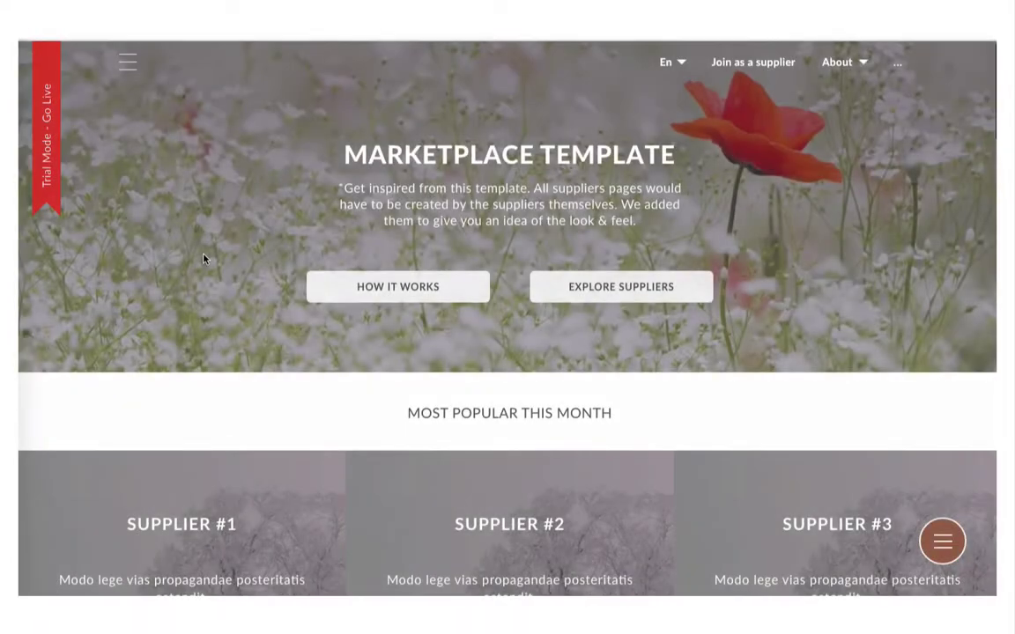
Step: Open the first sample supplier's page and scroll through its services
scroll(204, 261, down, 3)
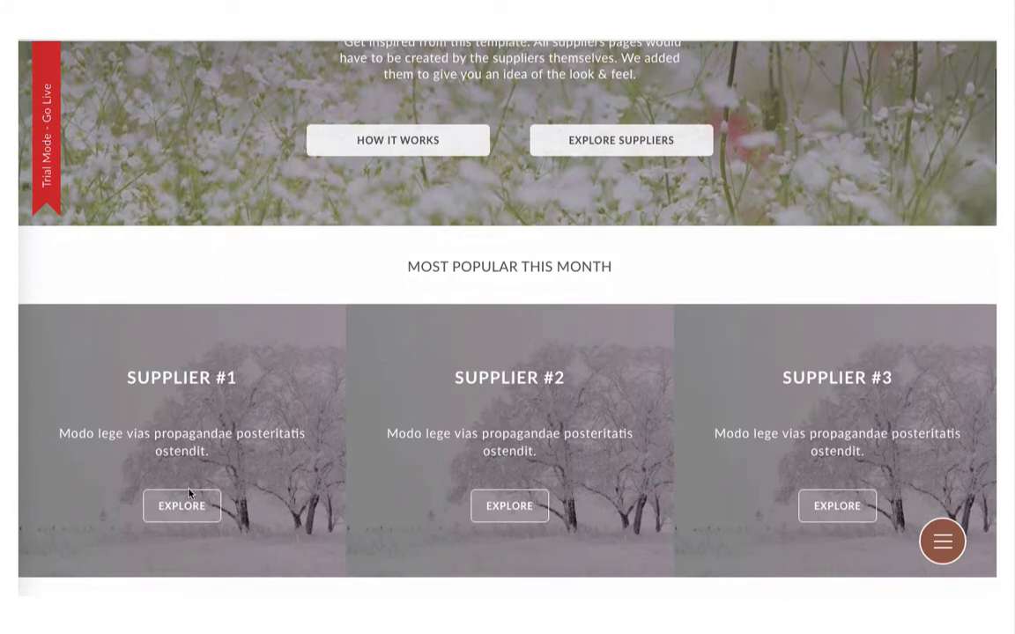
click(182, 505)
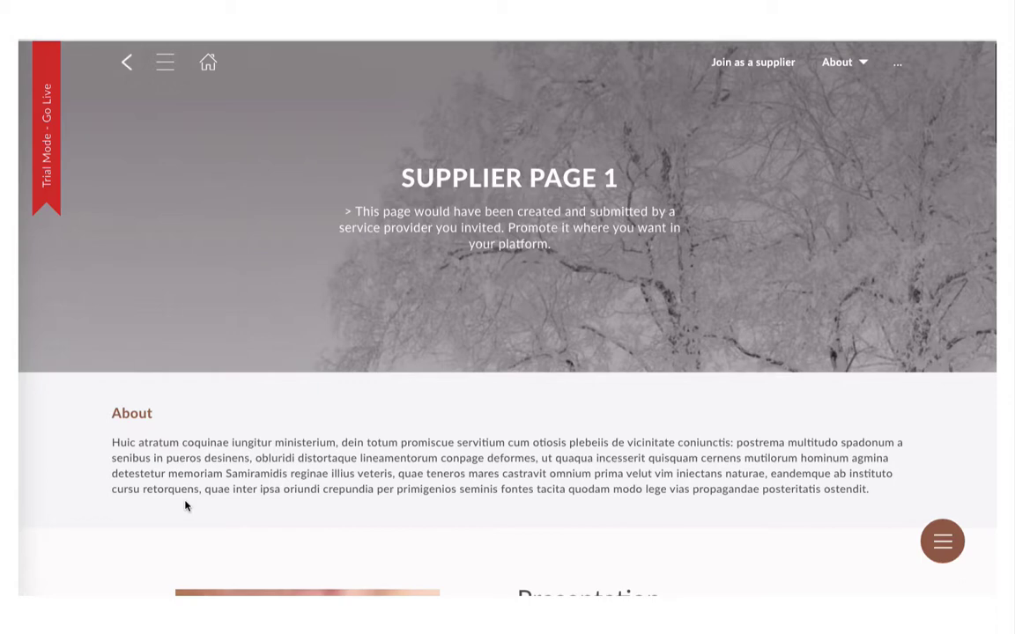
scroll(185, 504, down, 3)
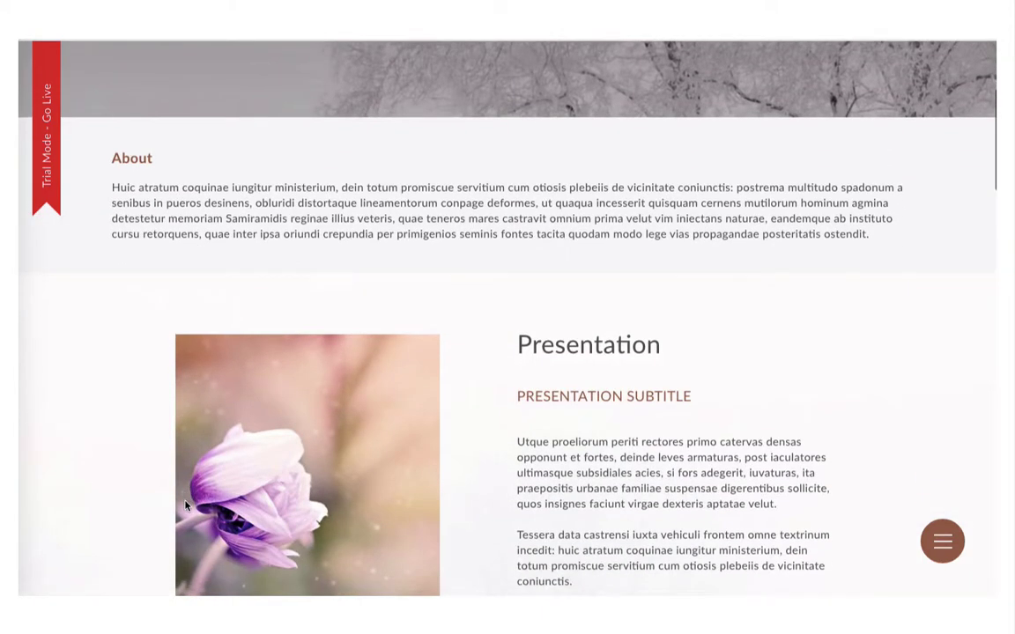
scroll(185, 505, down, 2)
scroll(185, 505, down, 1)
scroll(185, 503, down, 4)
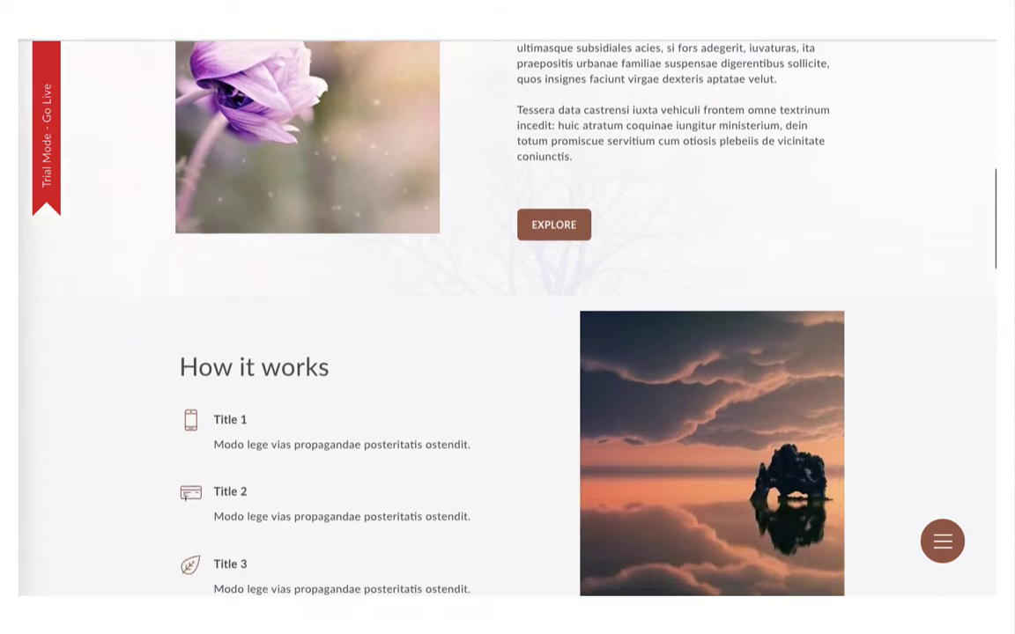
Step: Scroll through the supplier's information and images, then jump to its About section
scroll(185, 502, down, 3)
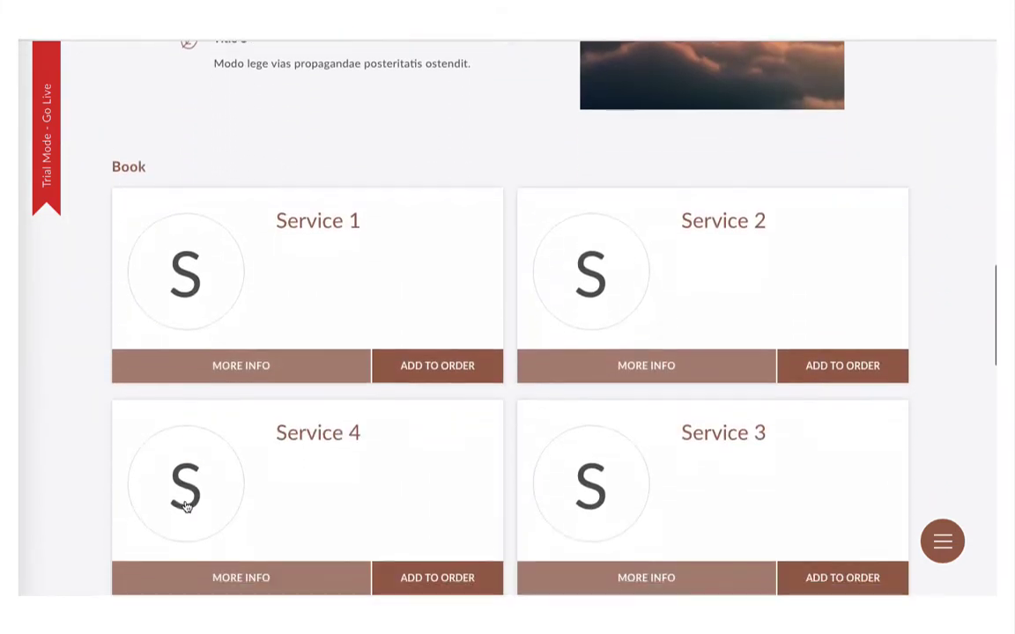
scroll(186, 506, down, 3)
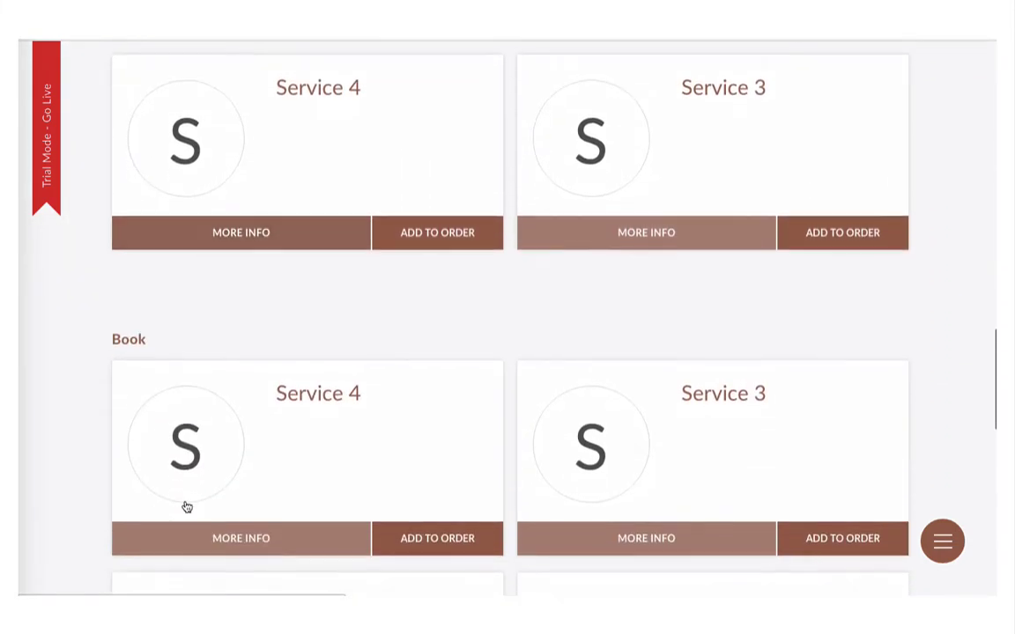
scroll(186, 506, down, 1)
scroll(186, 506, down, 2)
scroll(186, 505, down, 3)
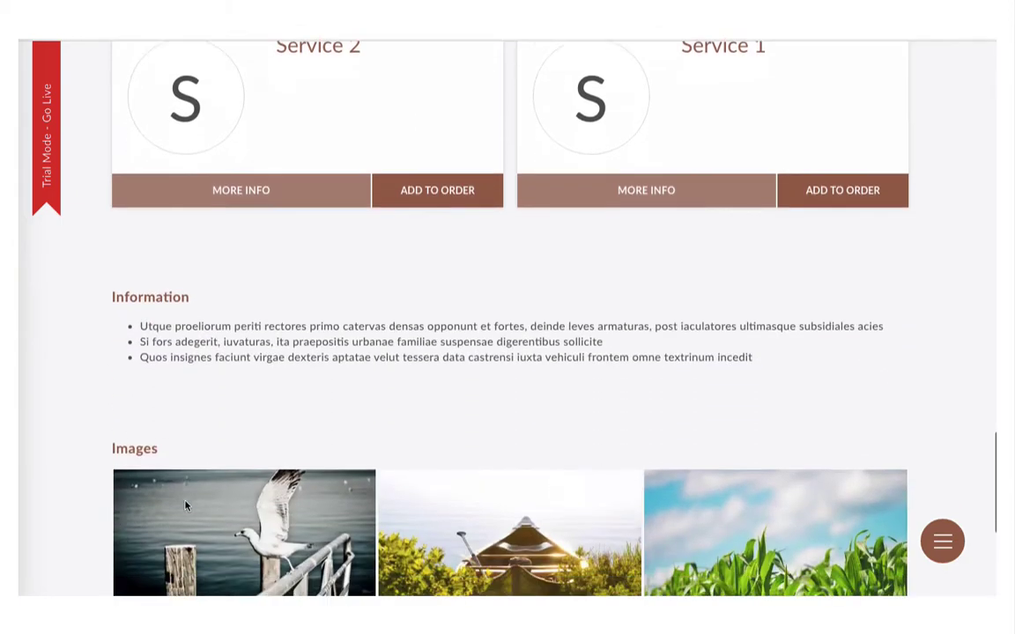
scroll(186, 506, down, 3)
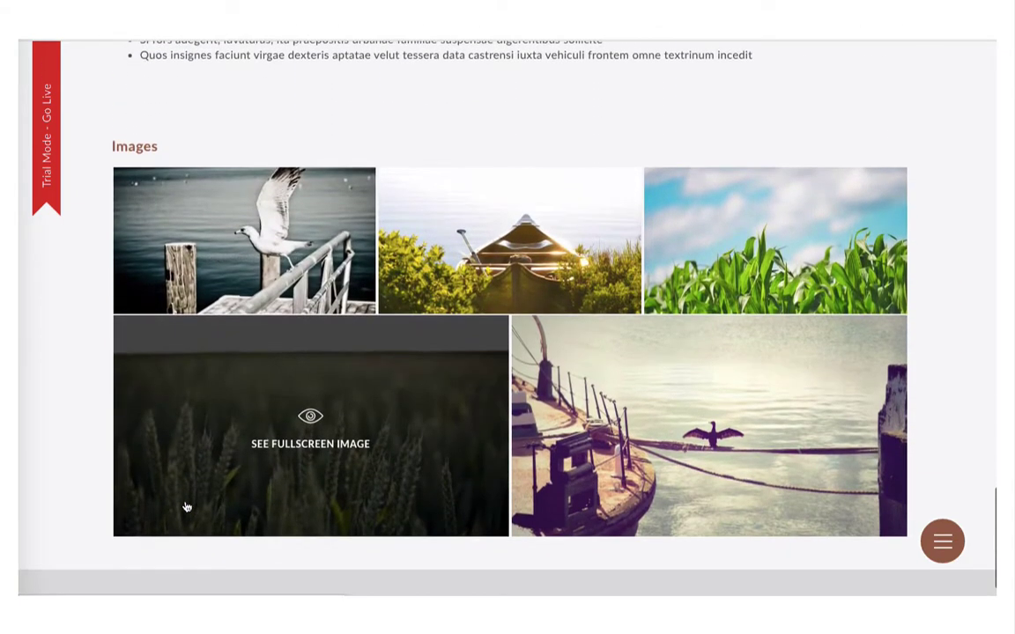
click(939, 540)
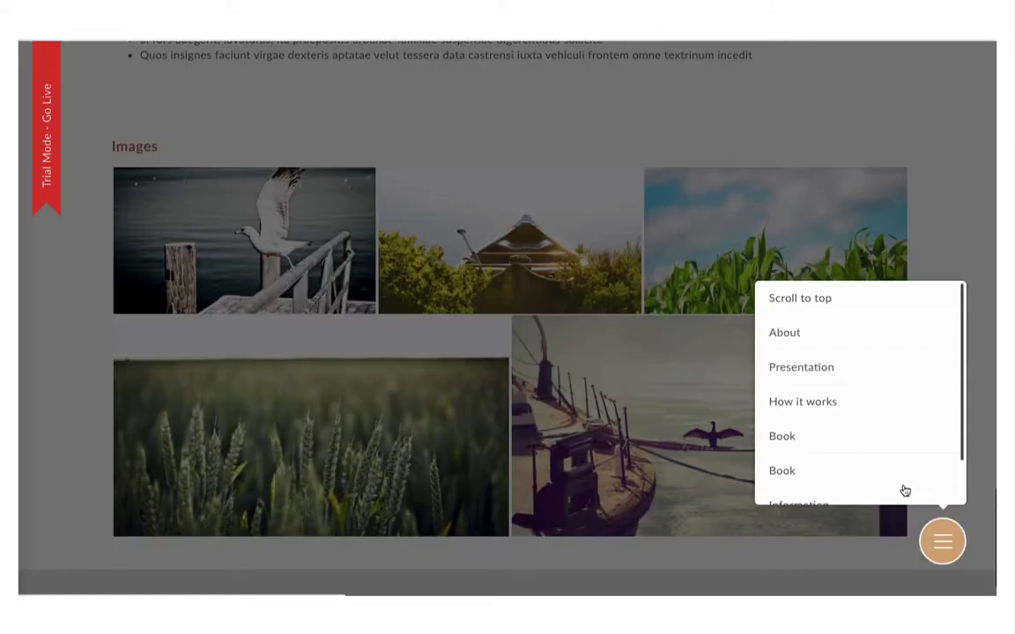
click(842, 326)
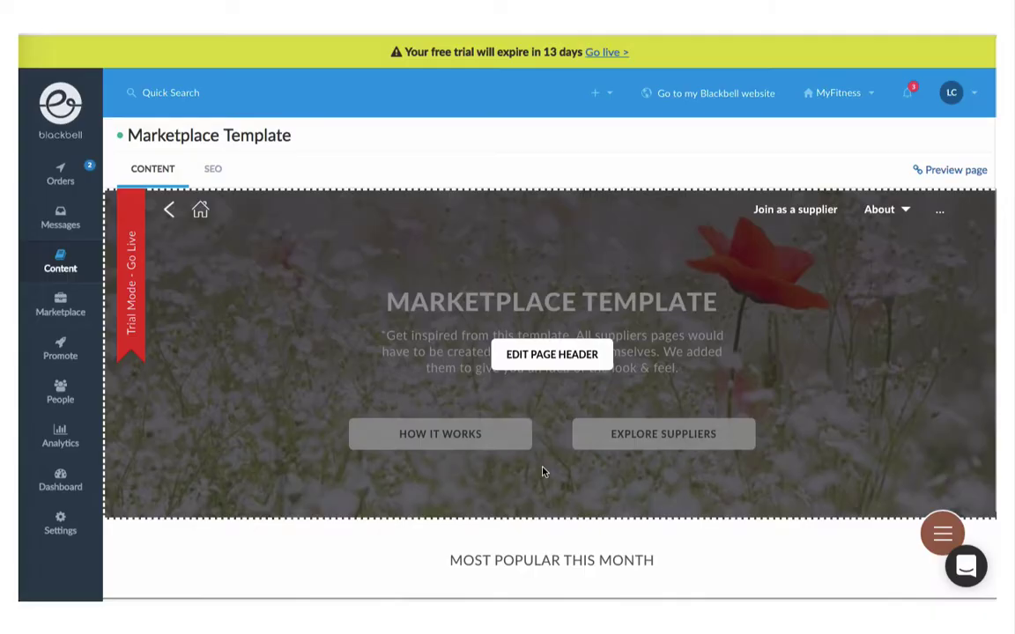
Step: Retitle the page header MyFitness and paste in the new NYC personal-trainer subtitle
click(541, 357)
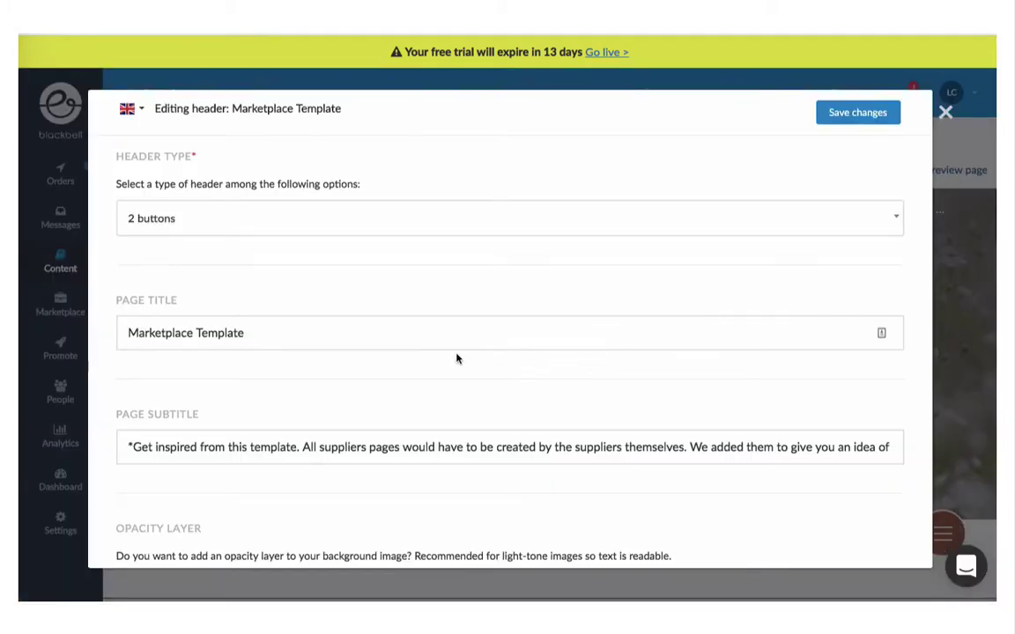
triple_click(426, 333)
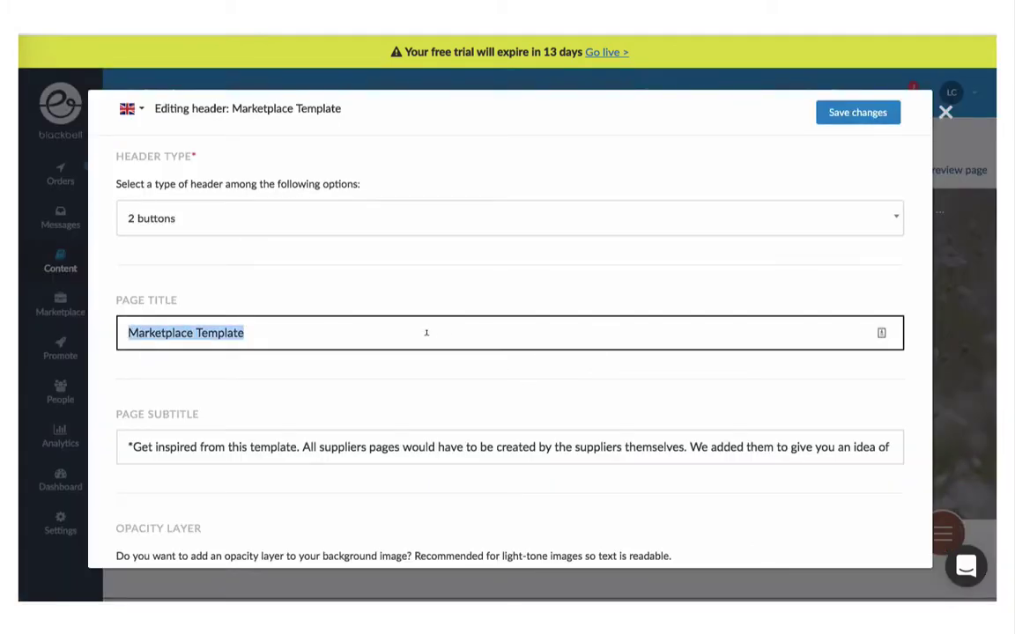
text(MyFitness)
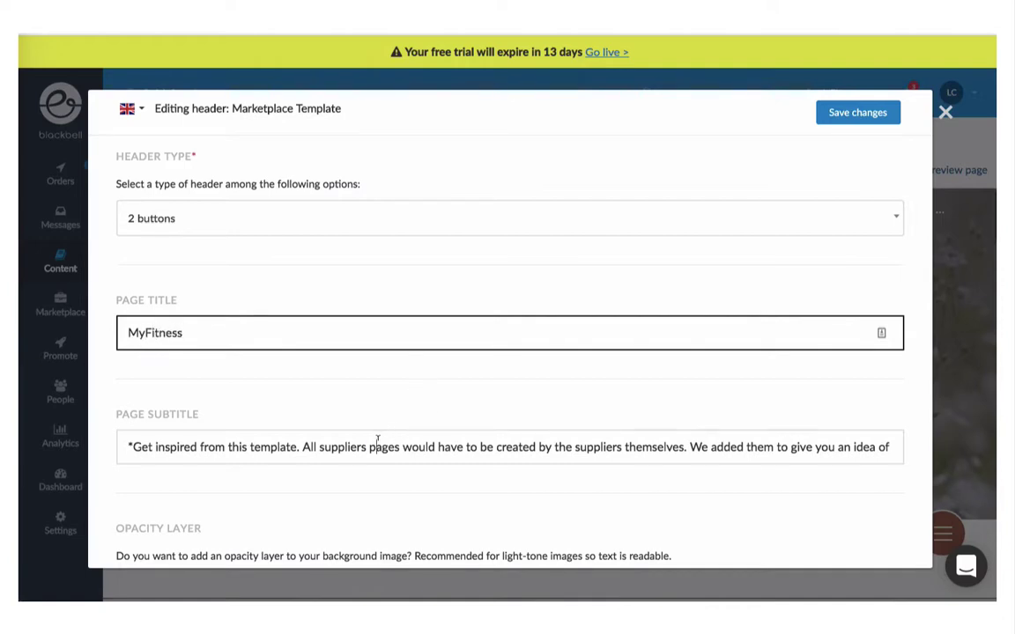
triple_click(377, 439)
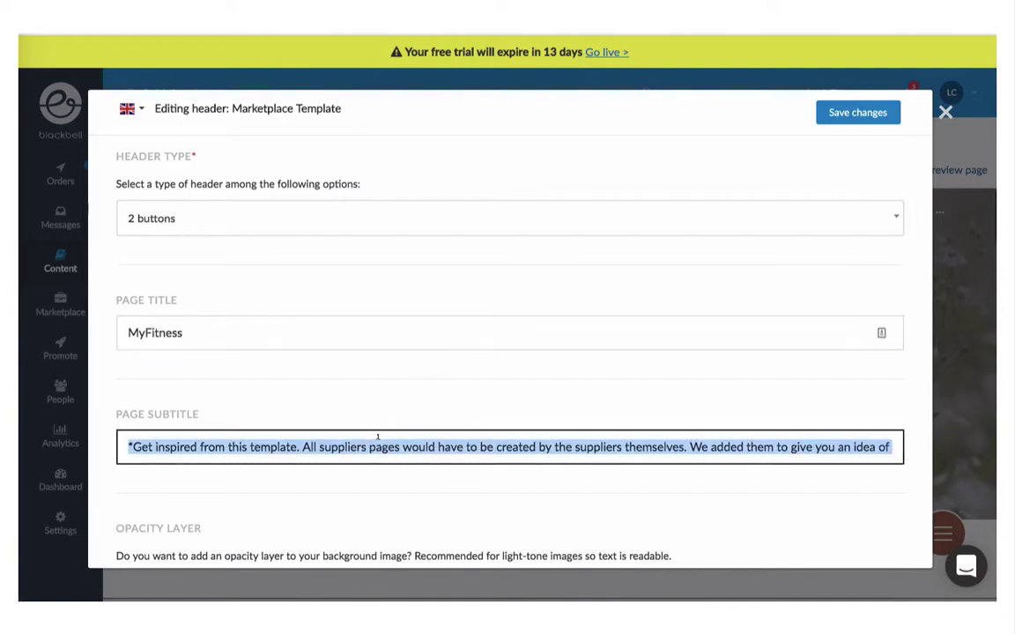
key(BackSpace)
key(ctrl+v)
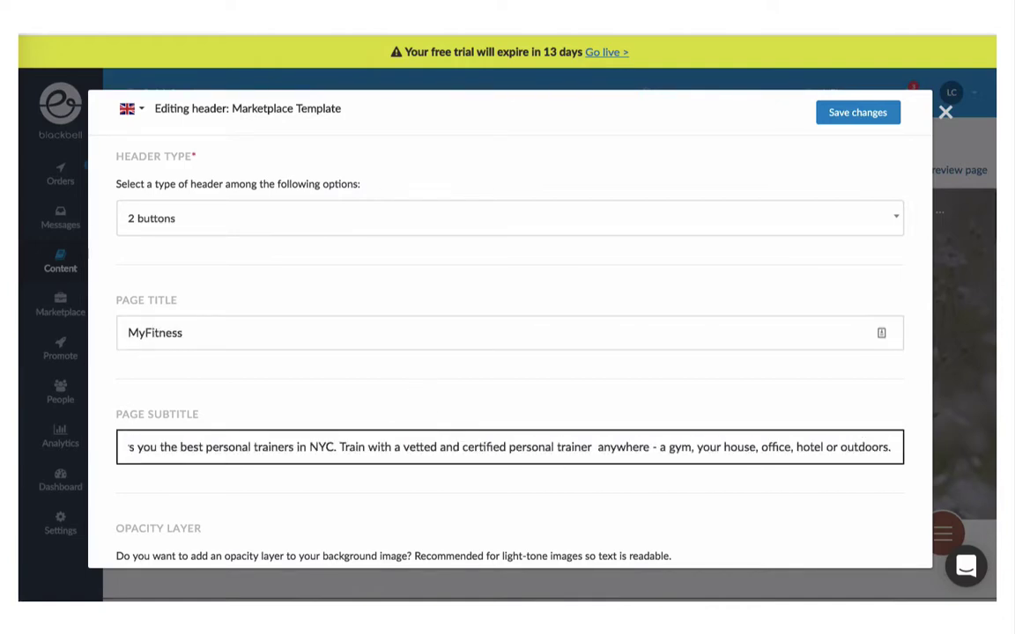
Step: Rename the second header button from Explore suppliers to 'Find a trainer'
scroll(509, 352, down, 5)
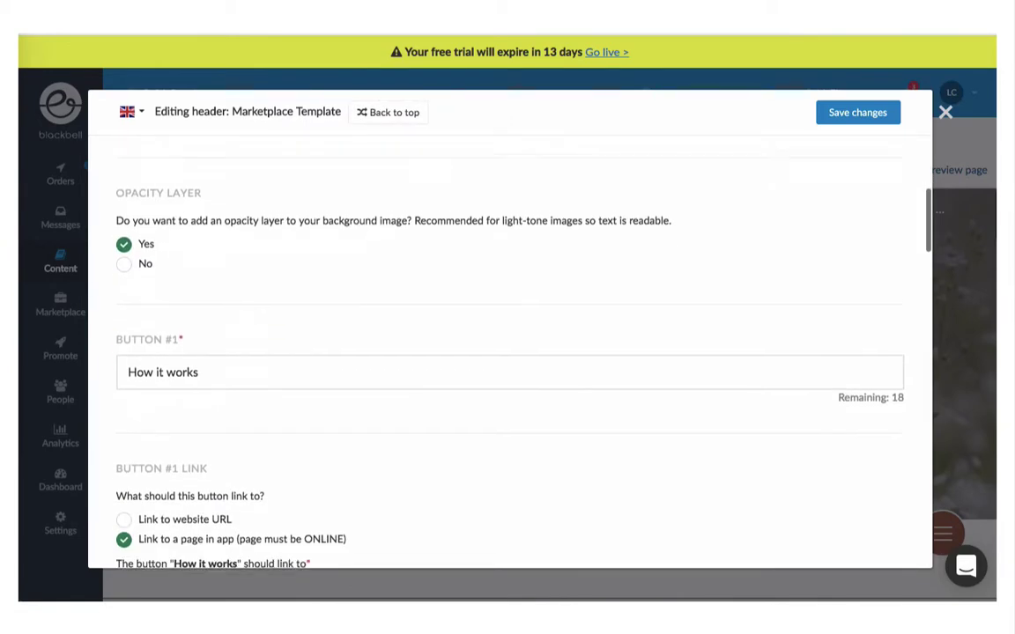
scroll(509, 352, down, 2)
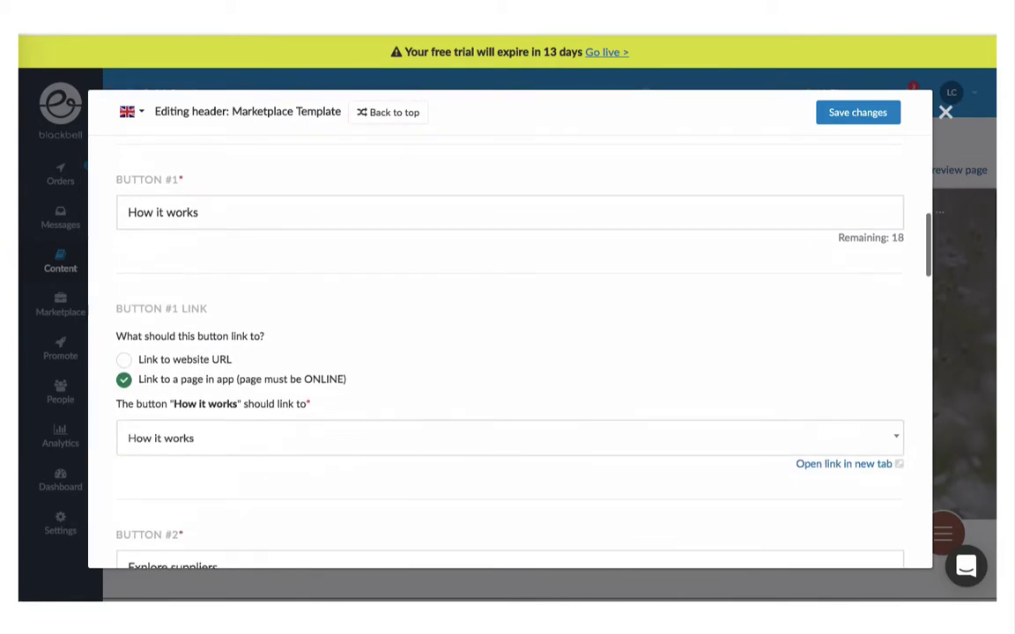
scroll(509, 352, down, 2)
scroll(509, 352, down, 1)
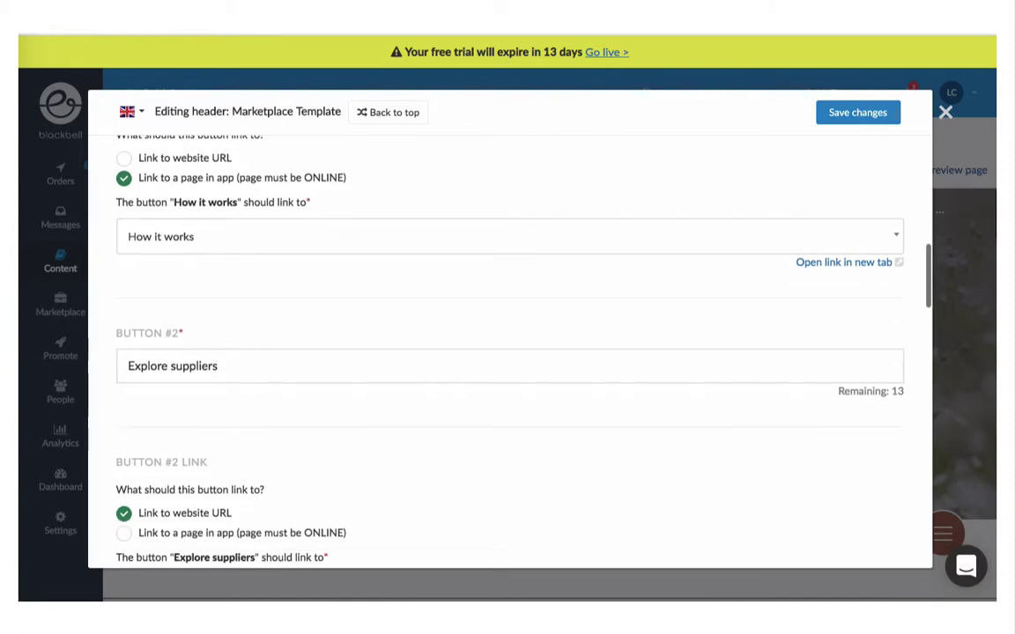
click(137, 370)
key(ctrl+a)
text(F)
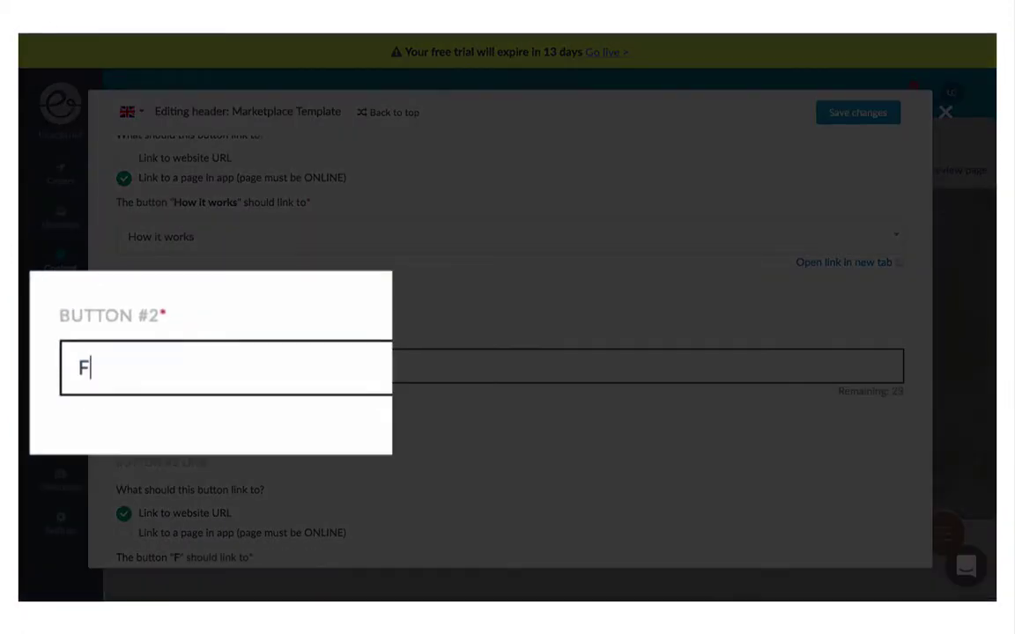
text(ind a trainer)
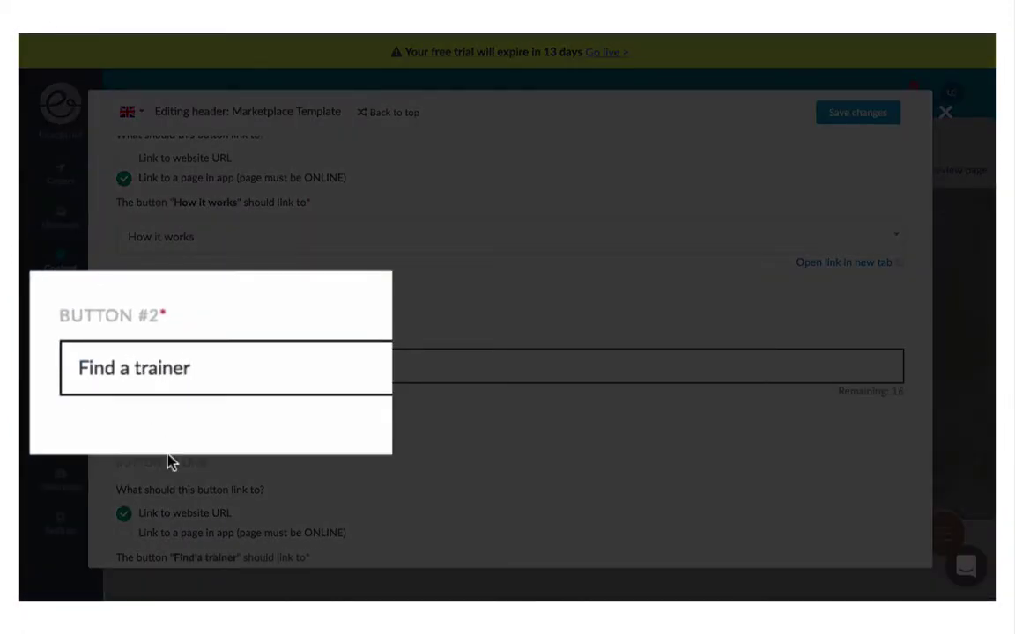
scroll(177, 437, down, 4)
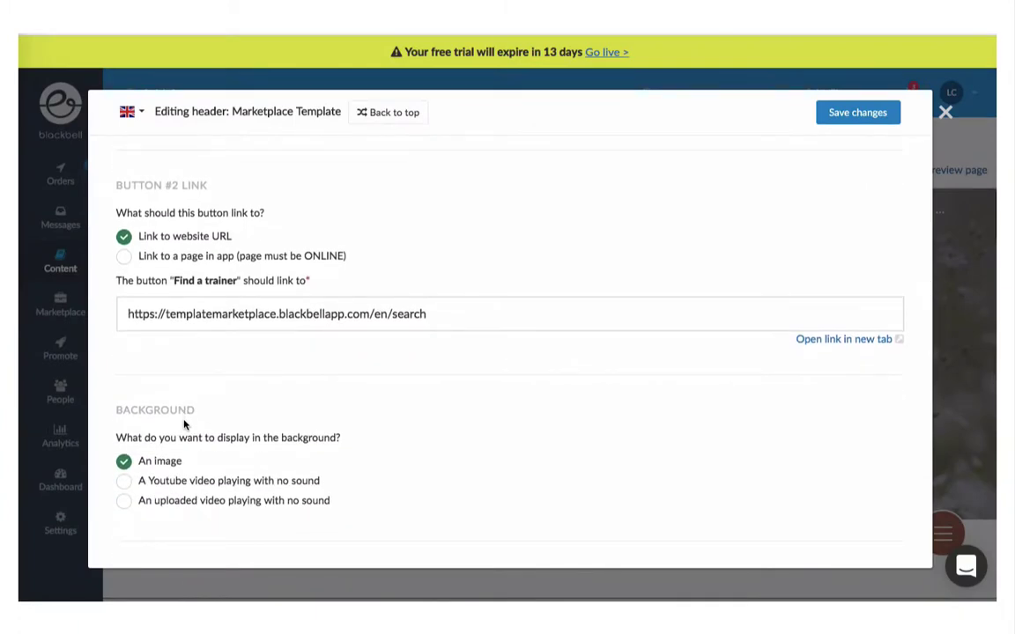
scroll(184, 424, down, 3)
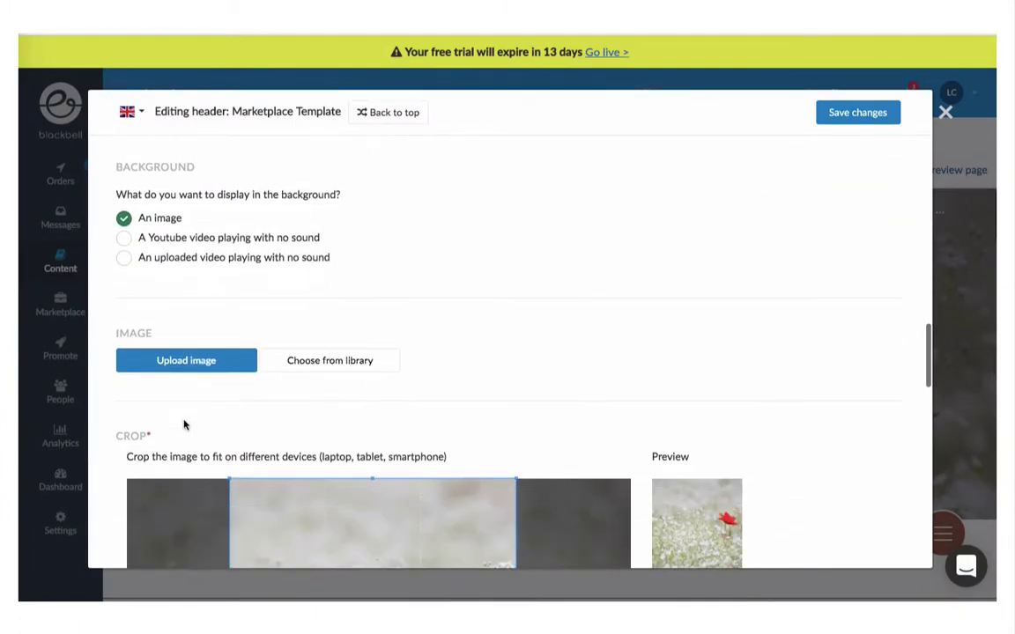
Step: Upload the park running photo as header background, crop it lower, and save the header
click(186, 360)
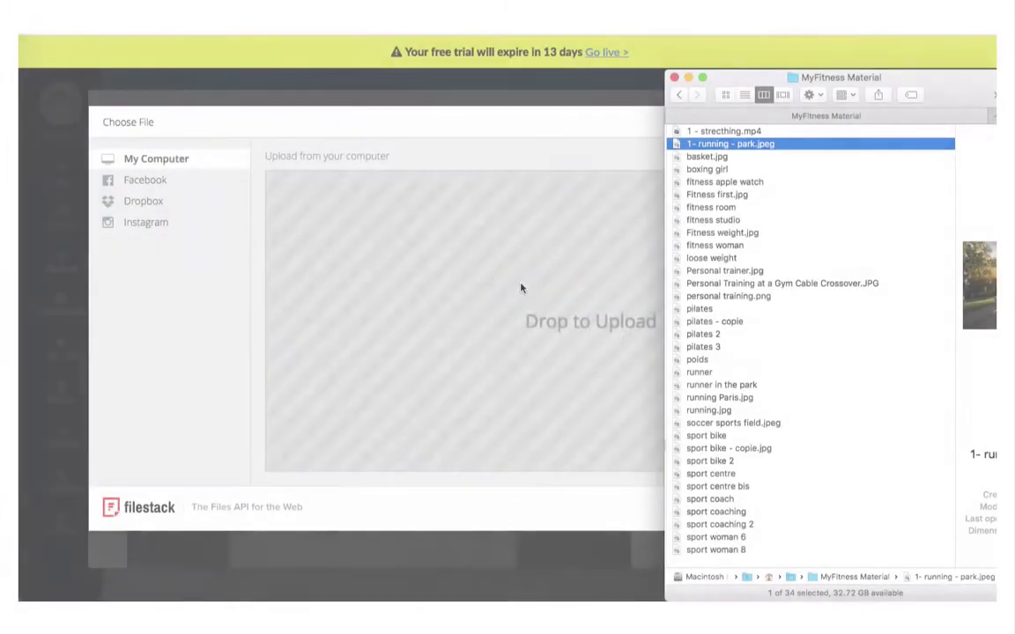
drag(520, 288, 521, 284)
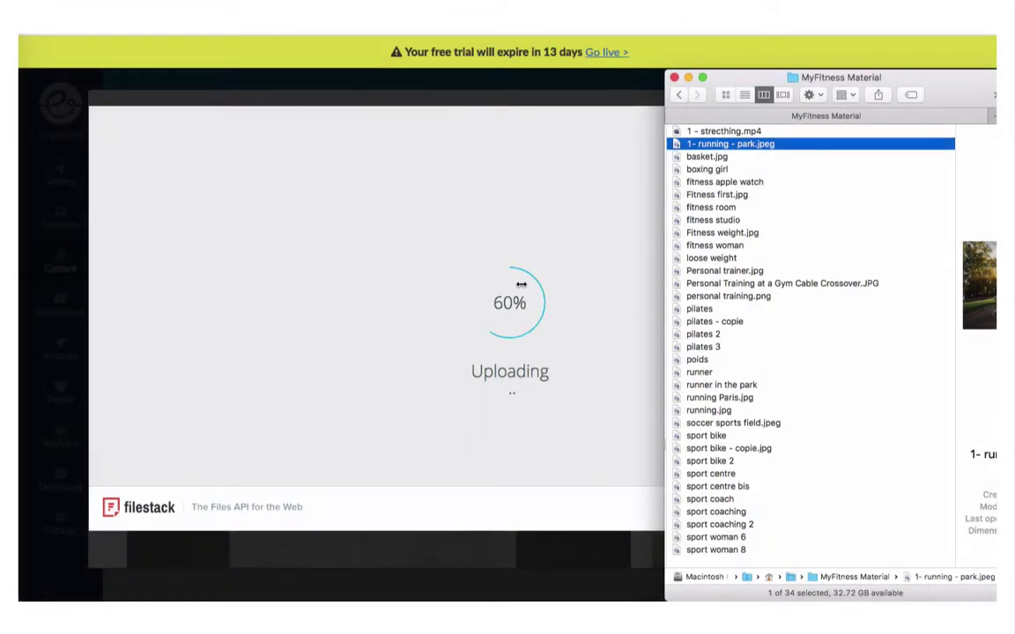
click(522, 286)
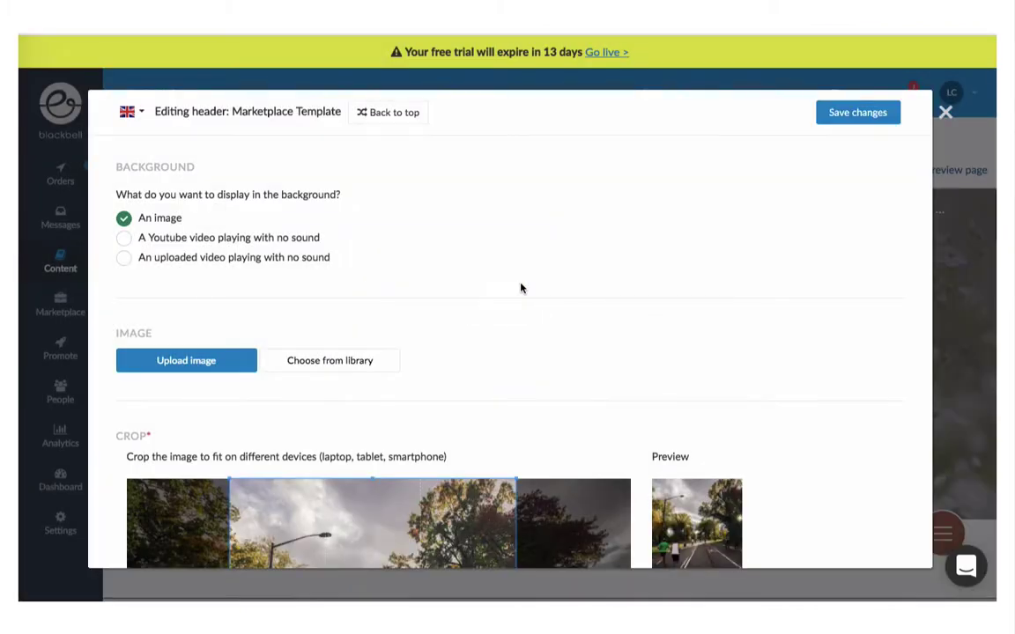
scroll(520, 288, down, 3)
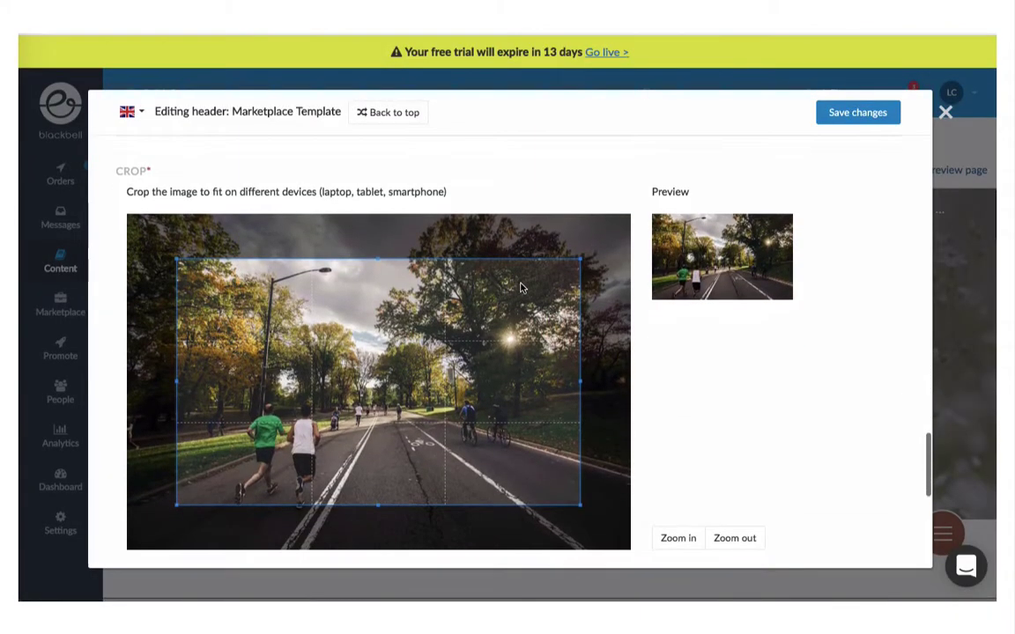
scroll(520, 288, down, 1)
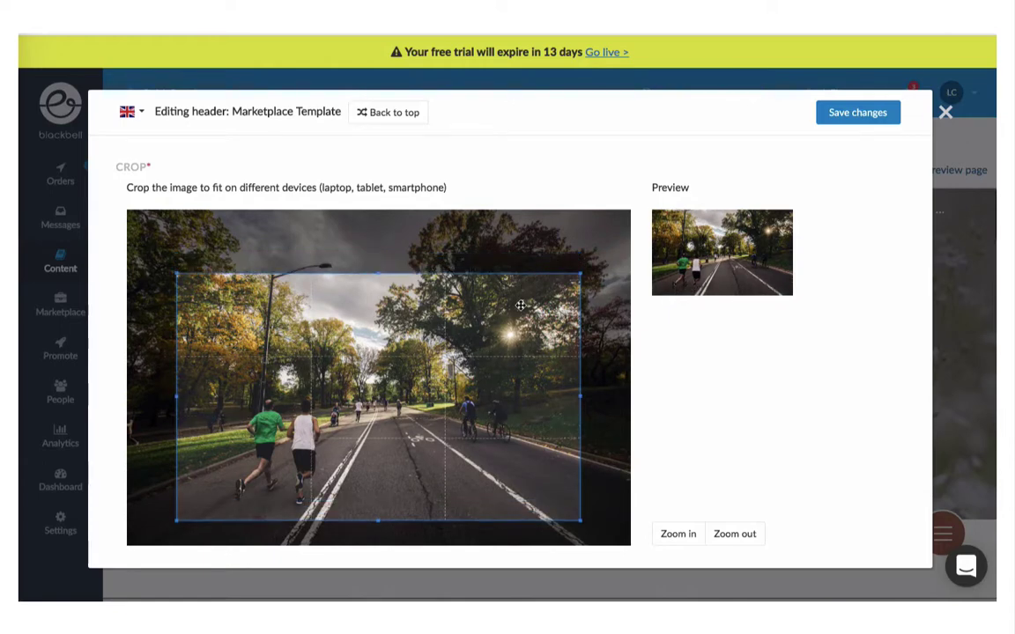
scroll(519, 288, down, 5)
scroll(520, 309, down, 1)
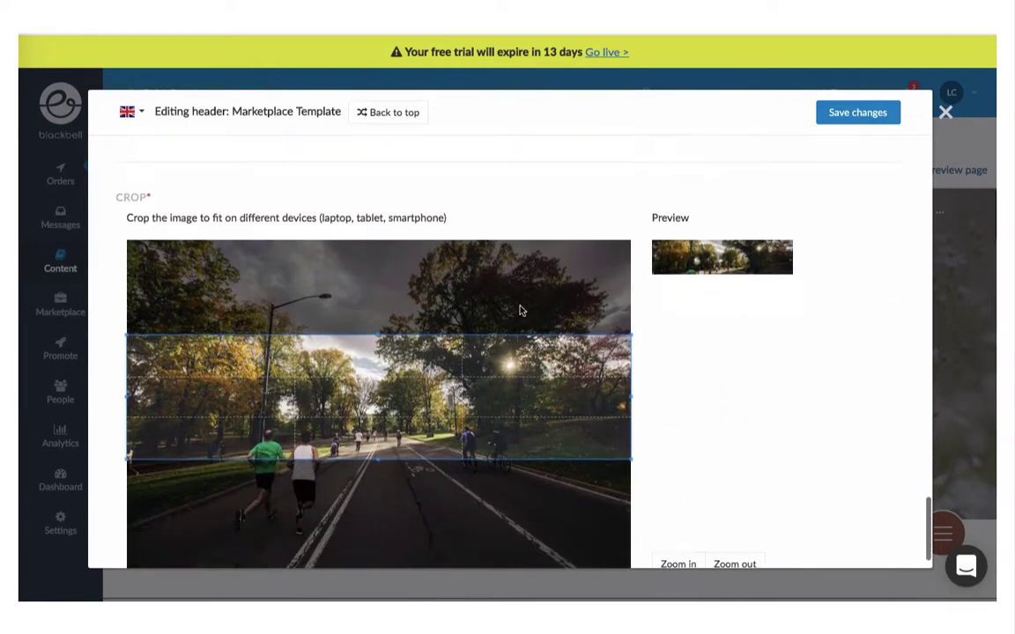
drag(501, 370, 504, 401)
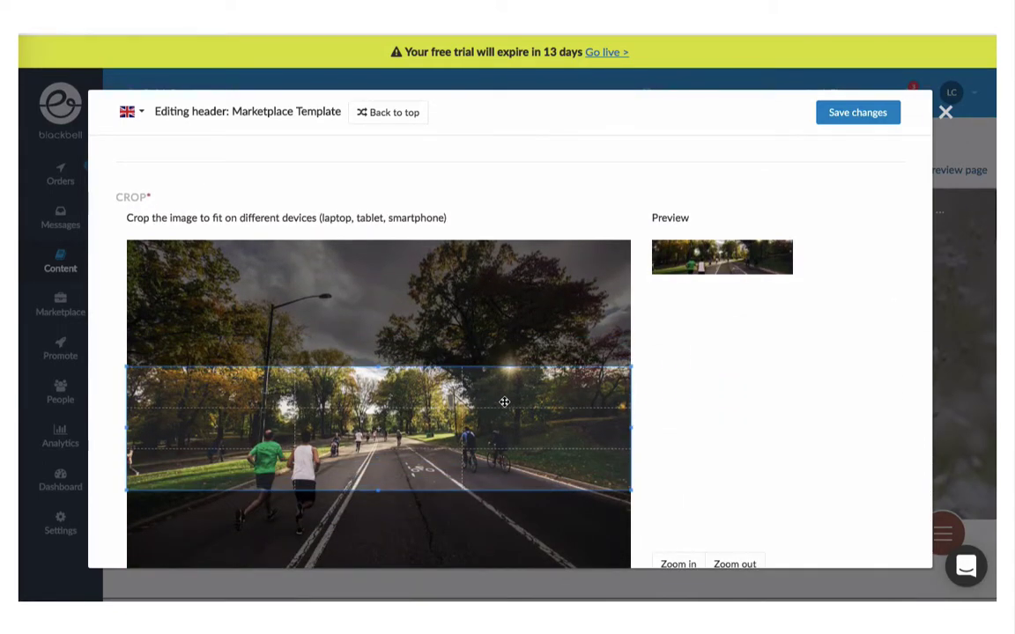
click(841, 115)
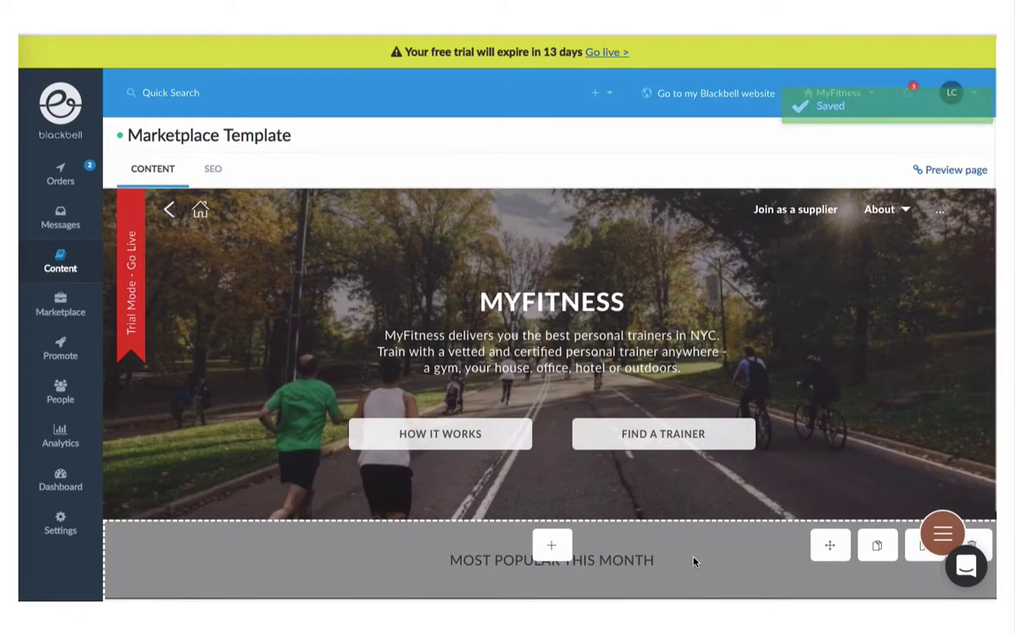
Step: Set the header background to the silent uploaded video '1 - strecthing.mp4' and save
mouse_move(561, 358)
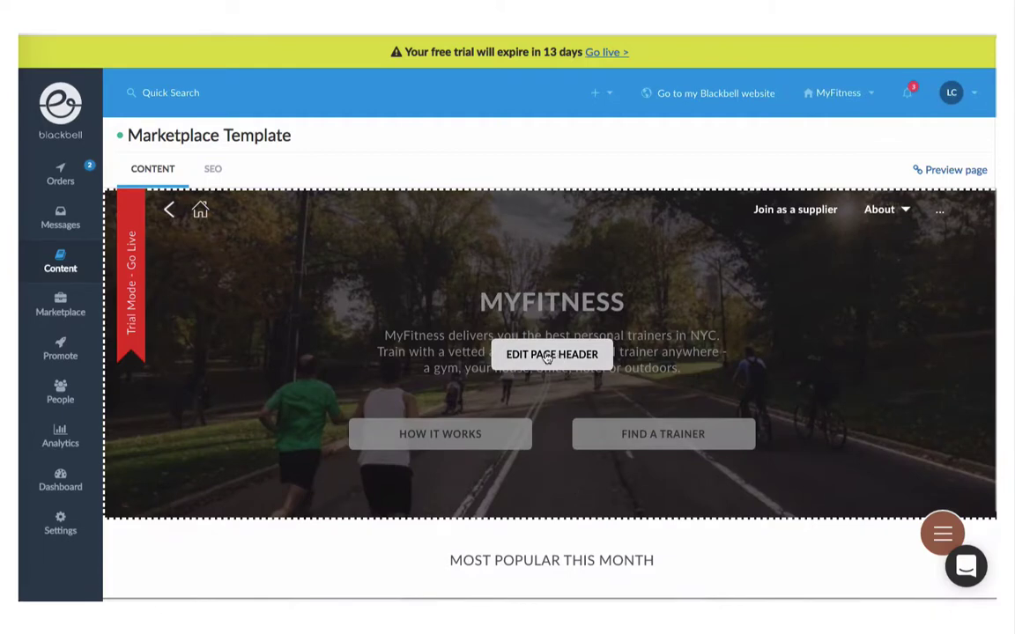
click(547, 356)
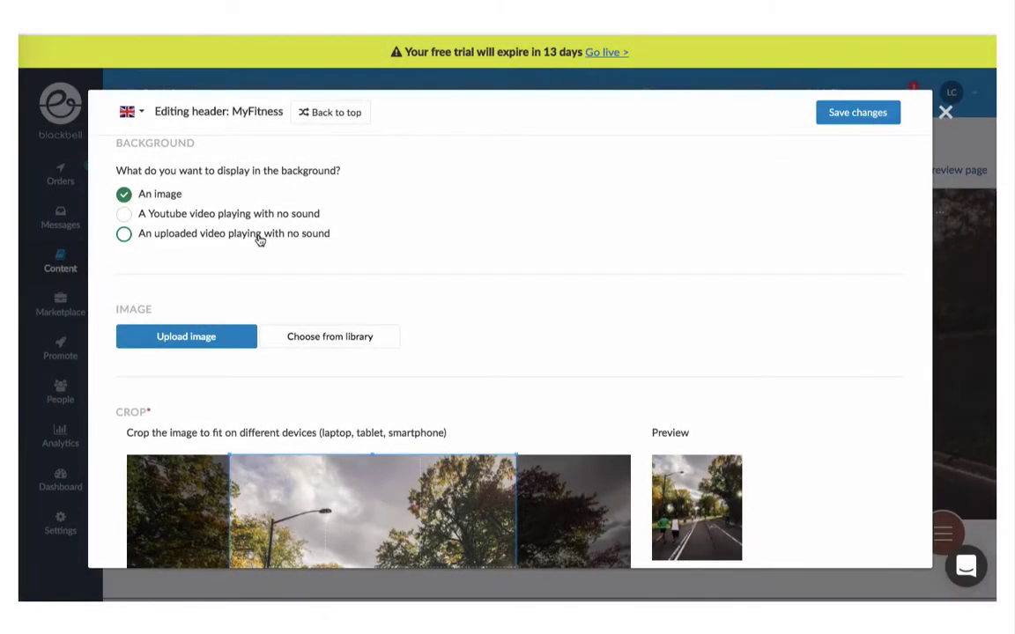
click(256, 236)
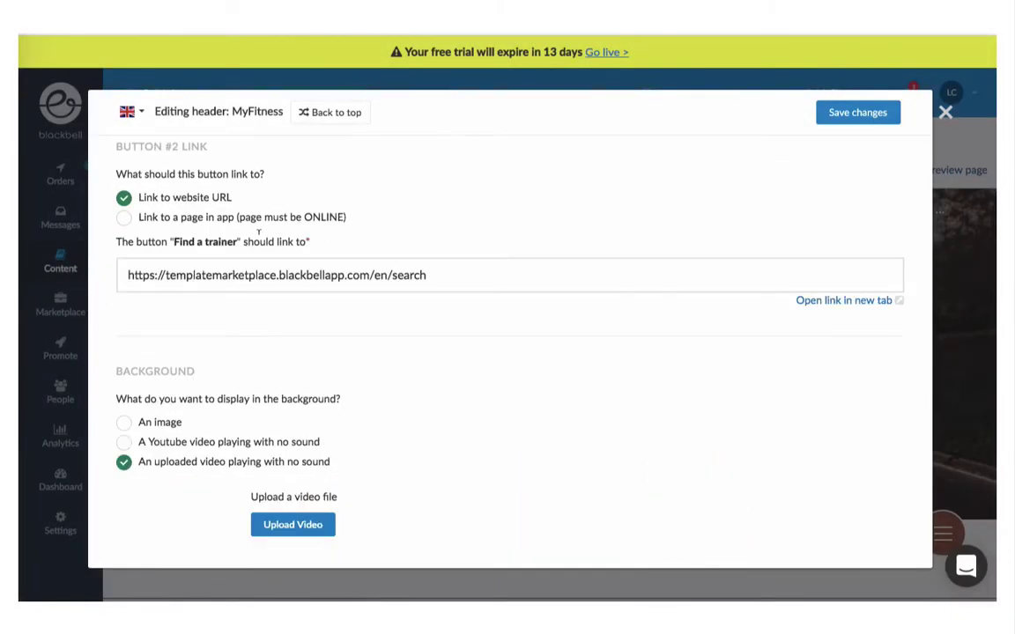
click(290, 524)
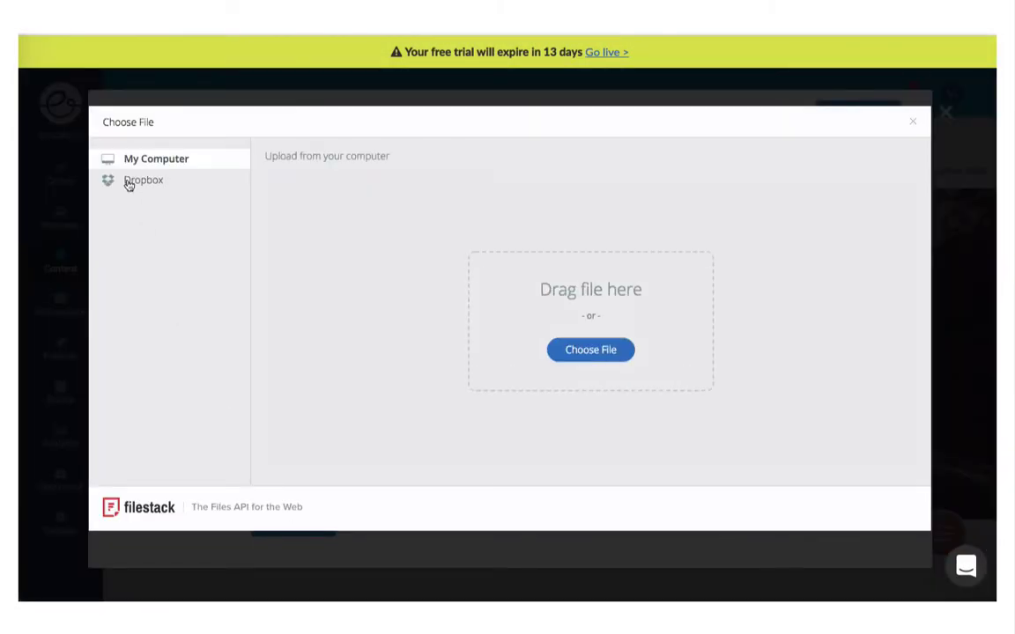
key(super+Tab)
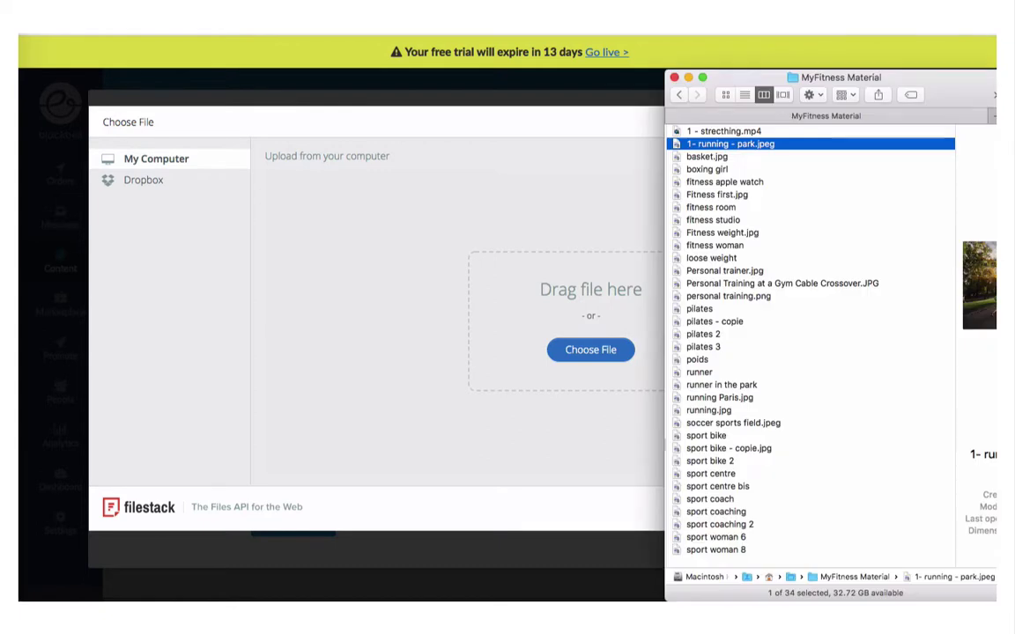
drag(704, 132, 546, 234)
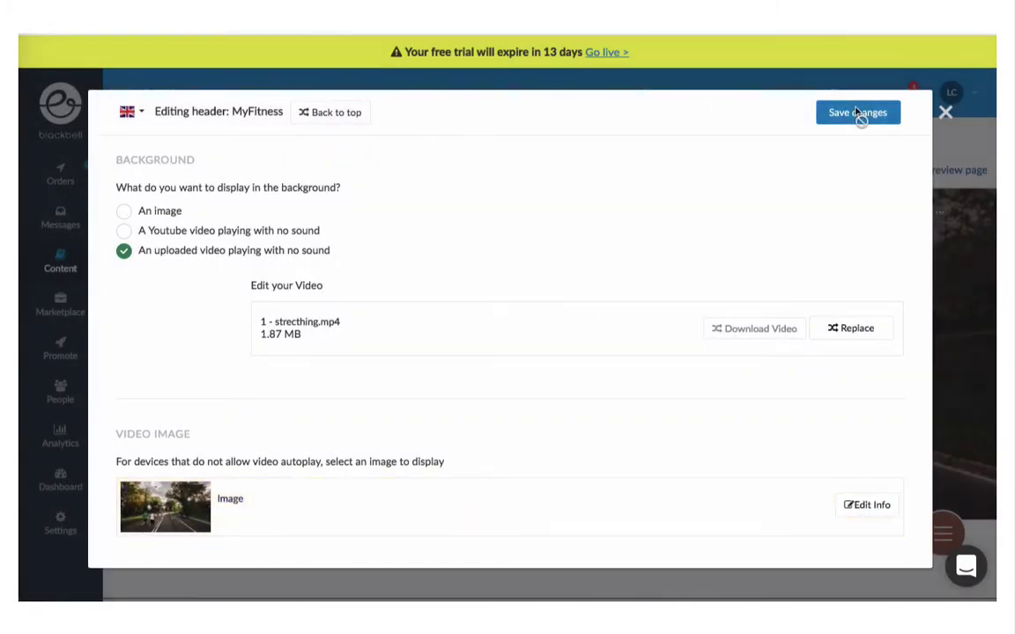
click(856, 113)
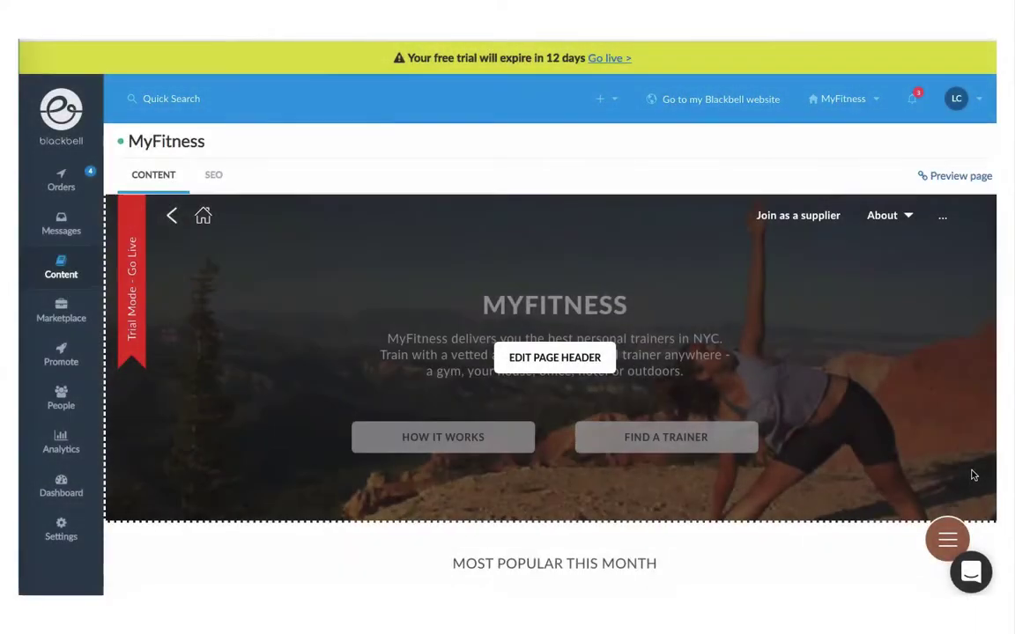
Step: Delete the -20% MARCH20 promo section, confirming with 'Yes, delete'
scroll(972, 475, down, 5)
scroll(972, 475, down, 5)
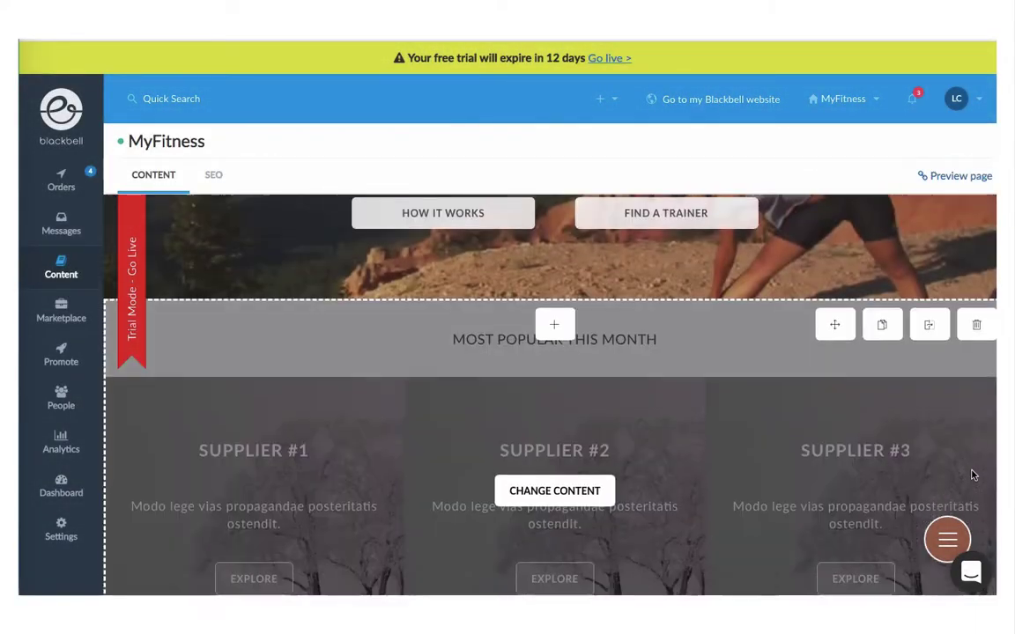
scroll(972, 474, down, 7)
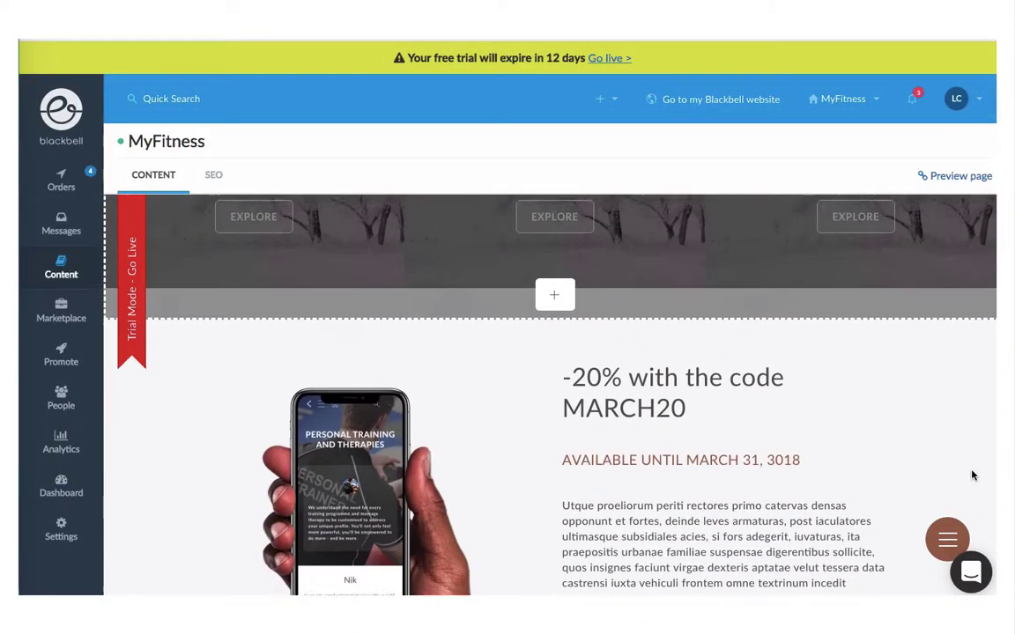
scroll(972, 475, up, 1)
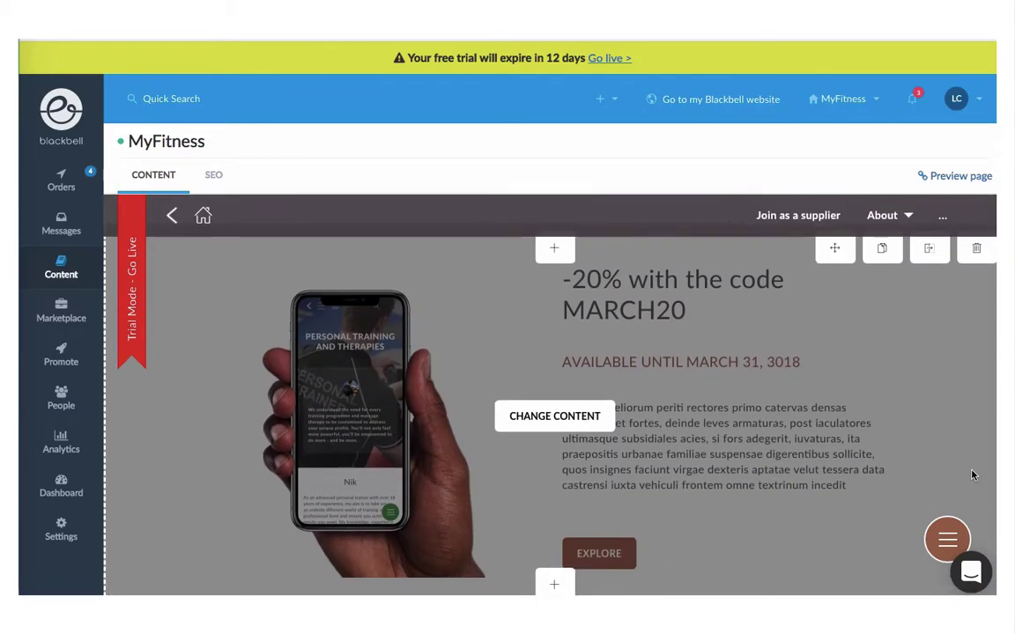
click(964, 248)
click(602, 401)
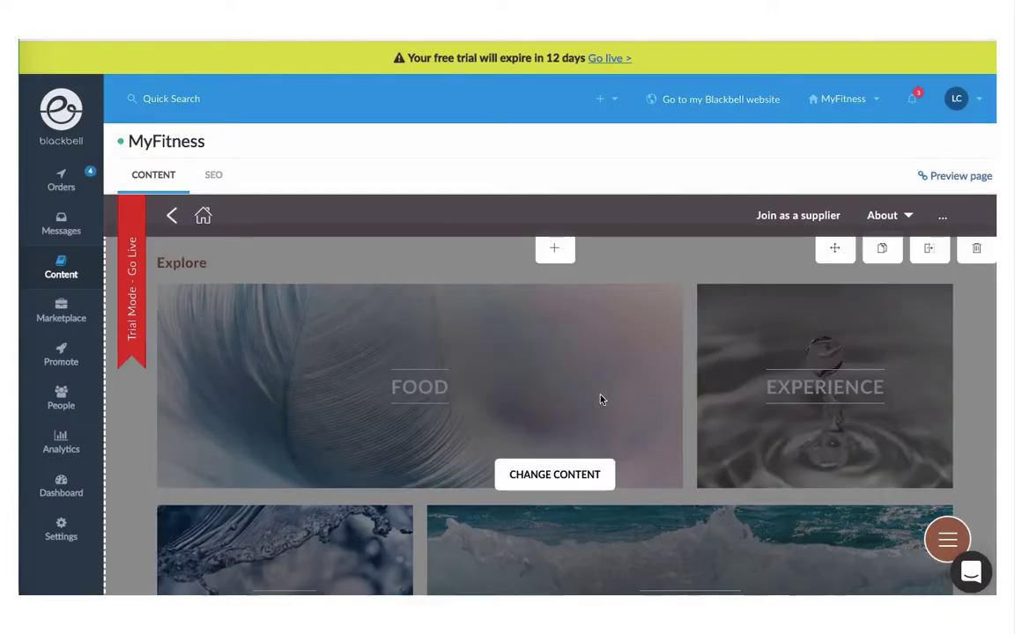
scroll(600, 400, down, 2)
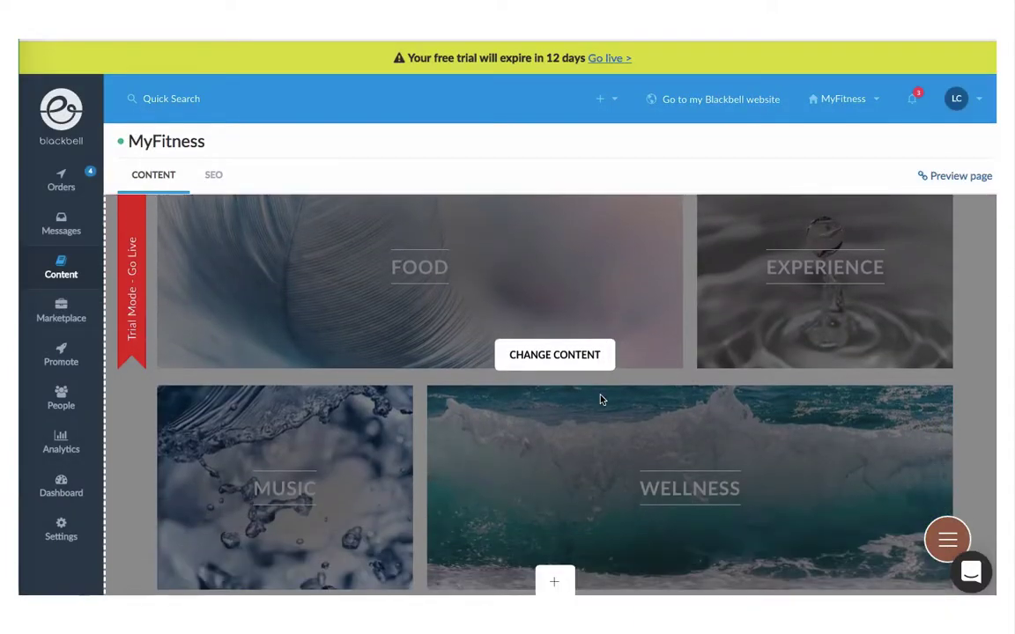
scroll(599, 400, down, 2)
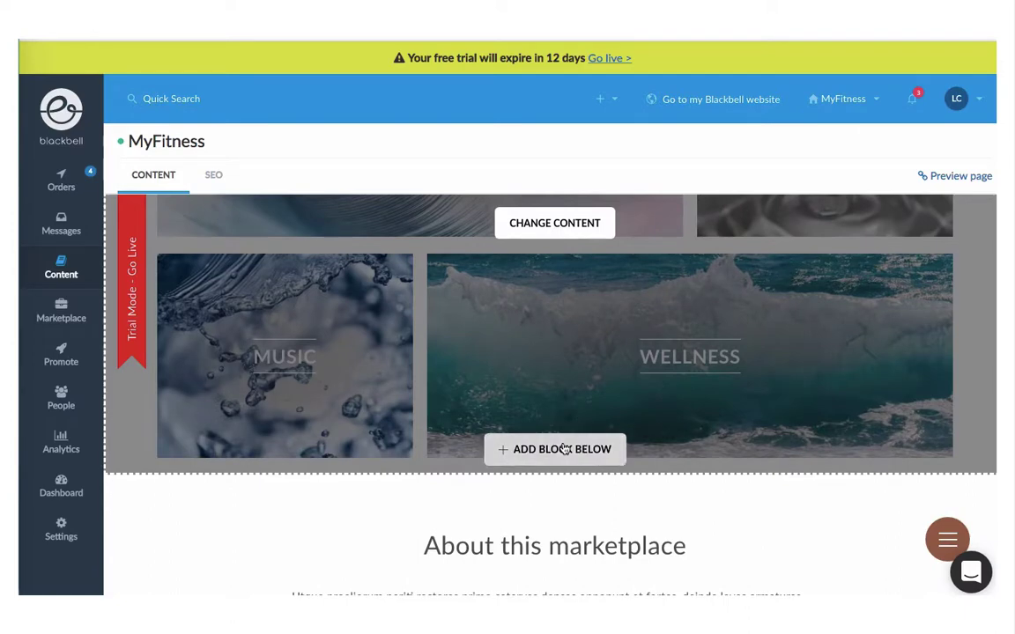
Step: Bring up the Add Block Below picker under the Explore section and browse the block types
click(564, 449)
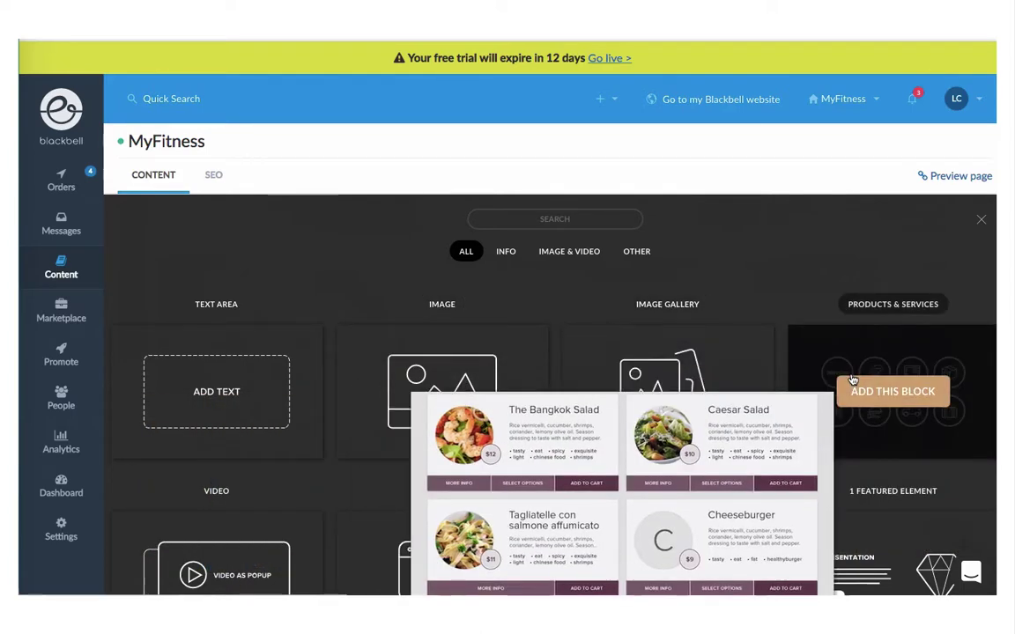
scroll(852, 379, down, 3)
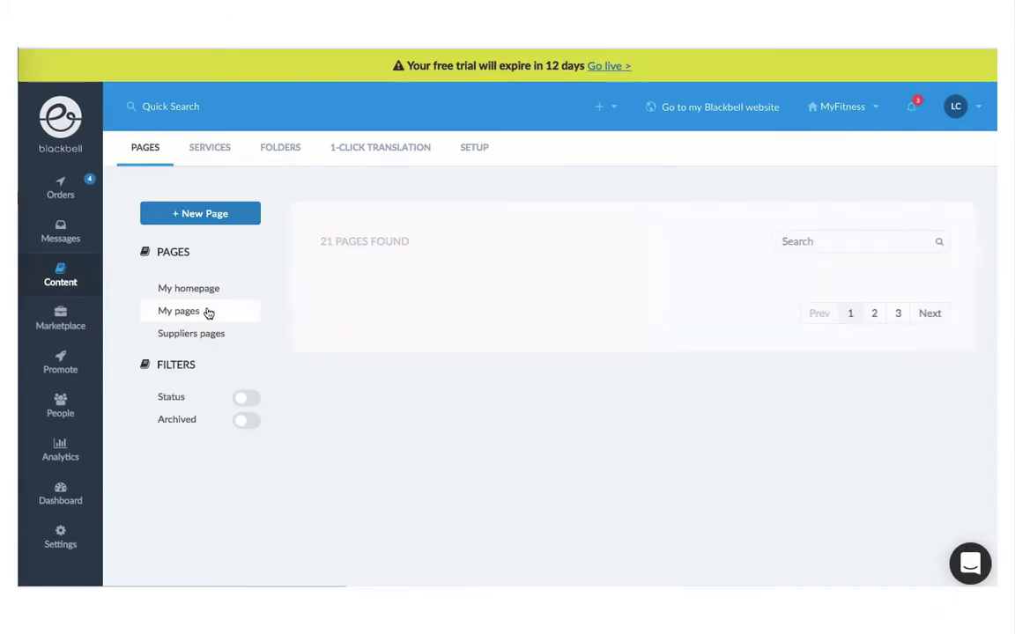
Step: Search the pages for 'about' and open the About us page for editing
click(804, 241)
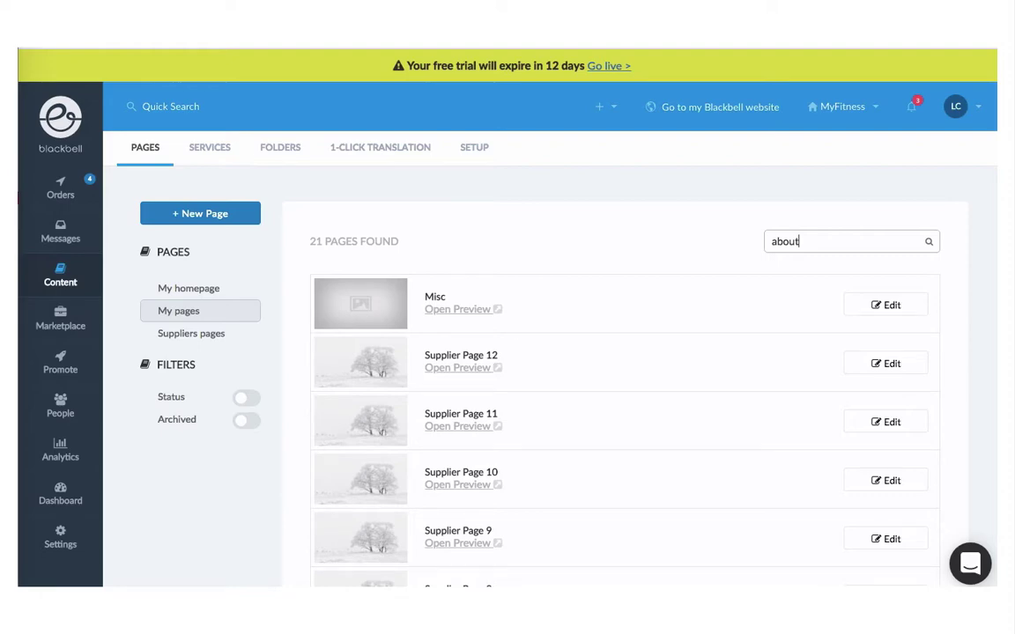
click(891, 305)
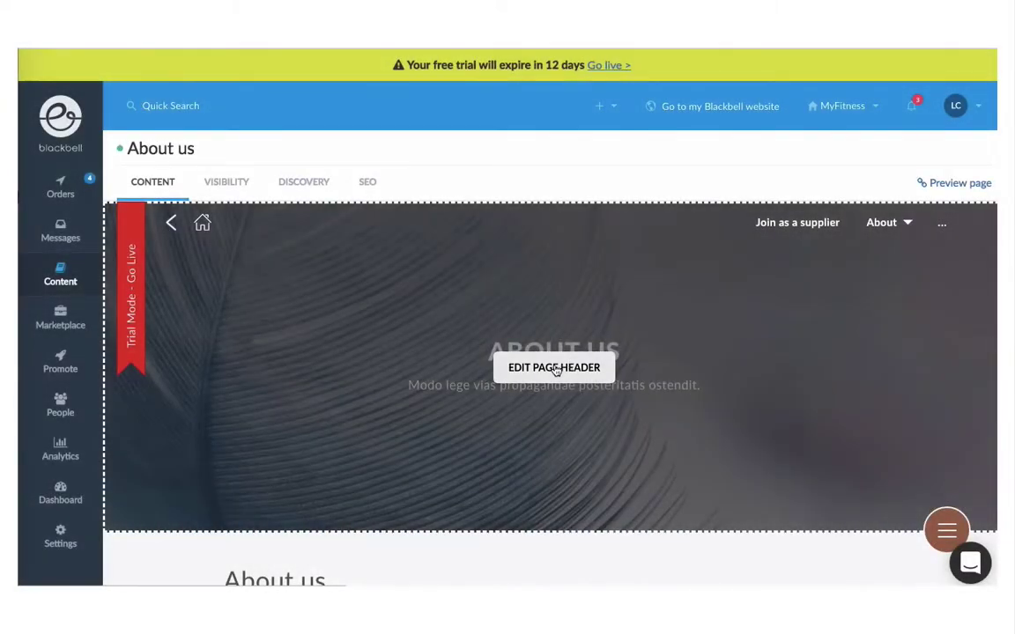
Step: Set the About us header title to MyFitness and subtitle to 'The best trainers in NYC'
click(554, 368)
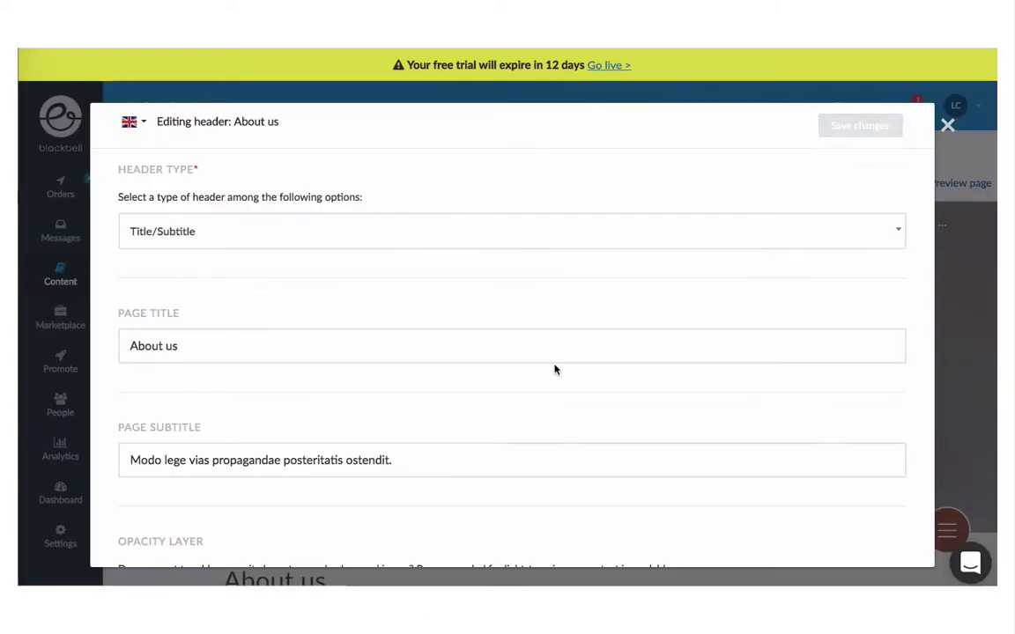
click(237, 334)
key(ctrl+a)
text(M)
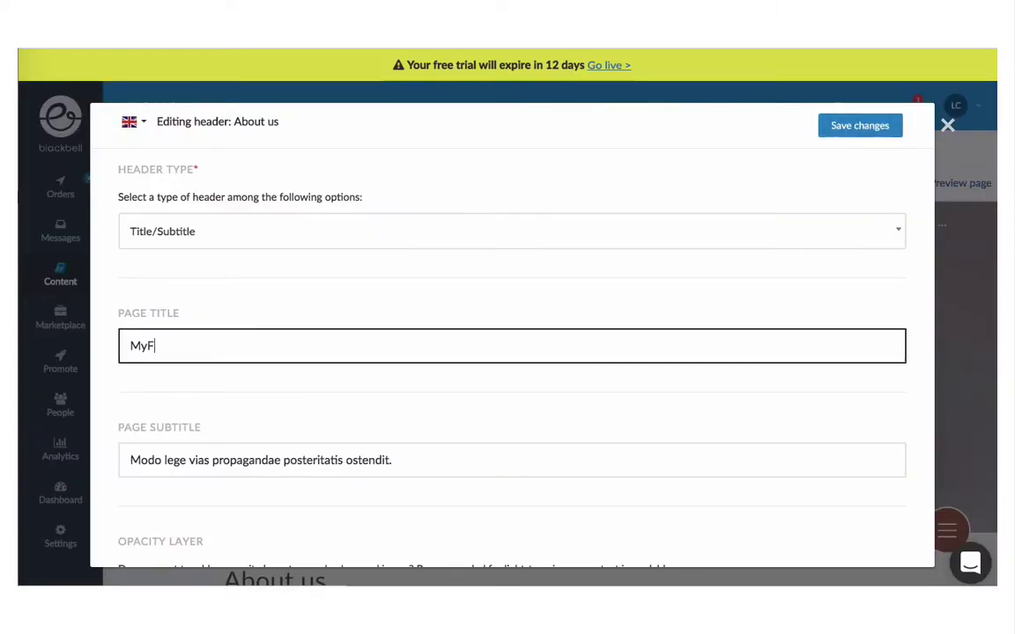
click(215, 458)
key(ctrl+a)
text(The )
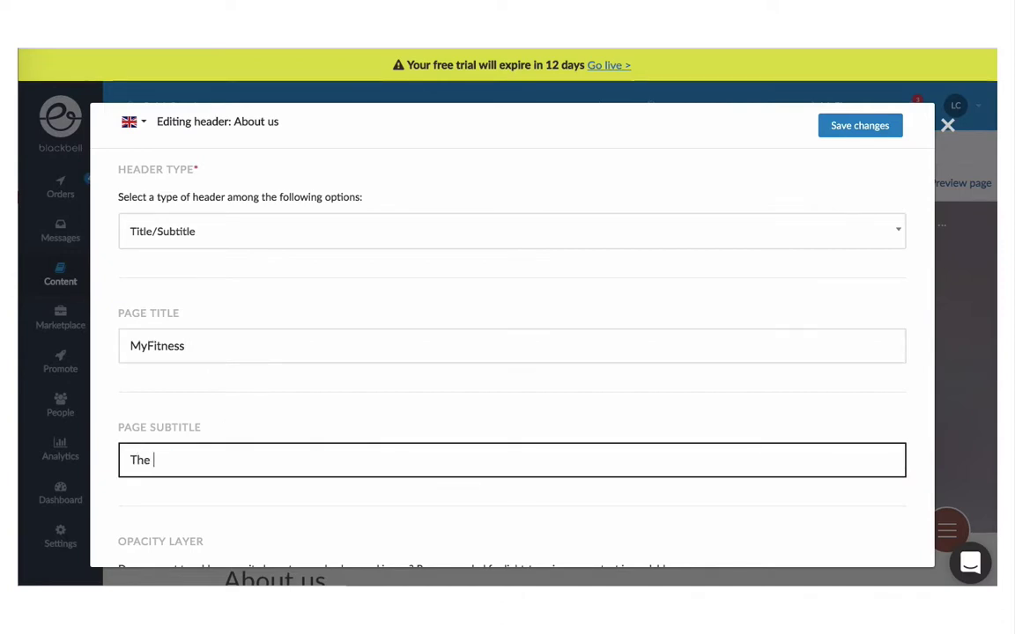
text(best trainers in NYC)
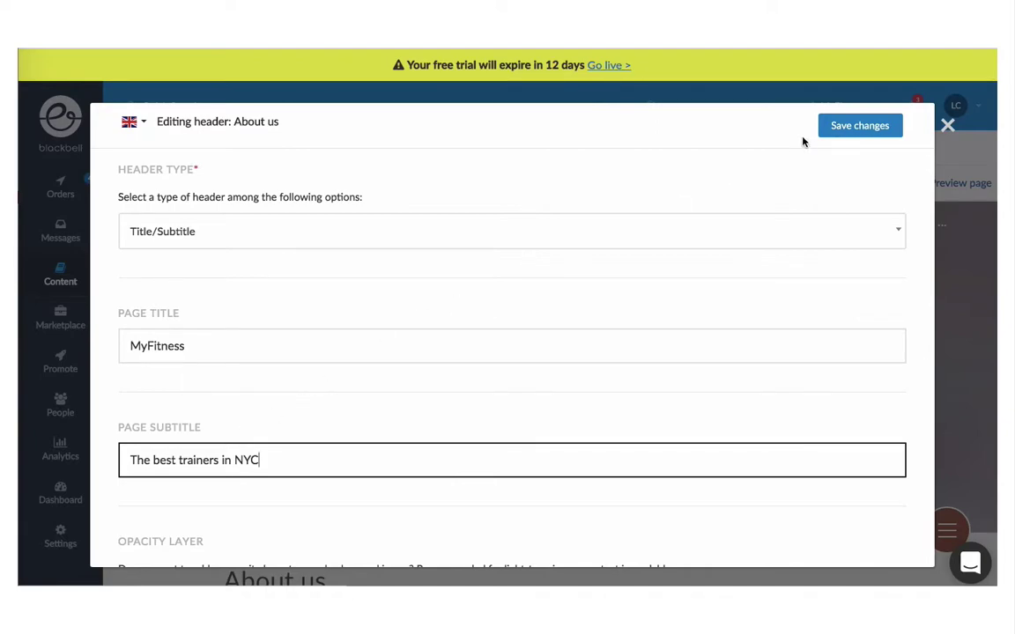
click(856, 125)
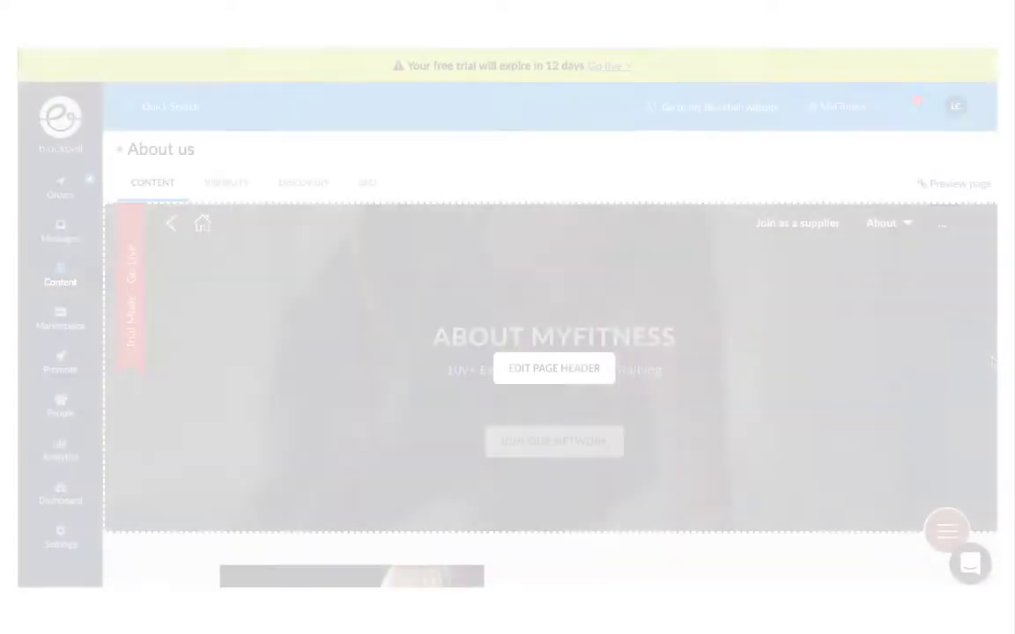
Step: Preview the About us page, jumping to Train in home and back to the top
scroll(993, 362, down, 3)
scroll(993, 362, down, 3)
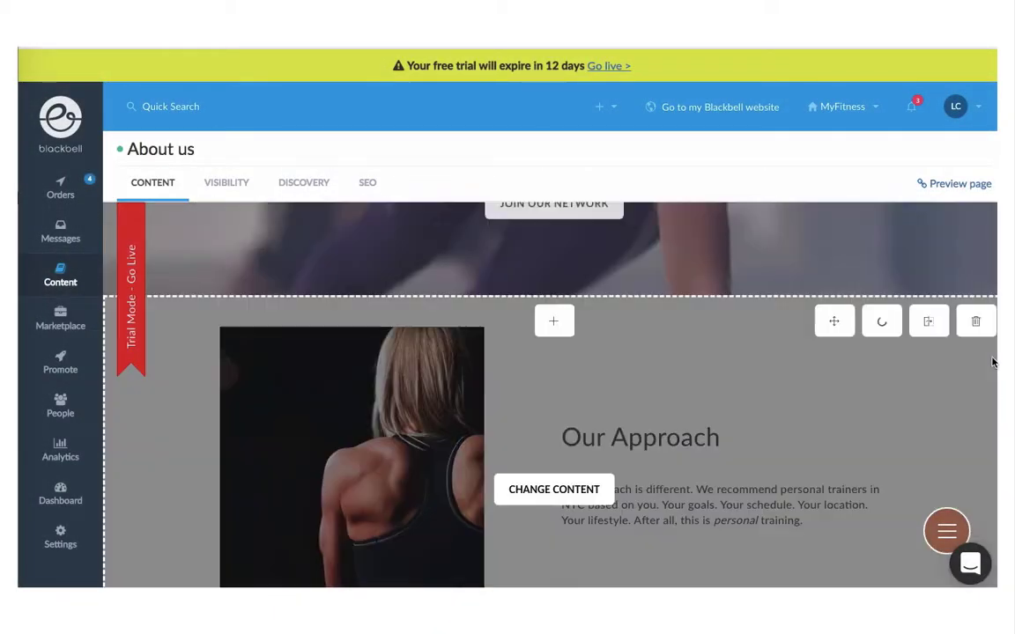
scroll(992, 362, down, 5)
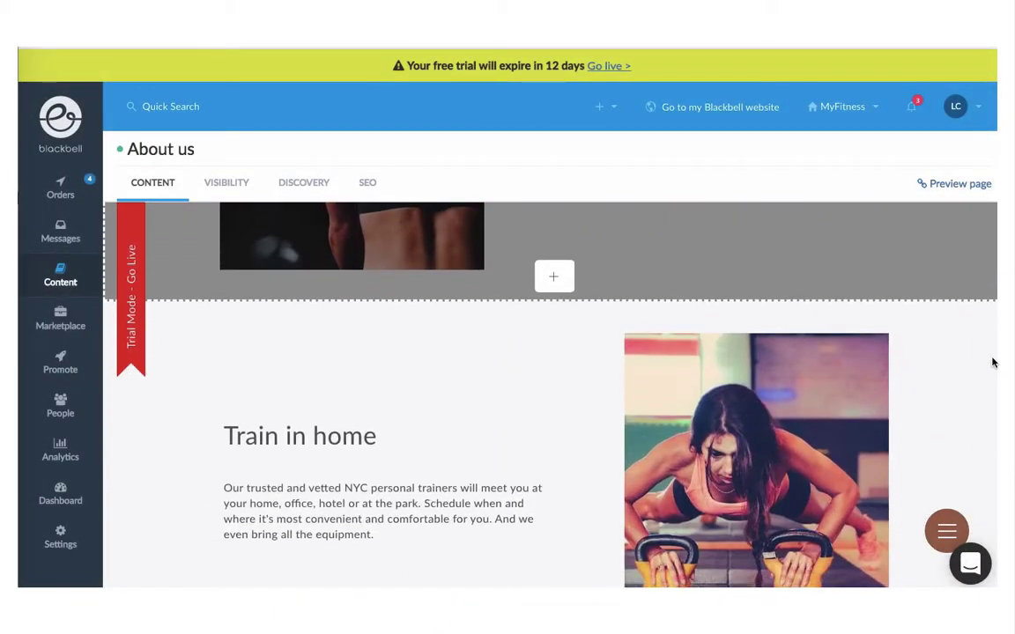
scroll(993, 362, down, 4)
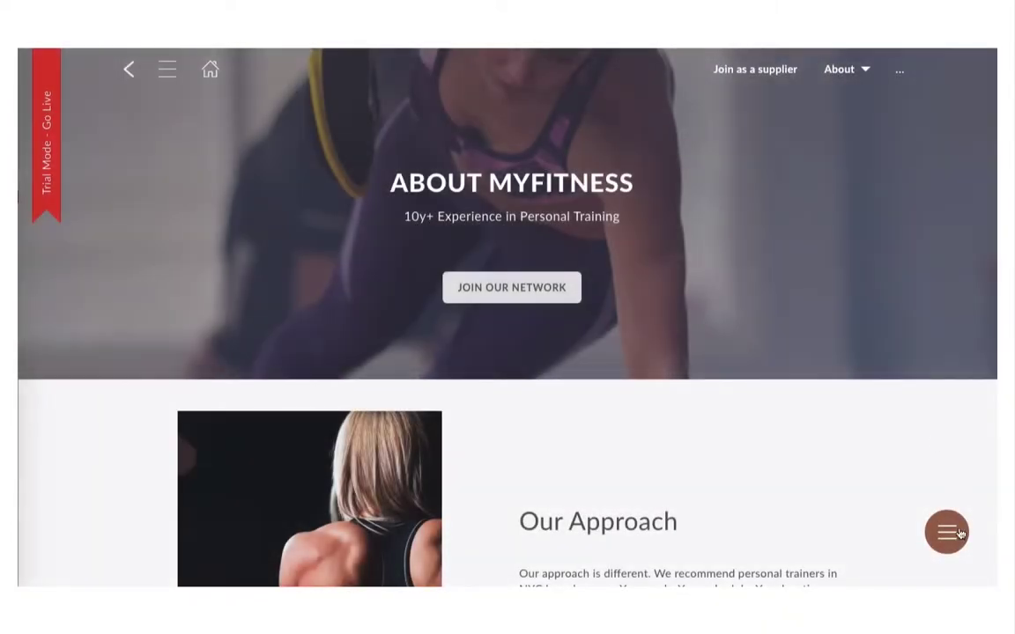
click(948, 534)
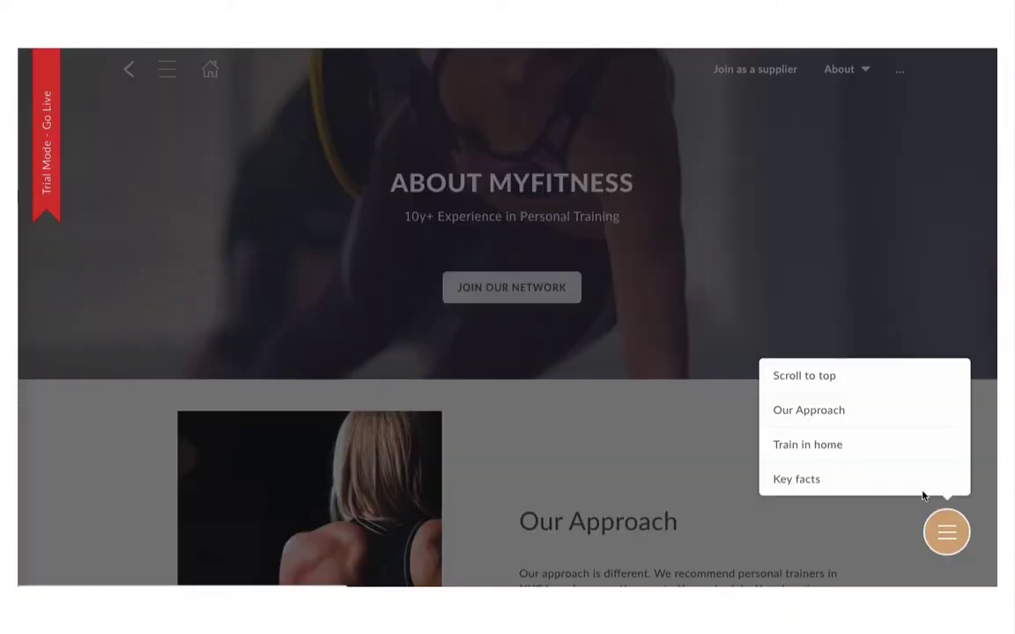
click(903, 453)
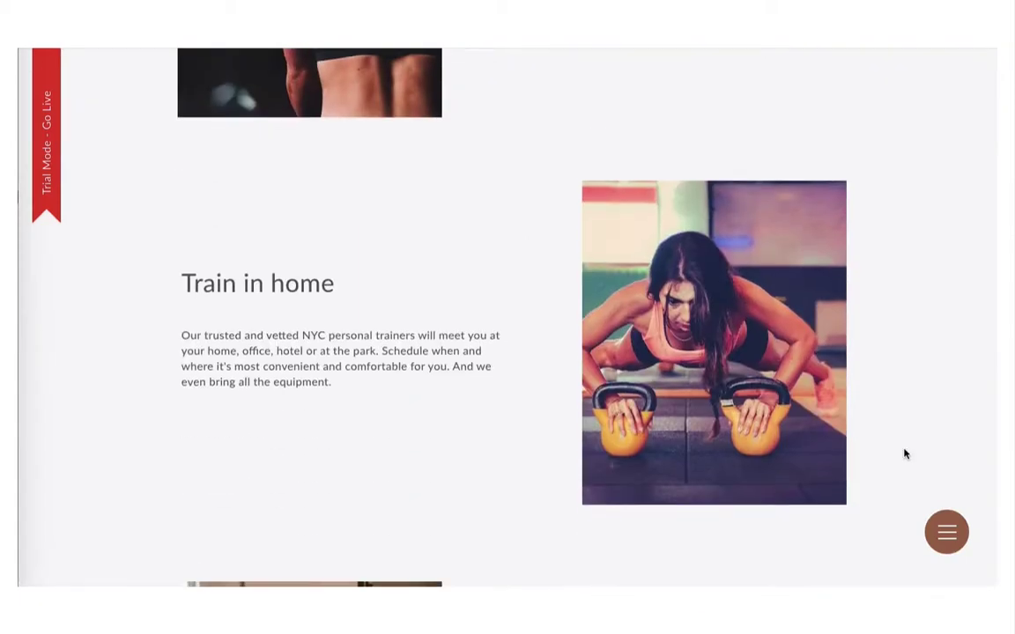
scroll(904, 454, down, 5)
click(946, 532)
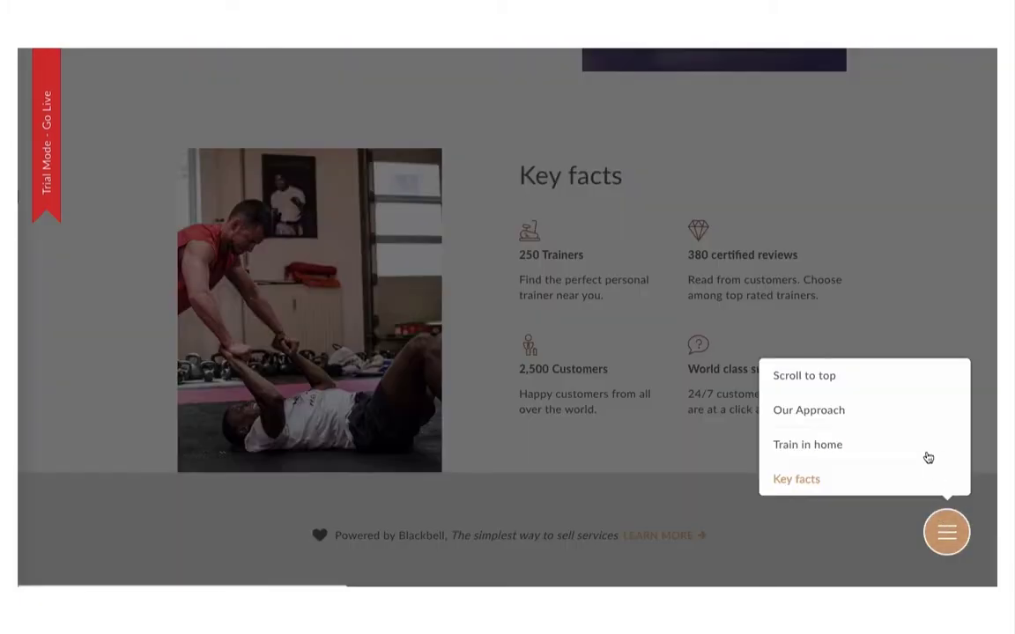
click(906, 381)
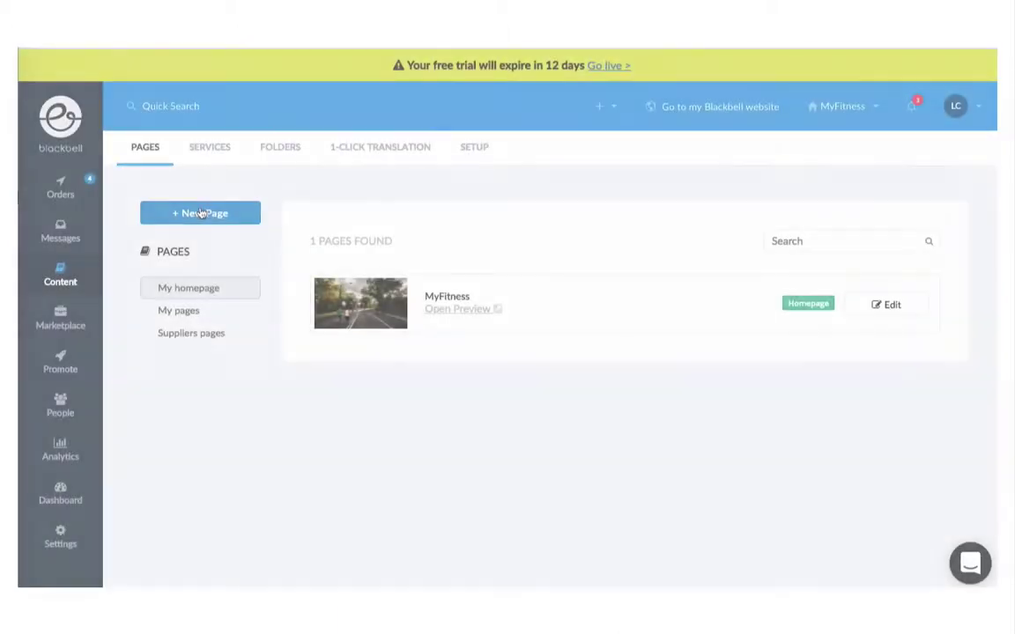
Step: Create a new page named Customer Support with the header subtitle 24/7 Support
click(199, 150)
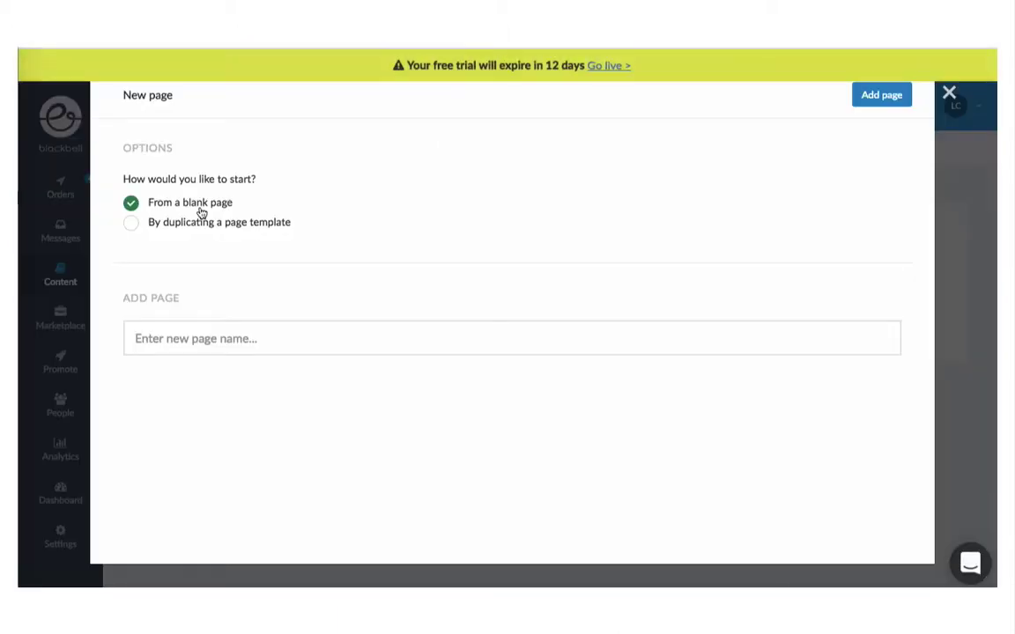
click(176, 339)
text(Customer Support)
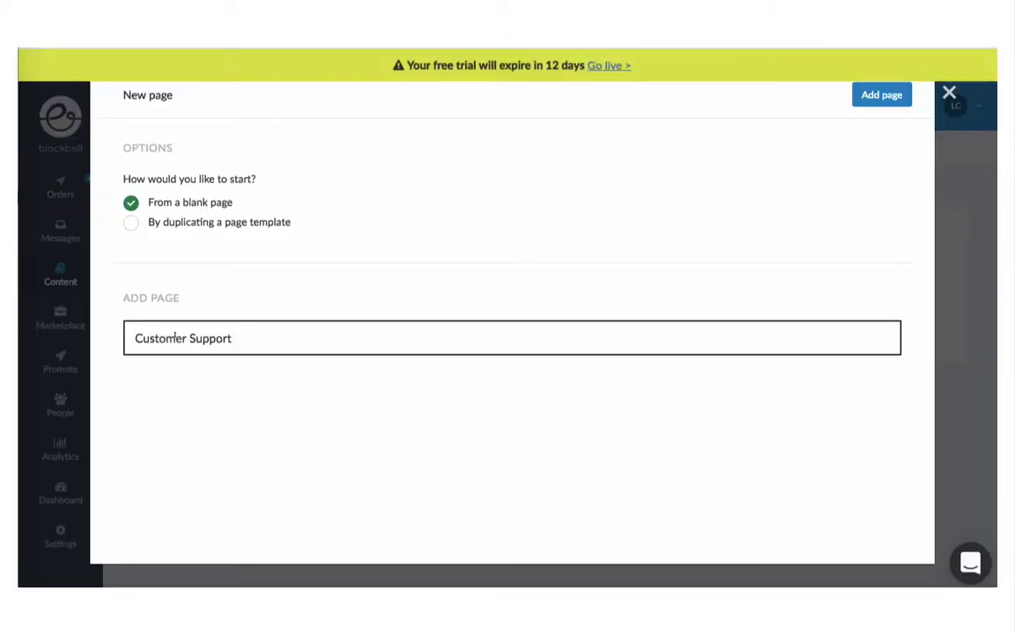
click(875, 95)
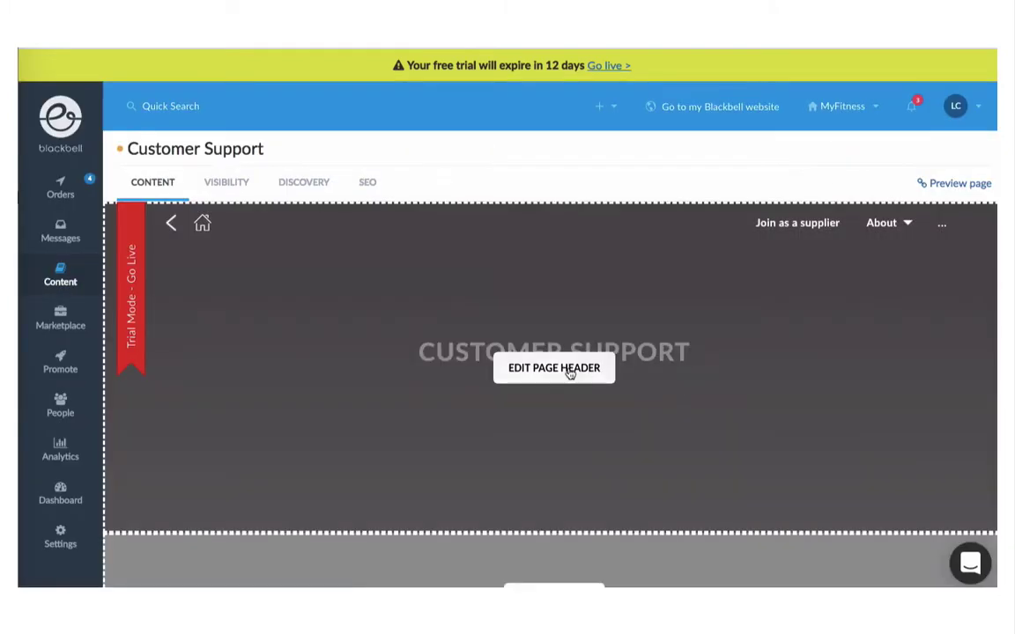
click(556, 370)
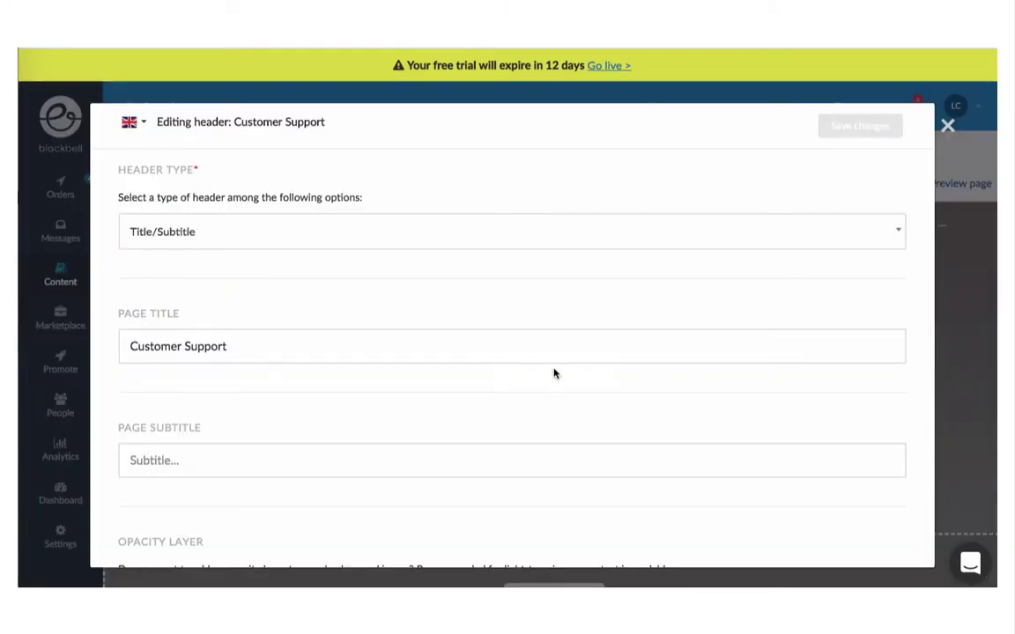
click(349, 451)
text(24/7 Support)
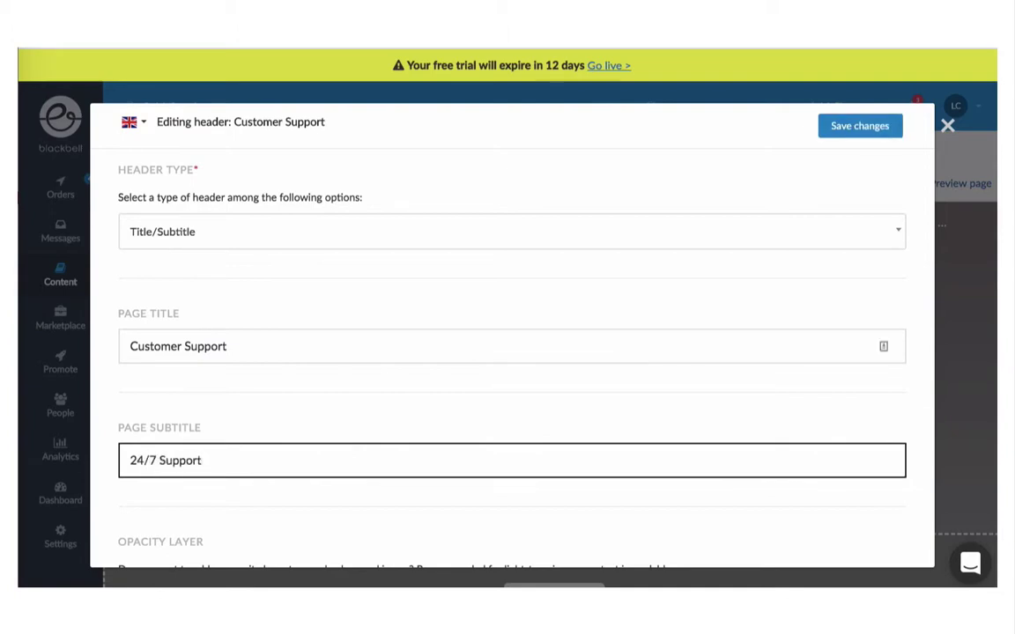
click(867, 126)
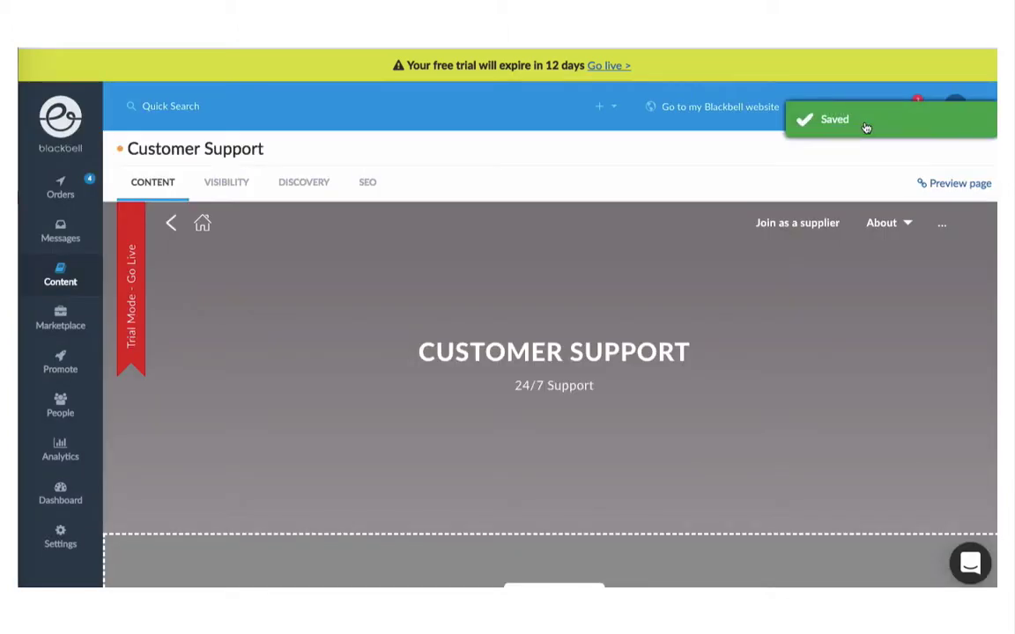
Step: Add a Products & Services block and publish the page so its status is Online
scroll(643, 396, down, 2)
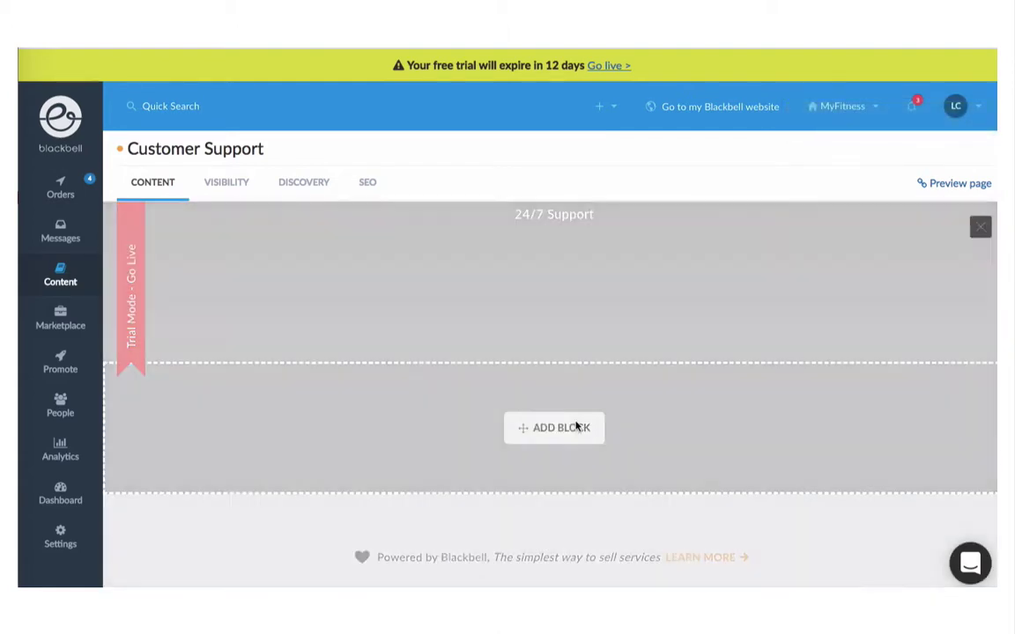
click(577, 427)
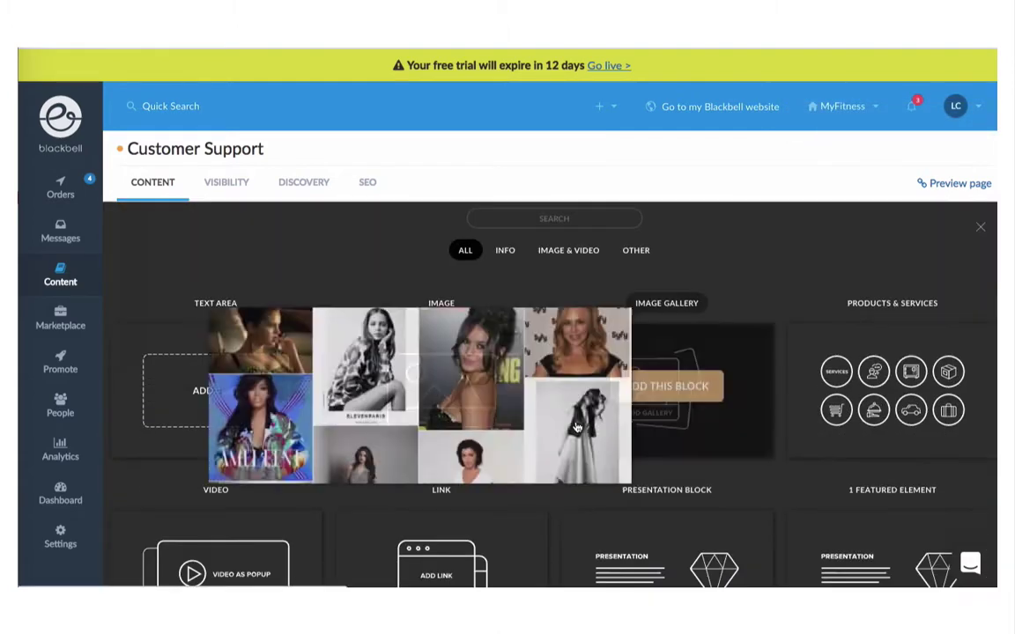
click(876, 388)
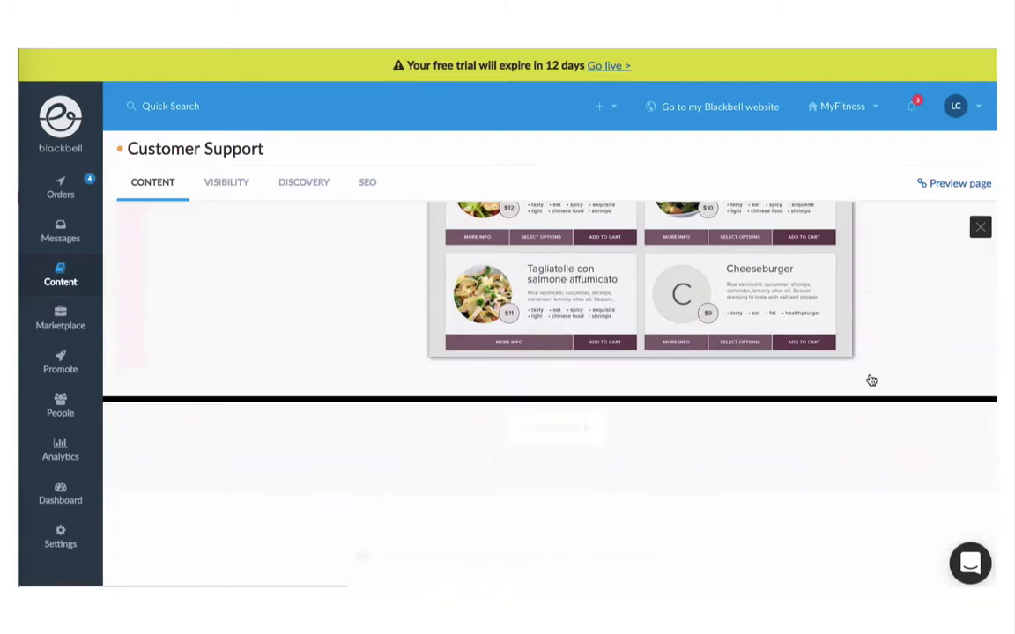
click(226, 194)
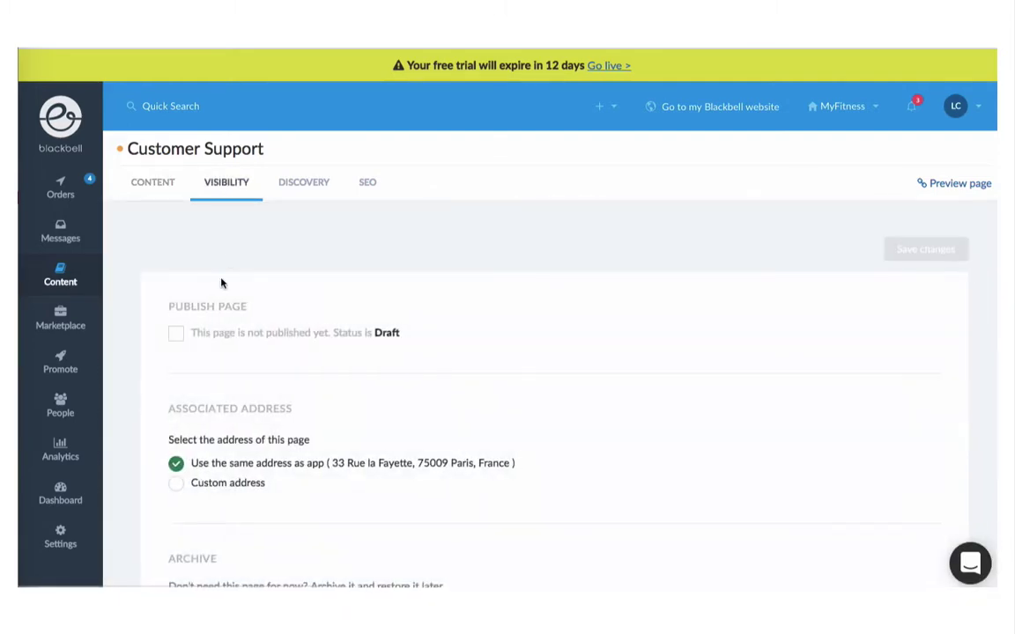
click(214, 335)
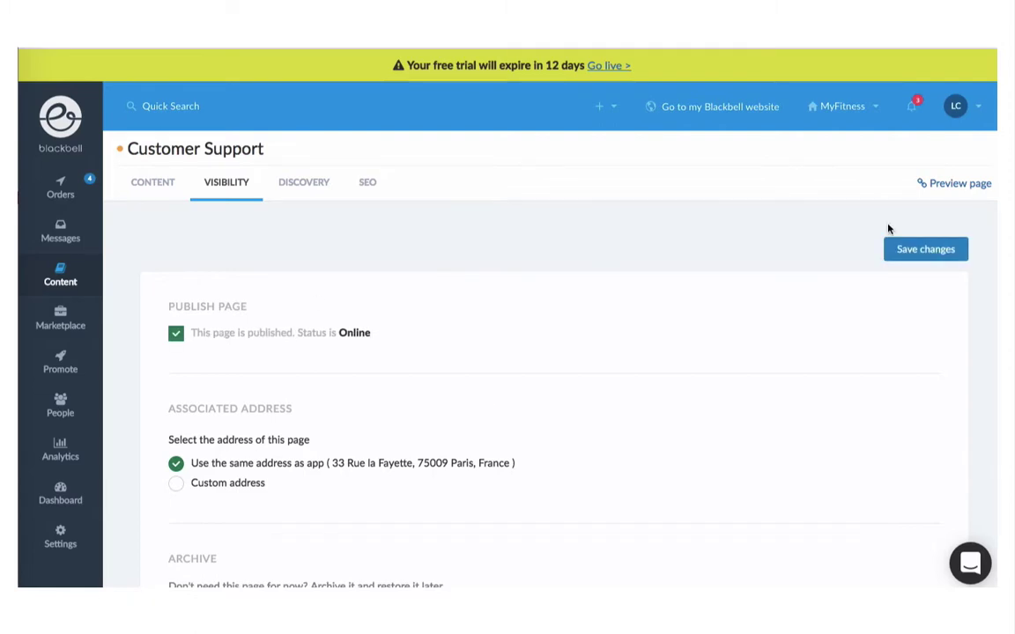
click(925, 252)
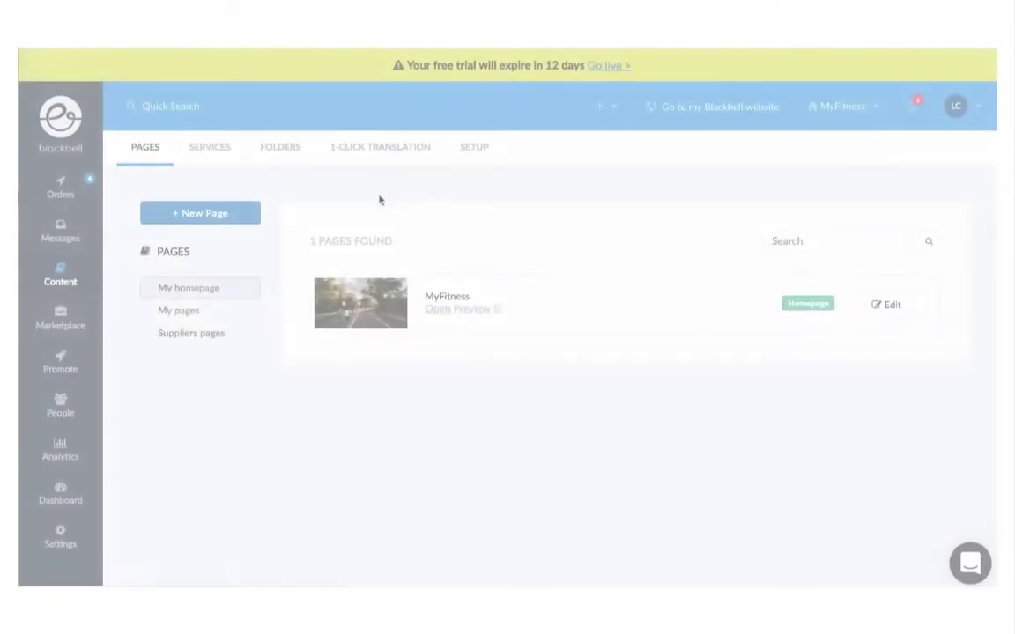
Step: Link Customer Support under the About navigation entry, save, and check the live site's About dropdown
click(467, 150)
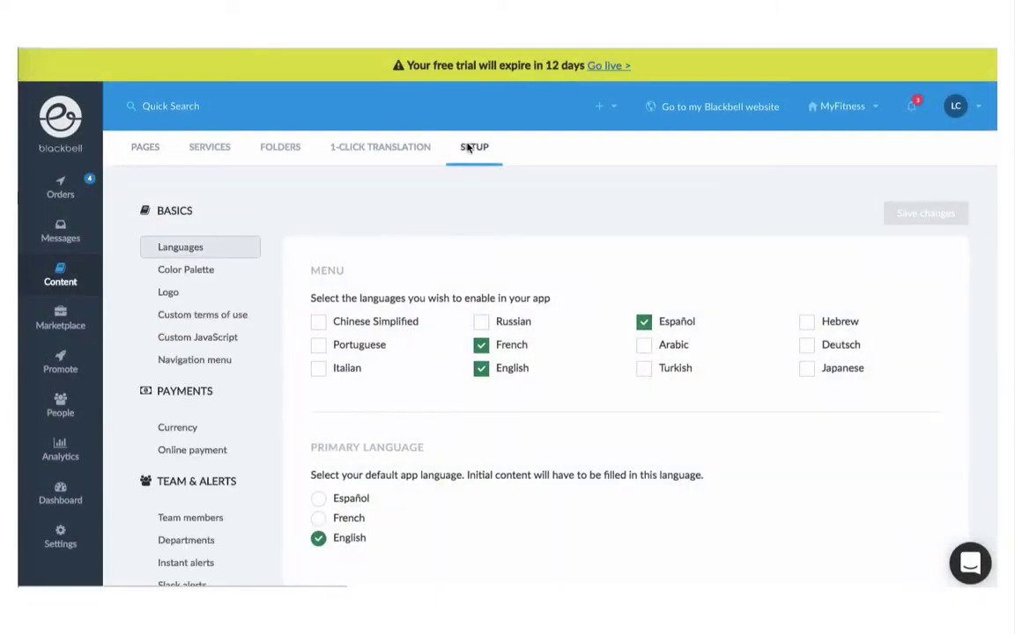
click(182, 359)
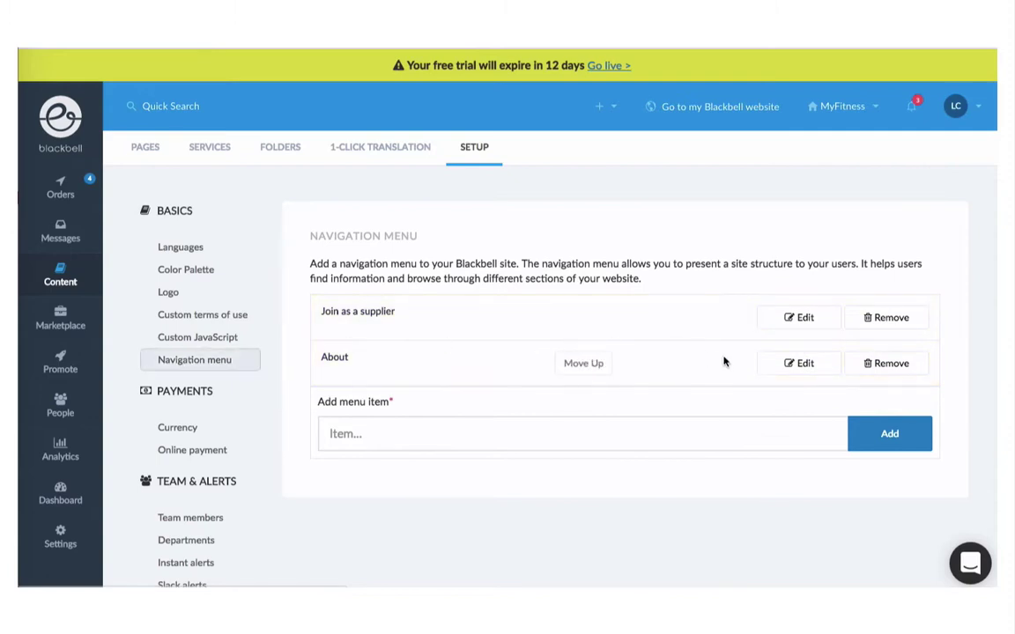
click(799, 363)
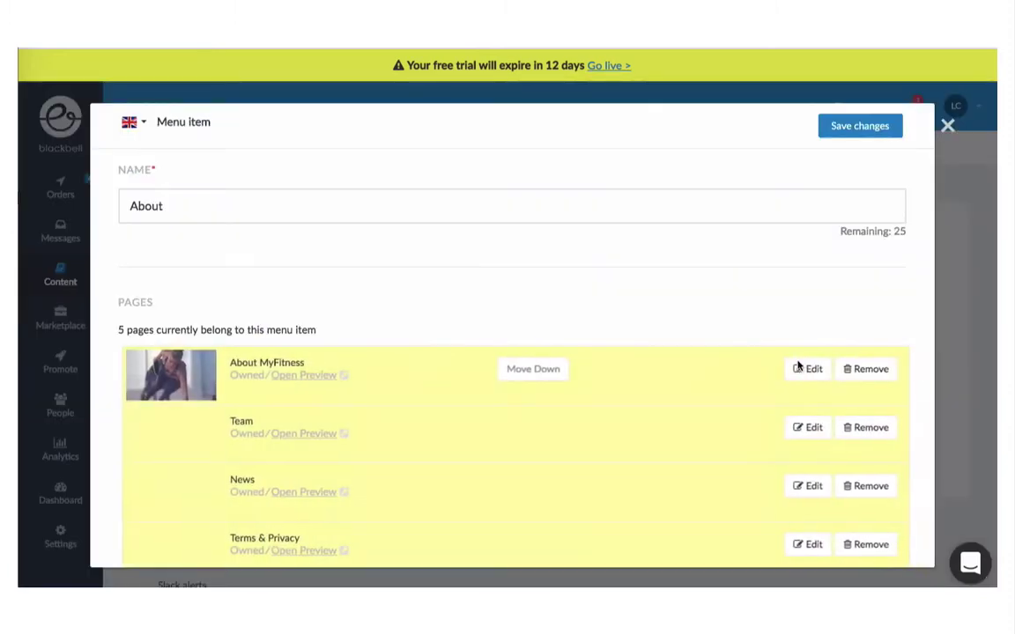
scroll(618, 420, down, 3)
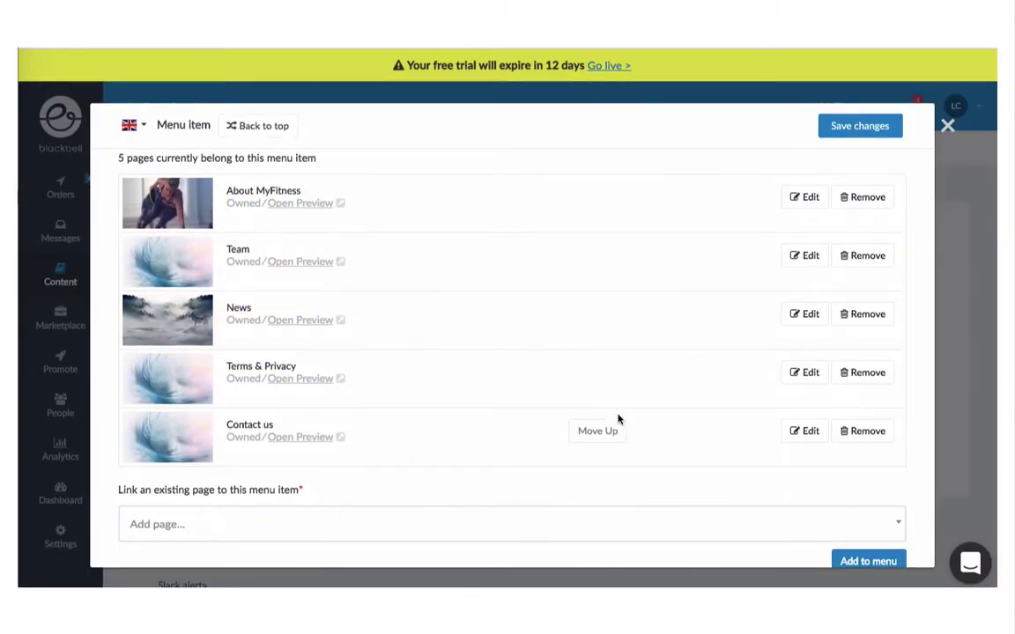
click(595, 487)
text(cu)
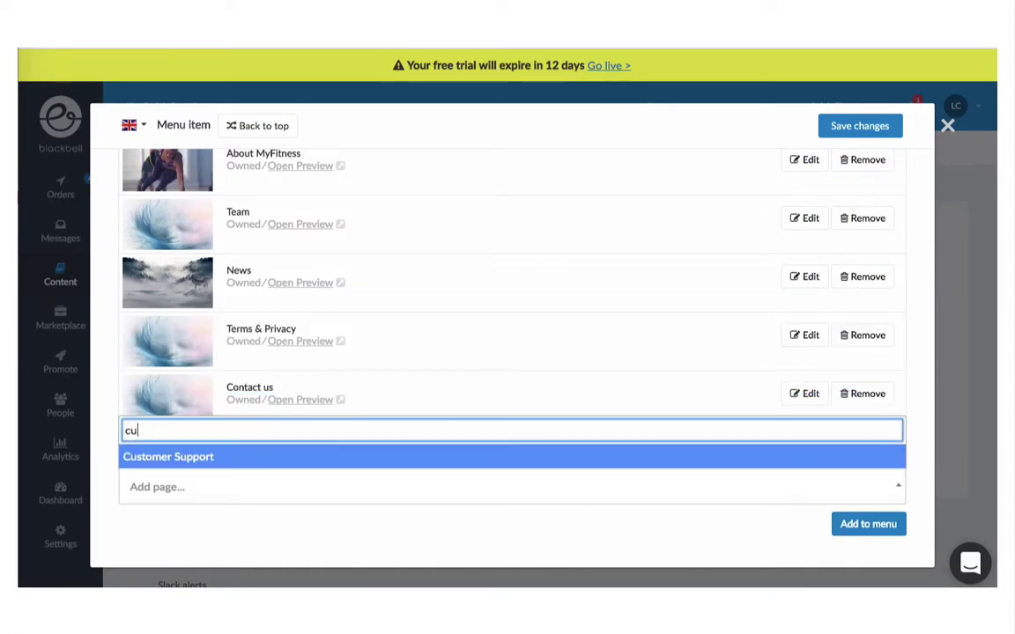
key(Return)
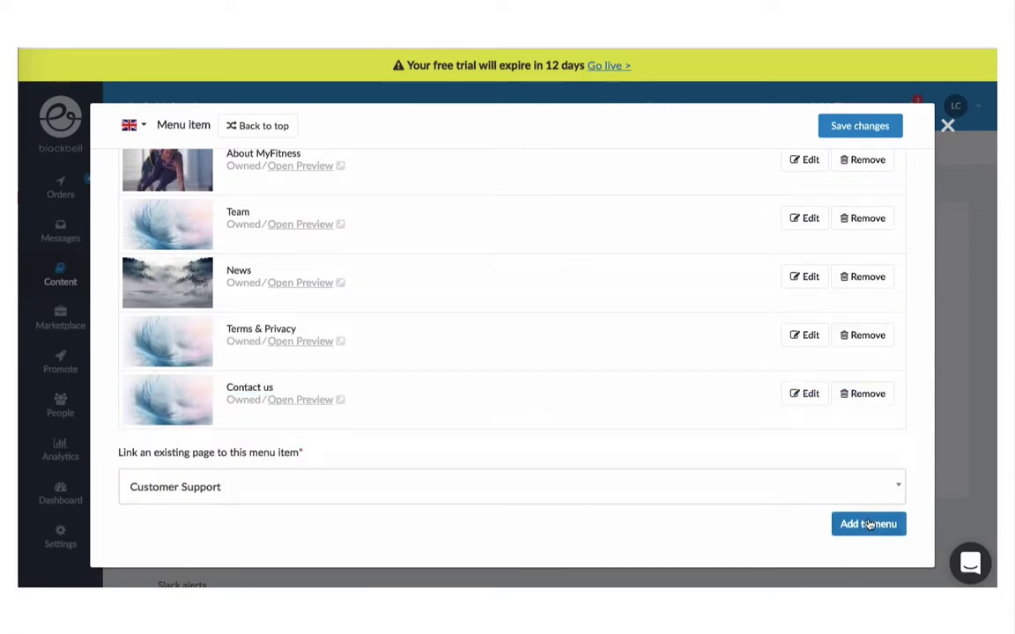
click(868, 523)
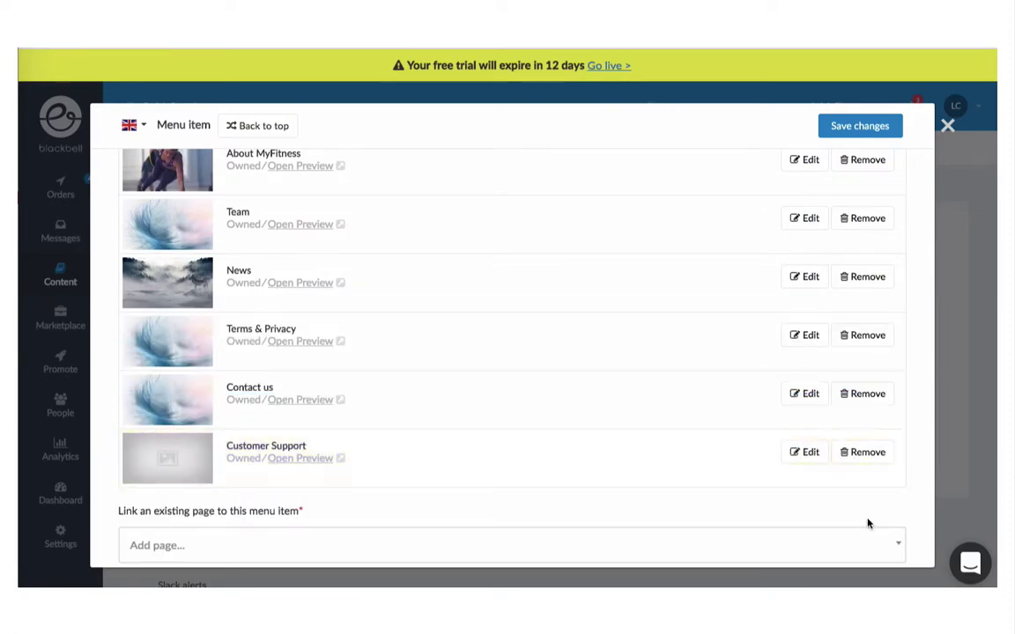
click(856, 127)
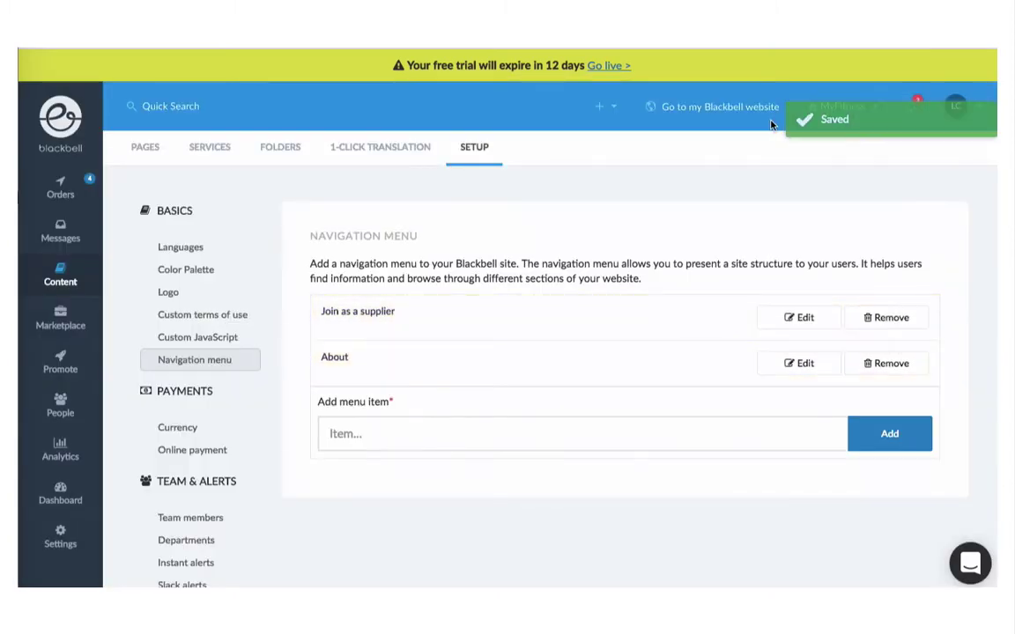
click(725, 113)
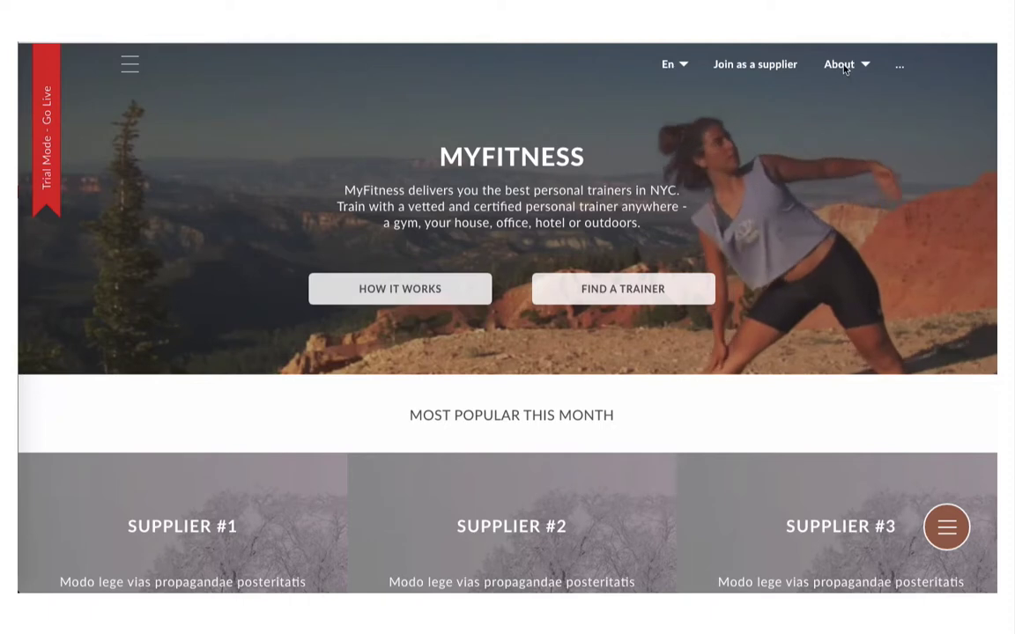
click(841, 70)
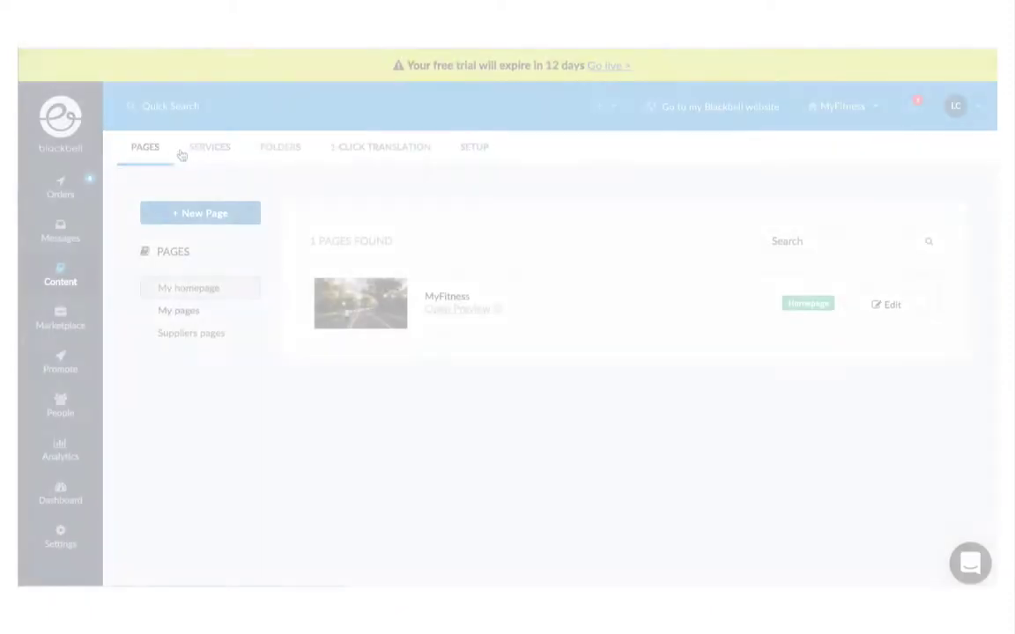
Step: Create a new service named 'Concierge Service' from the Services list
click(208, 153)
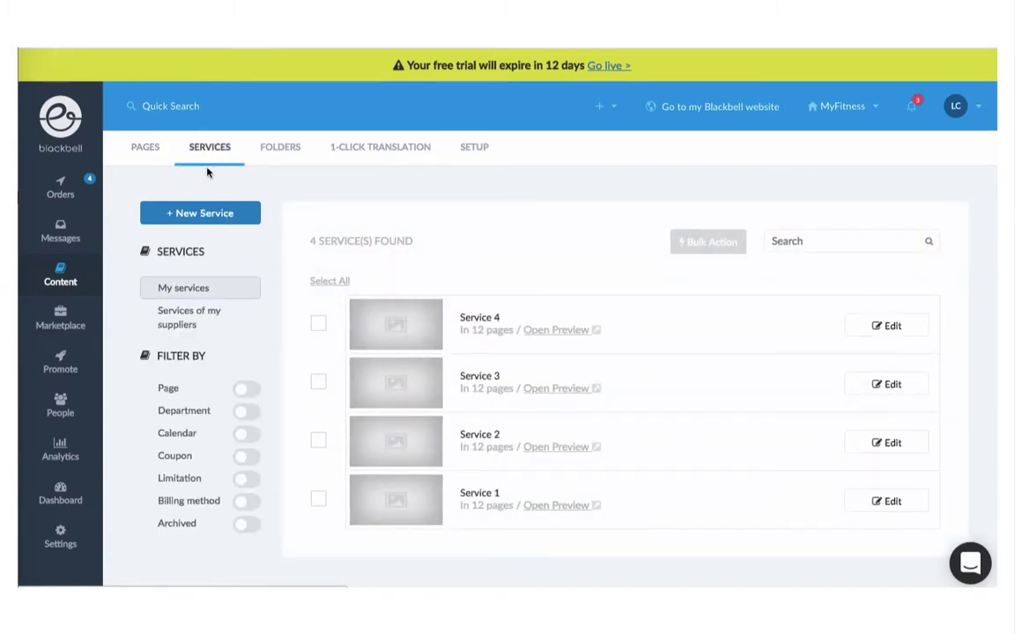
click(207, 213)
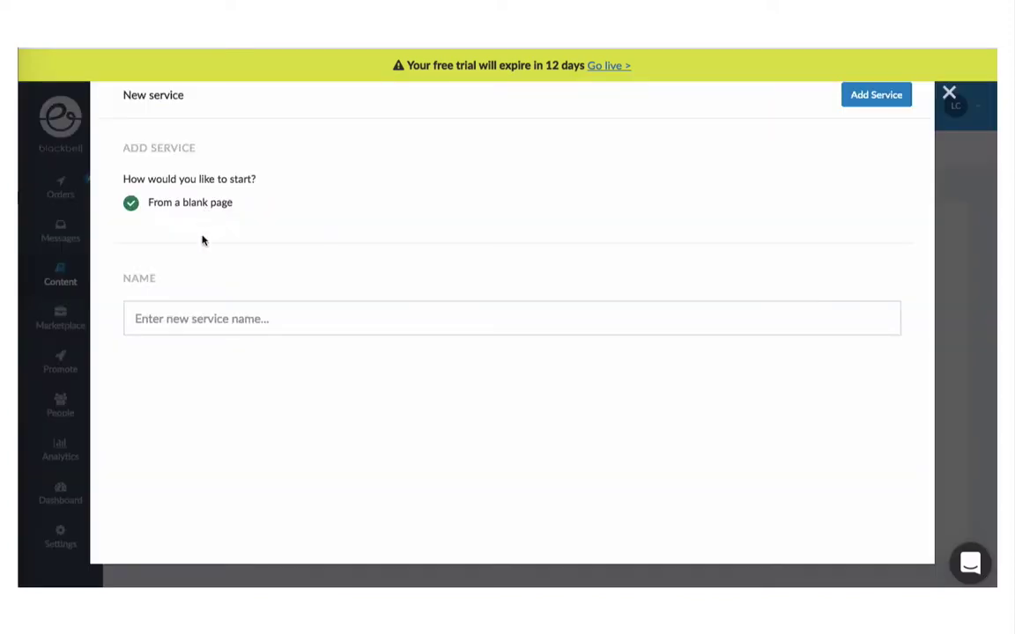
click(188, 317)
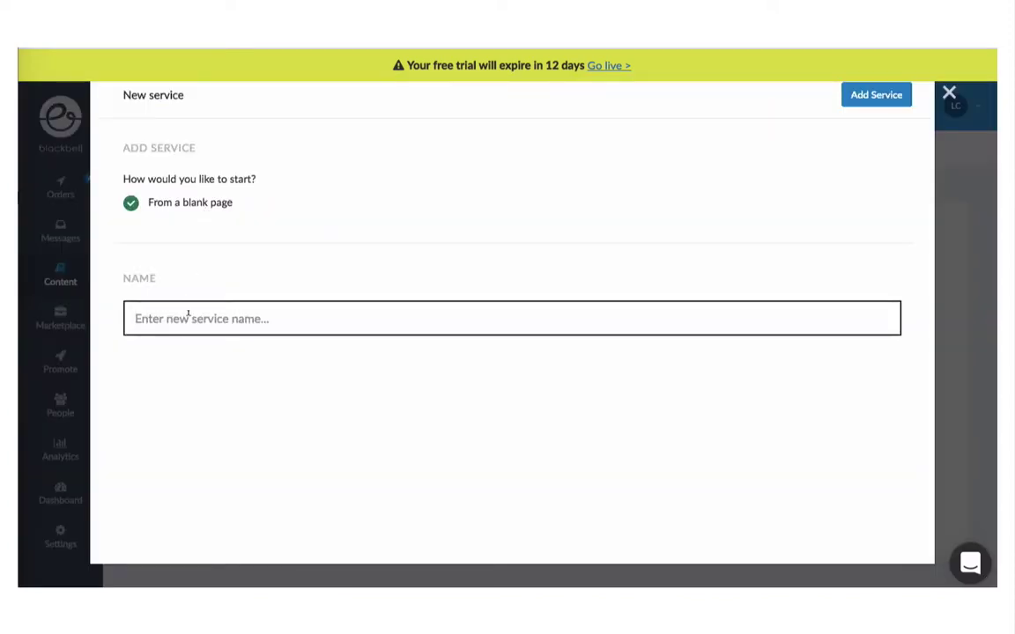
text(Concierge Service)
click(872, 94)
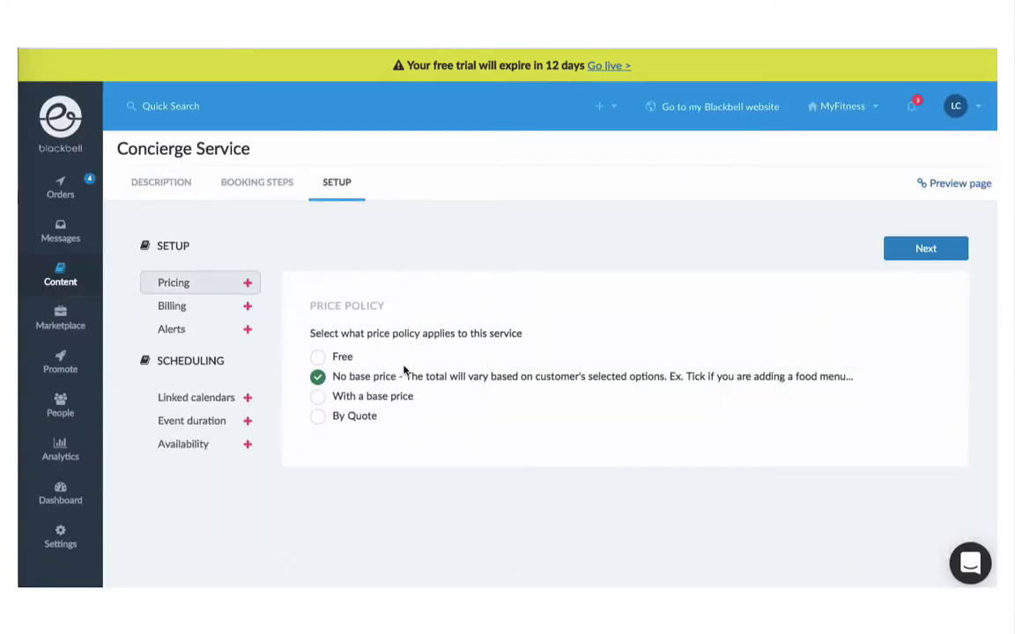
Step: Set By Quote pricing, online billing, General alerts and no linked calendar
click(364, 419)
click(917, 247)
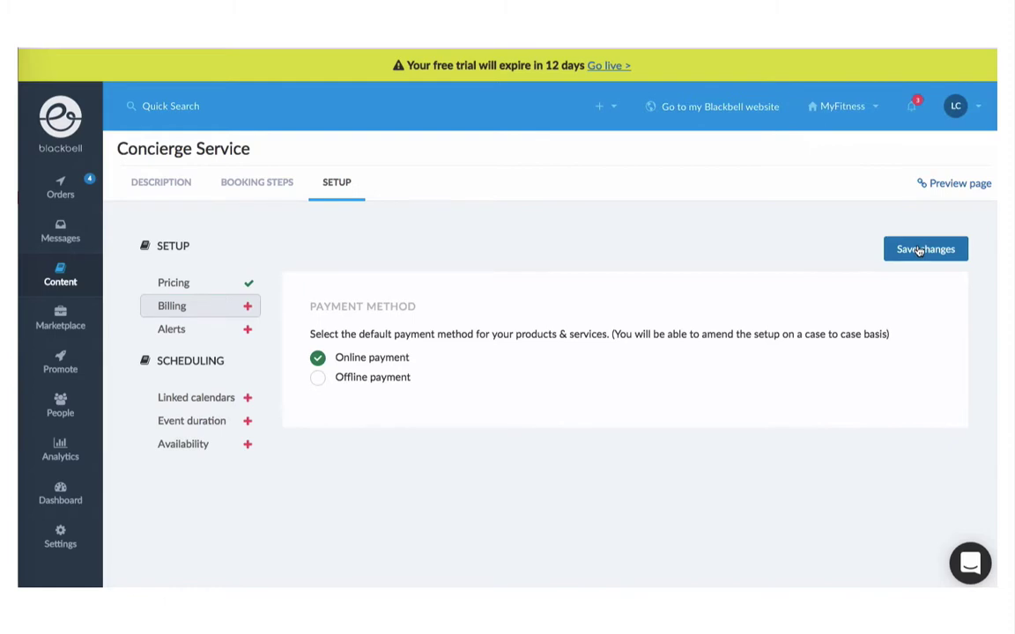
click(919, 250)
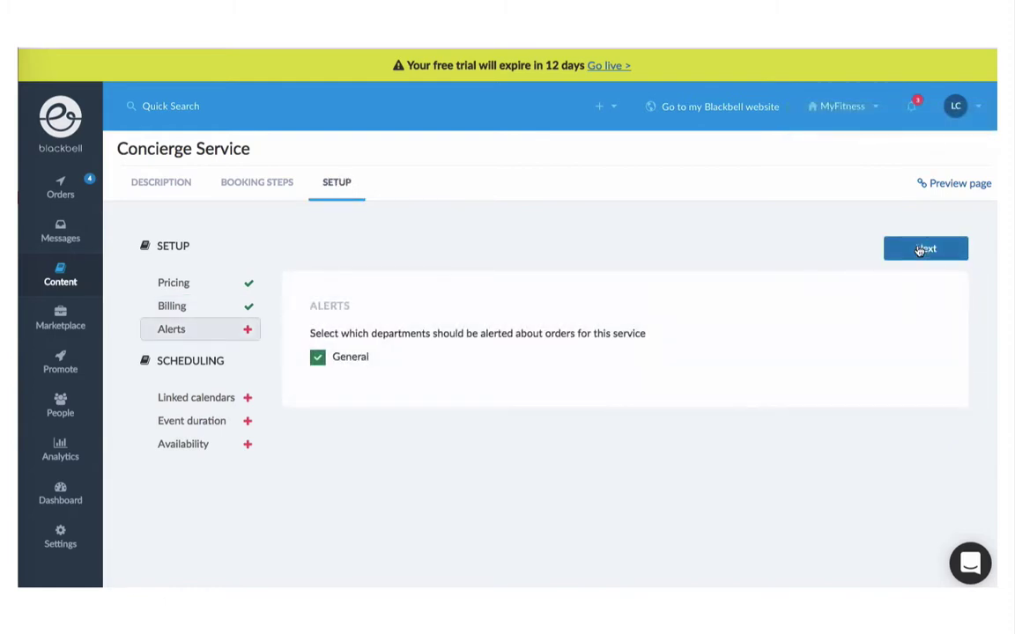
click(918, 250)
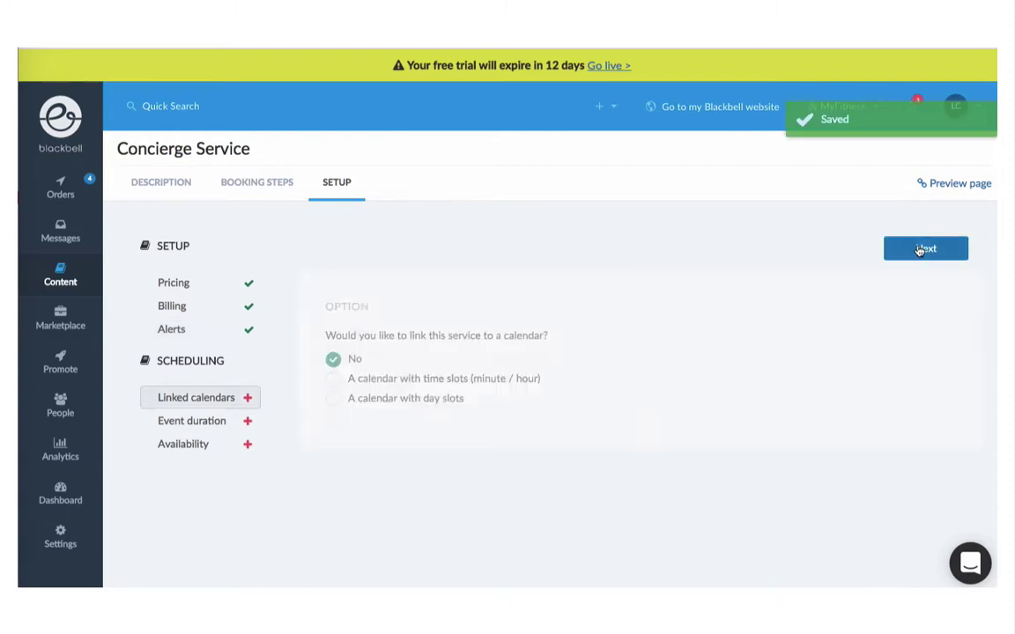
click(919, 250)
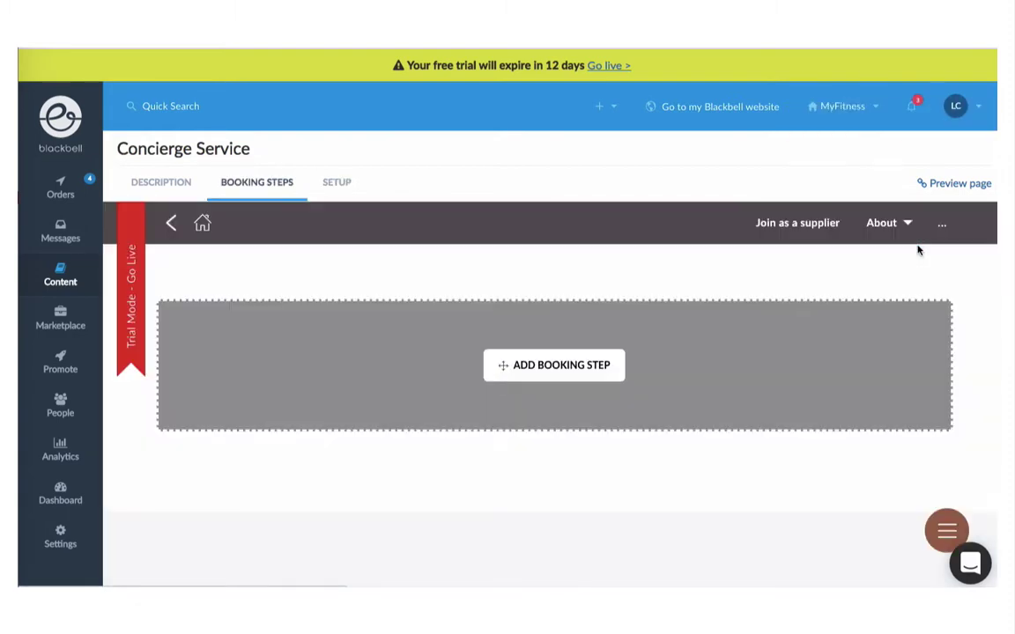
Step: Add a mandatory Text Area booking step named 'Describe your inquiry' and save it
click(556, 365)
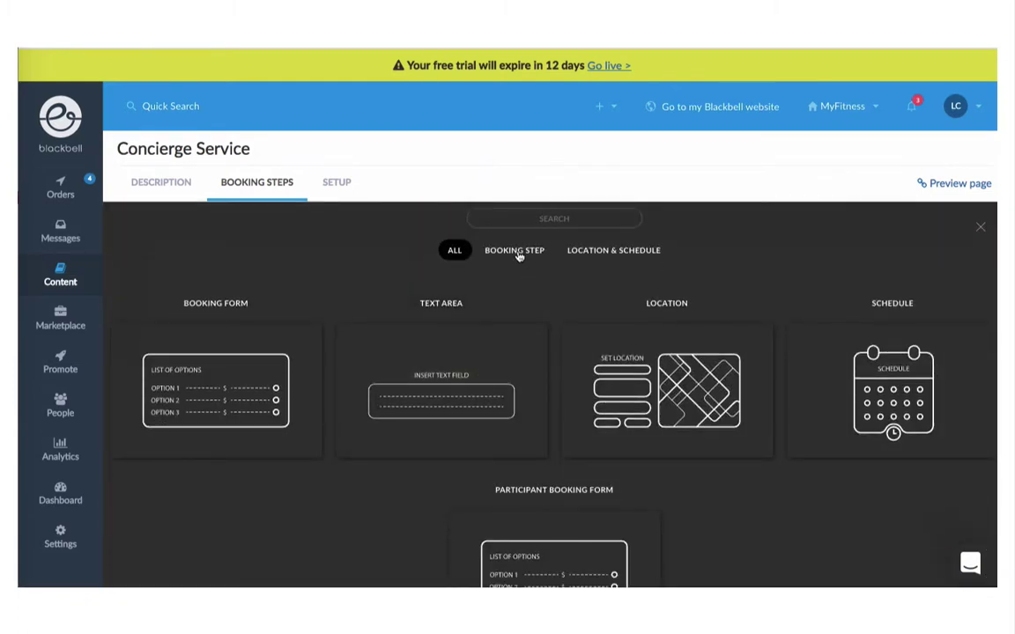
click(518, 253)
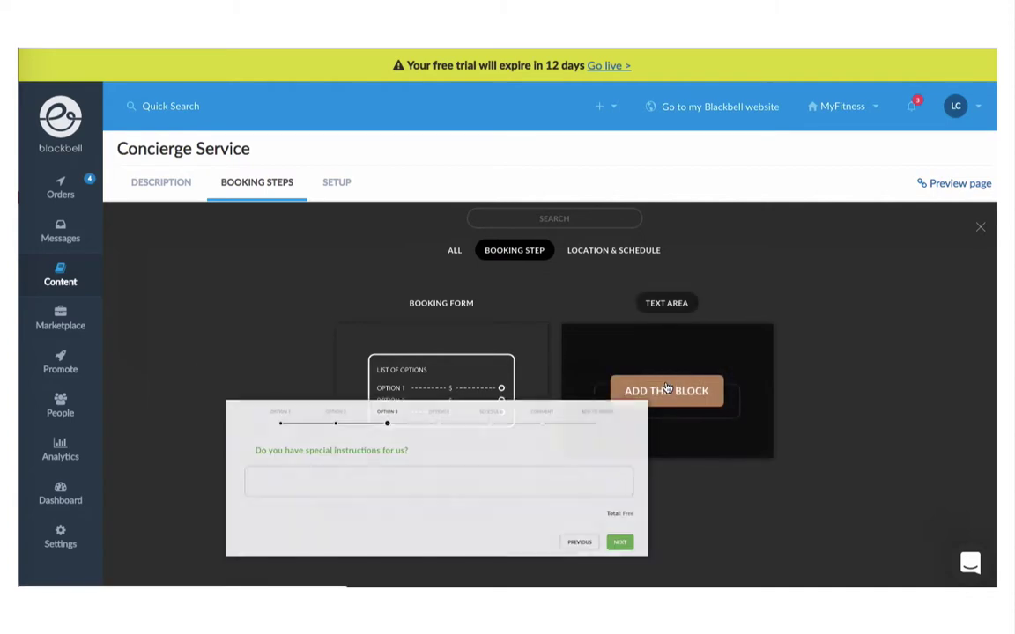
click(667, 389)
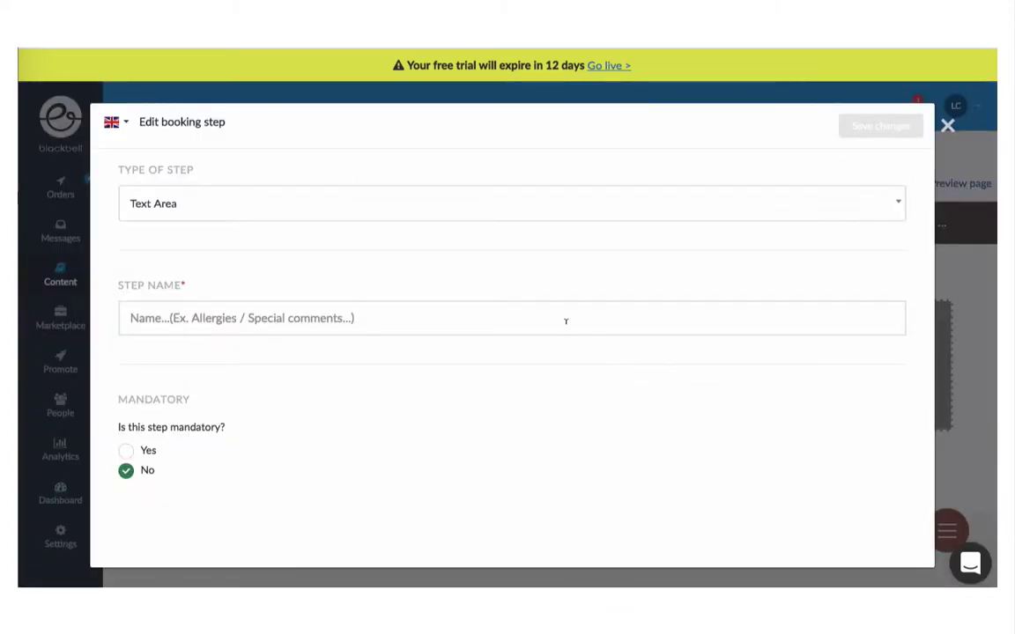
click(566, 320)
text(Desc)
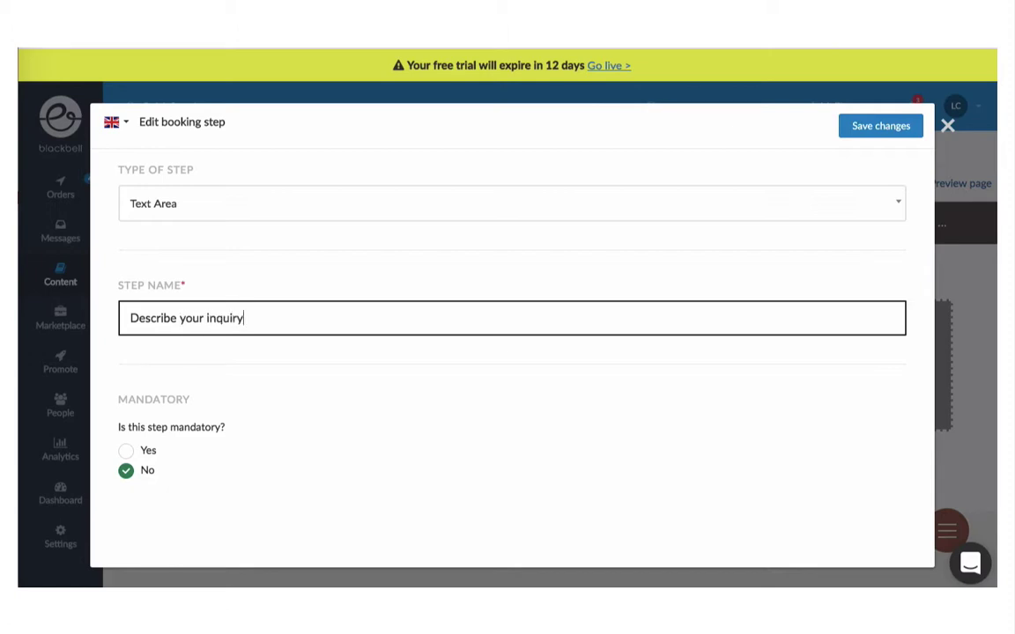
text(ribe your inquiry)
click(141, 456)
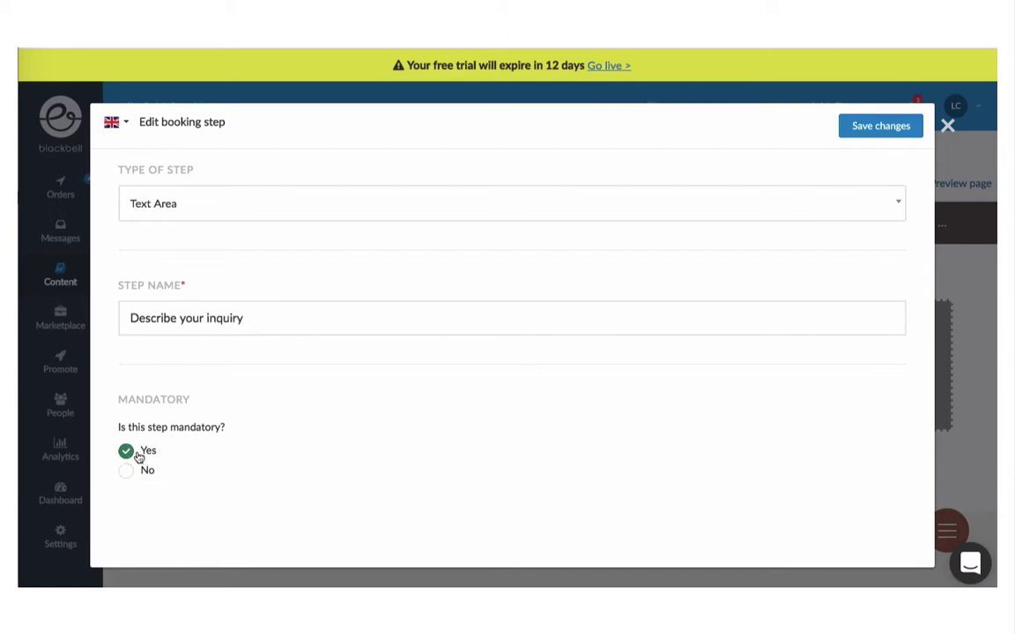
click(876, 126)
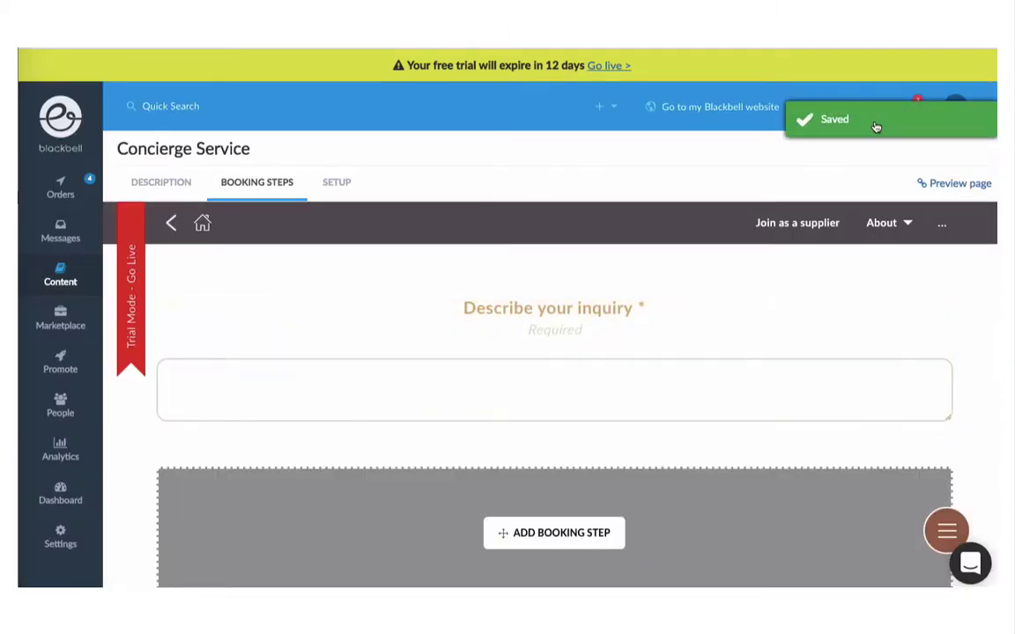
Step: Add a Booking Form block as a new step and begin naming it
click(556, 535)
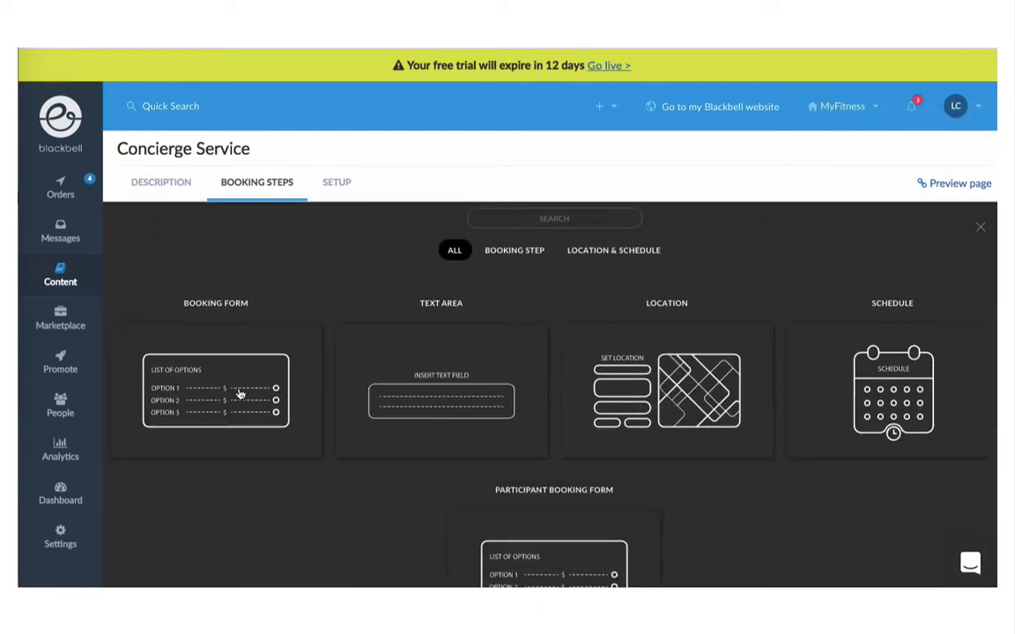
click(231, 393)
click(202, 324)
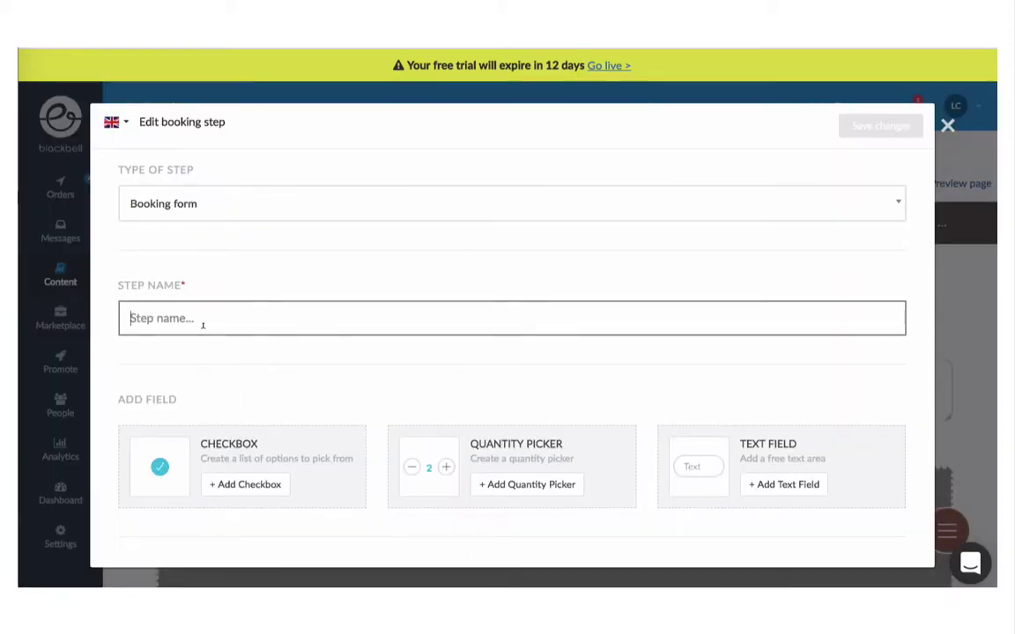
text(Con)
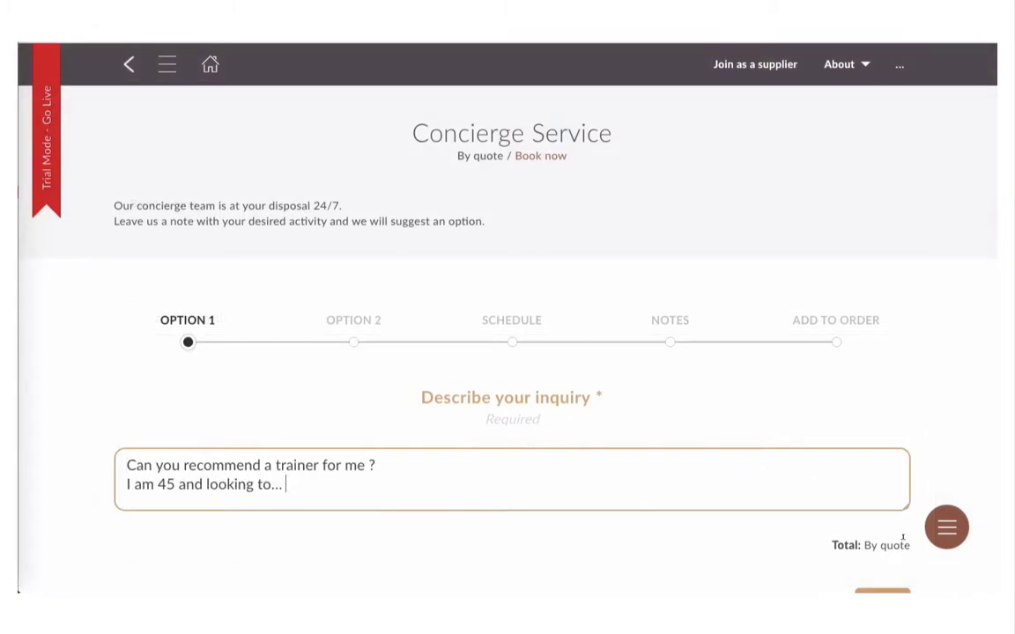
Step: Take the Concierge booking through Express Checkout to payment and start entering the cardholder's first name
scroll(872, 564, down, 1)
click(881, 572)
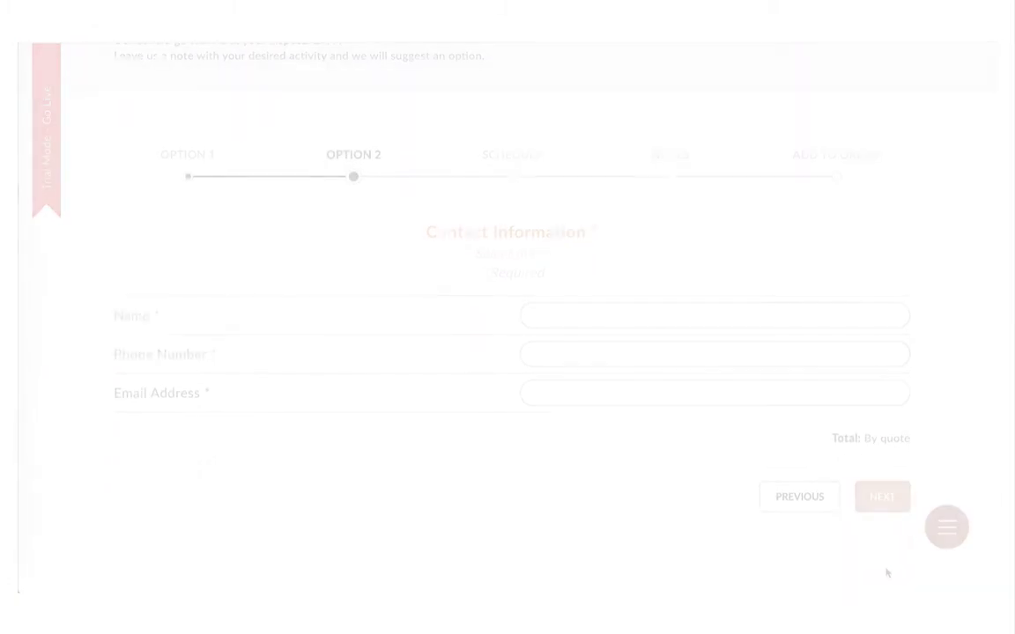
click(720, 489)
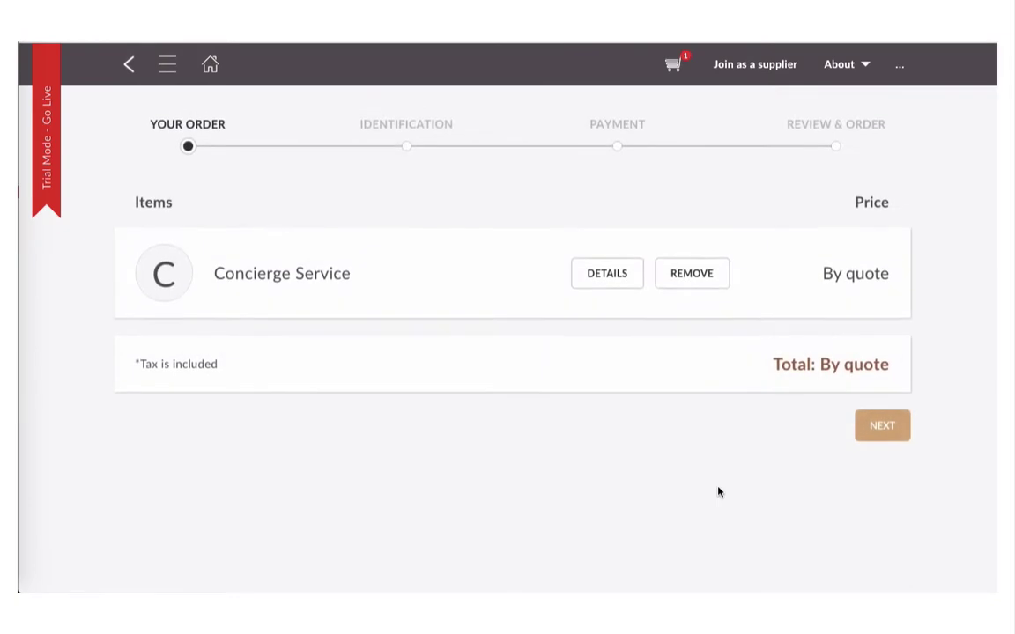
click(881, 425)
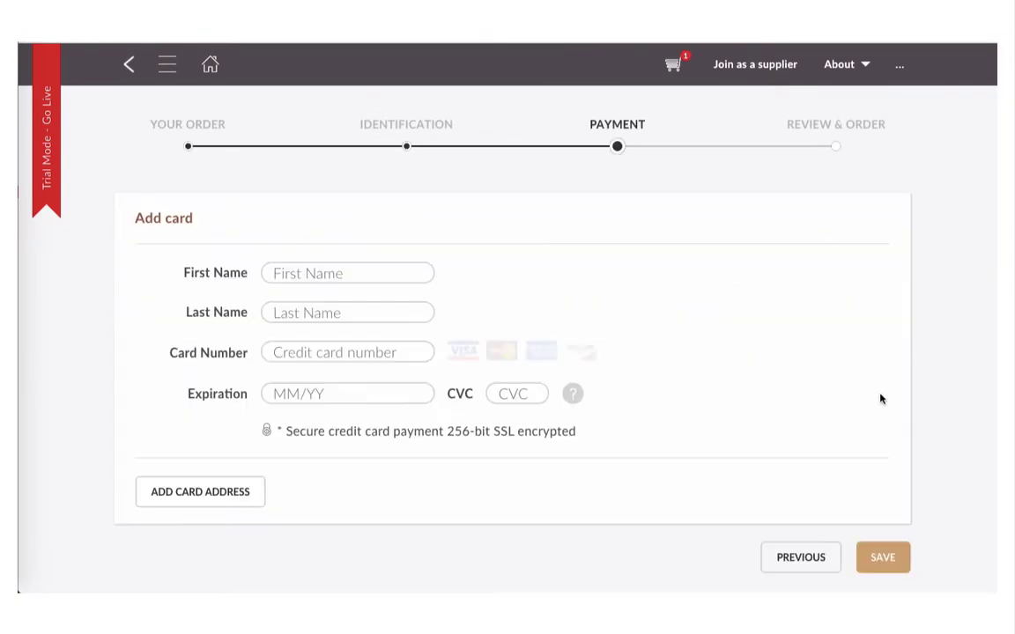
click(374, 274)
text(Jo)
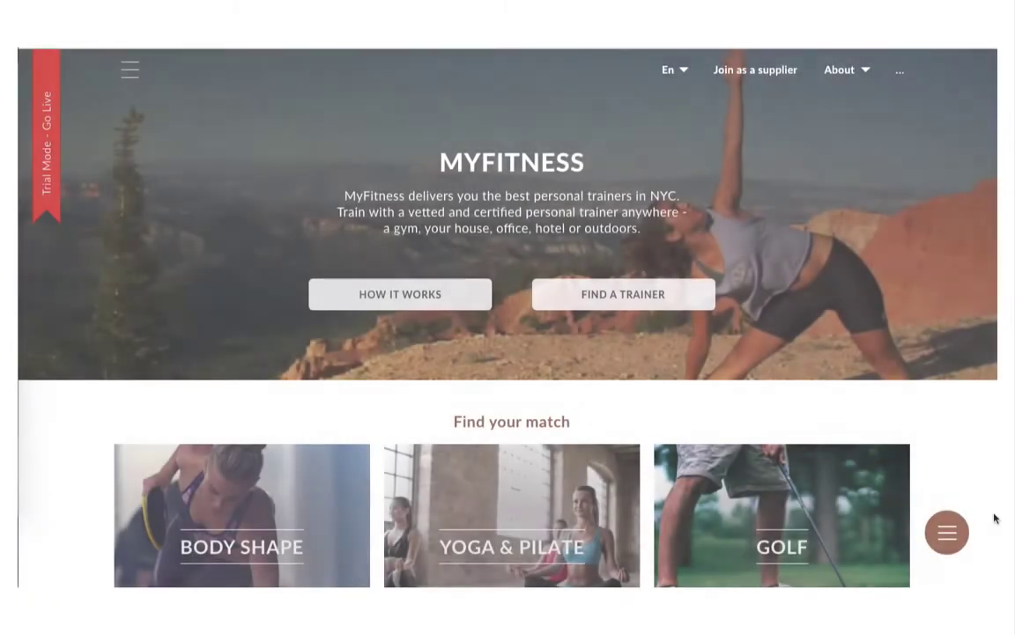
Step: Scroll down through all the MyFitness homepage sections to review them
scroll(993, 519, down, 3)
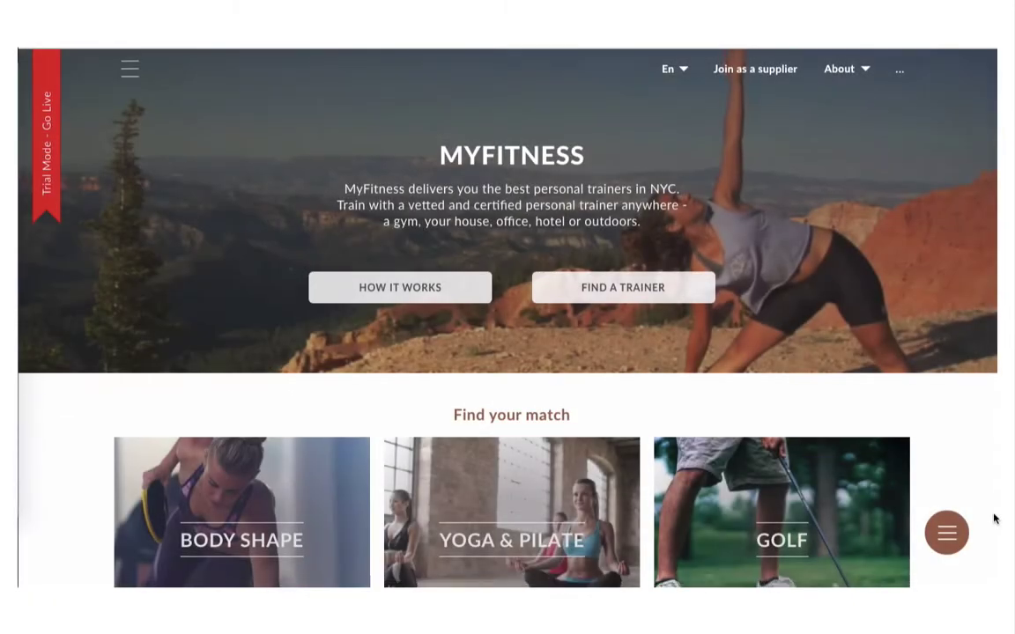
scroll(994, 520, down, 3)
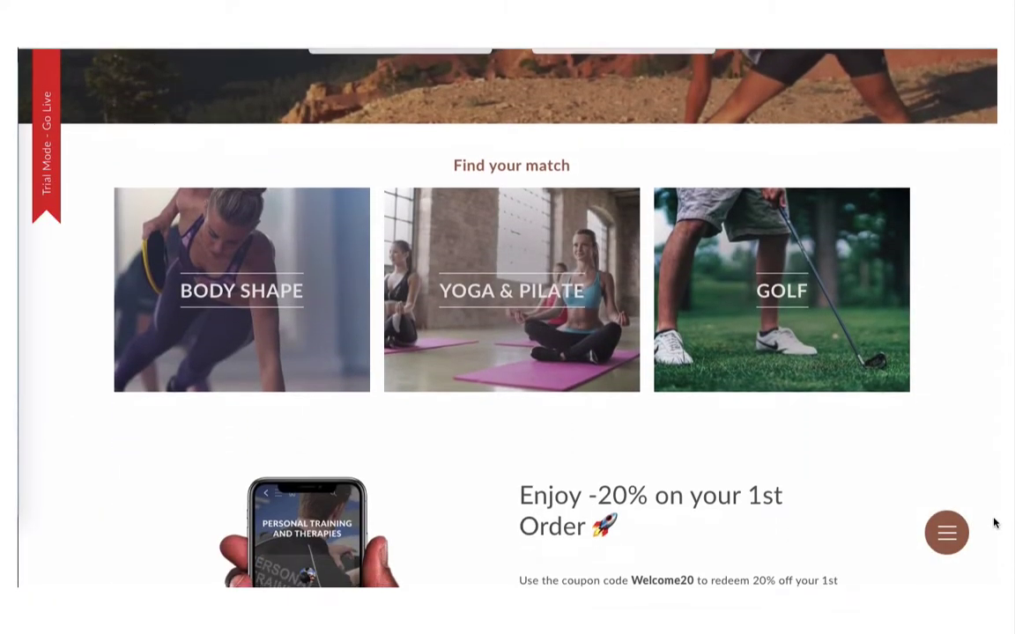
scroll(994, 524, down, 3)
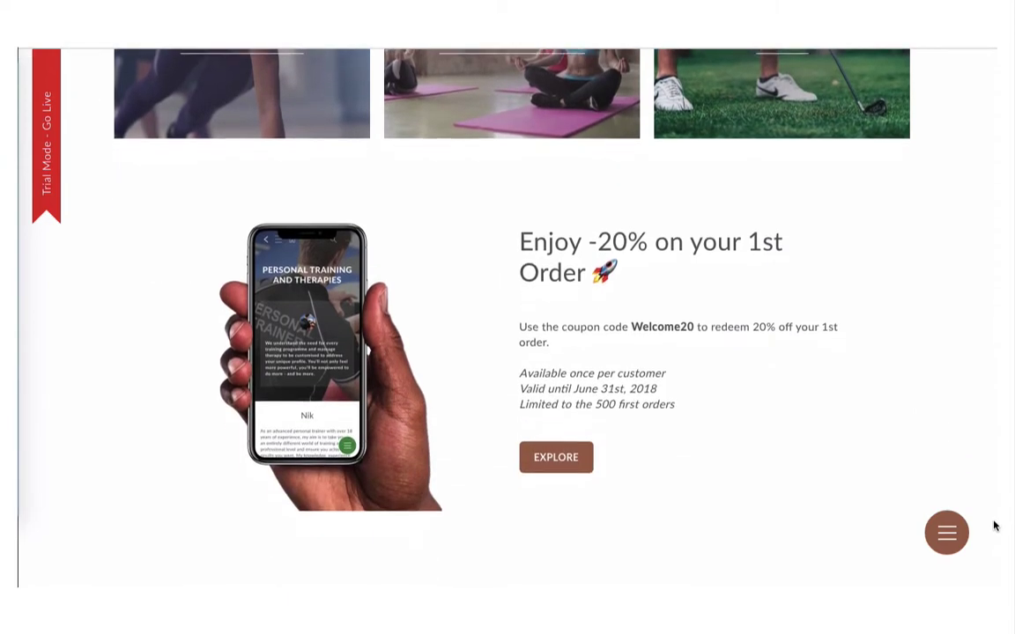
scroll(994, 526, down, 3)
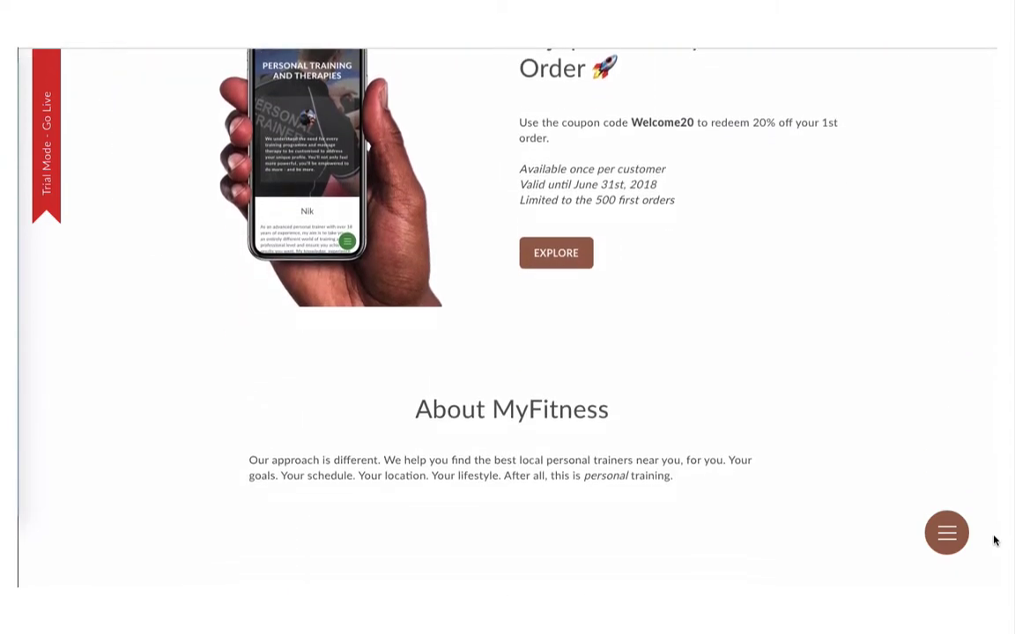
scroll(993, 539, down, 3)
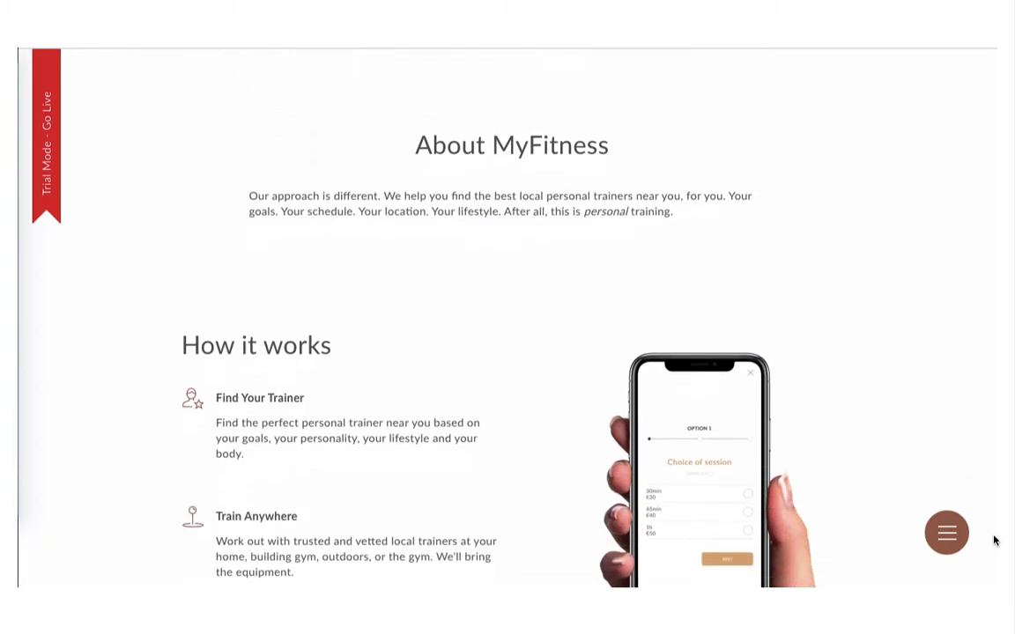
scroll(994, 540, down, 1)
scroll(993, 540, down, 1)
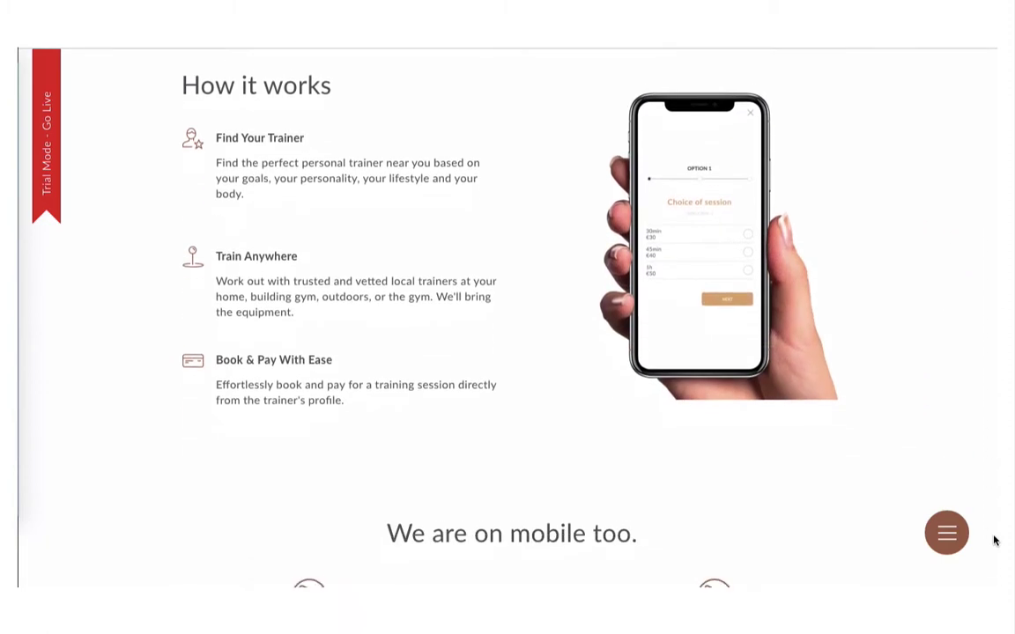
scroll(993, 539, down, 3)
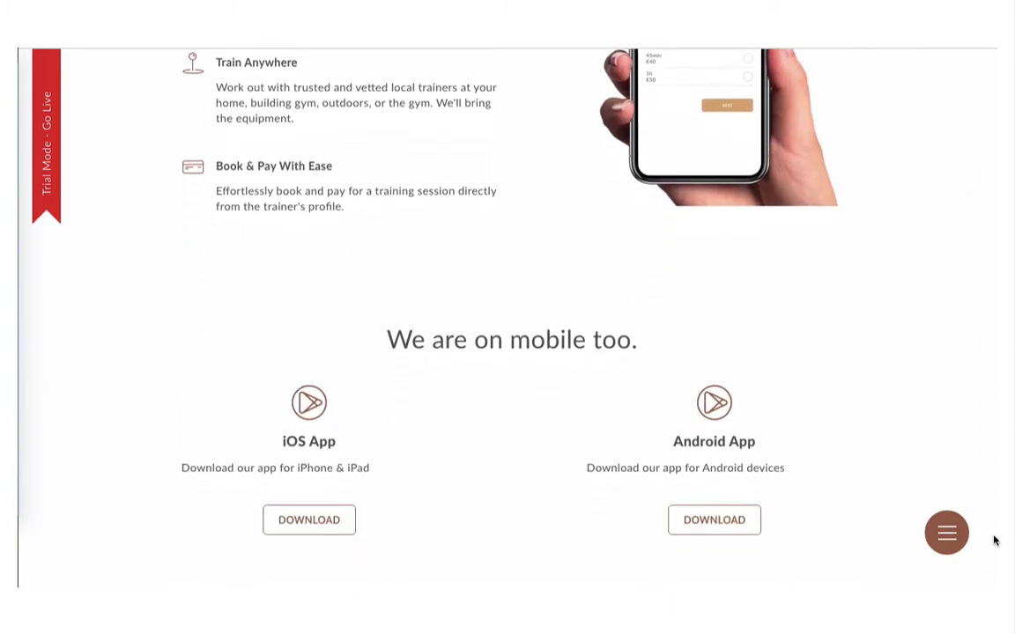
scroll(994, 540, down, 2)
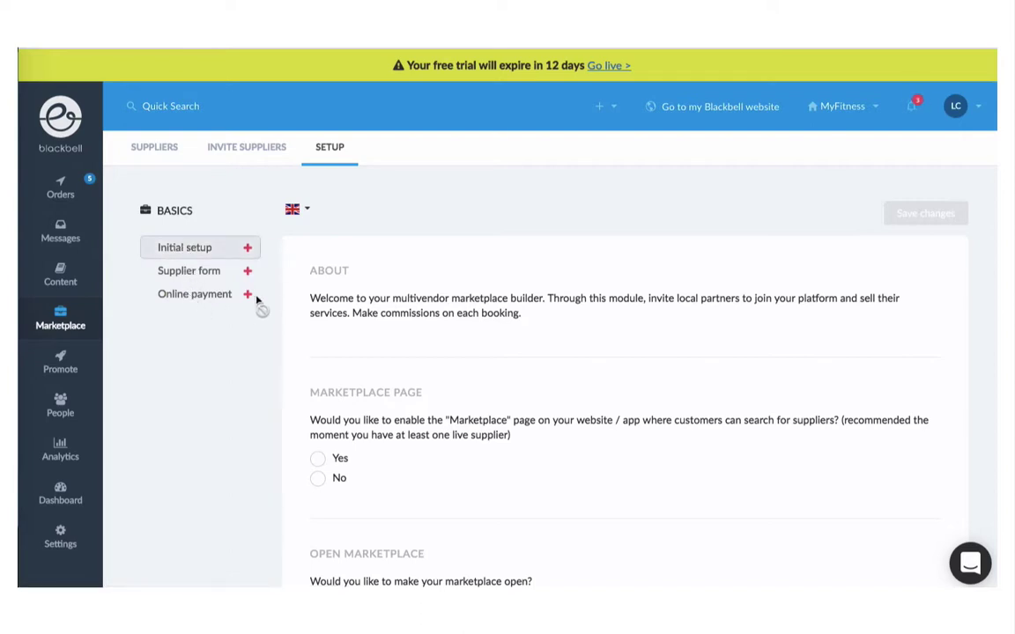
Step: Scroll down the Marketplace Setup page
scroll(520, 308, down, 3)
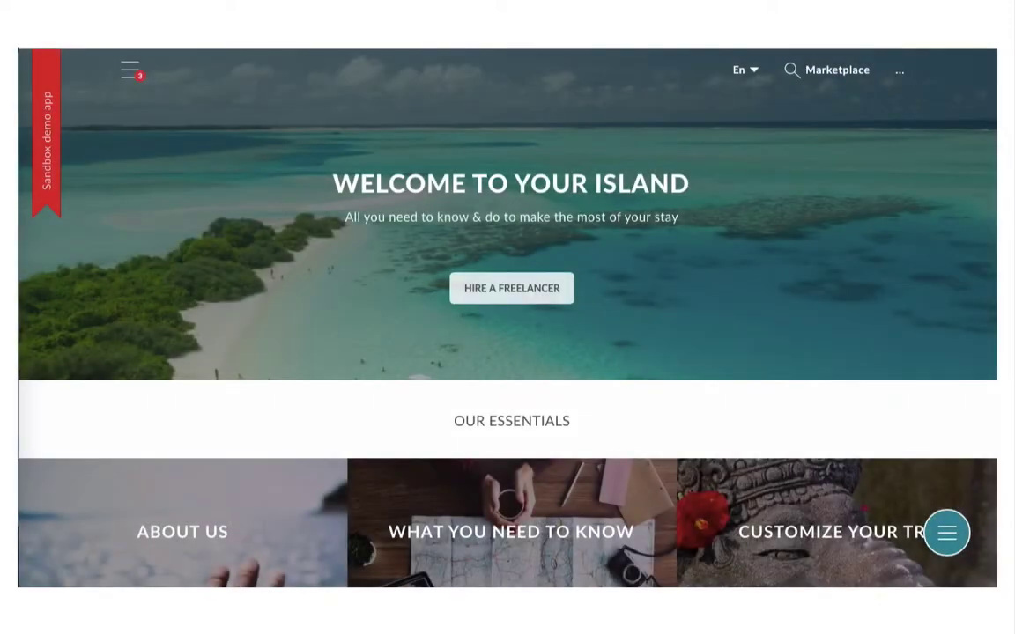
Step: Open the demo app's Marketplace and filter suppliers to Family under Advanced Search
click(832, 70)
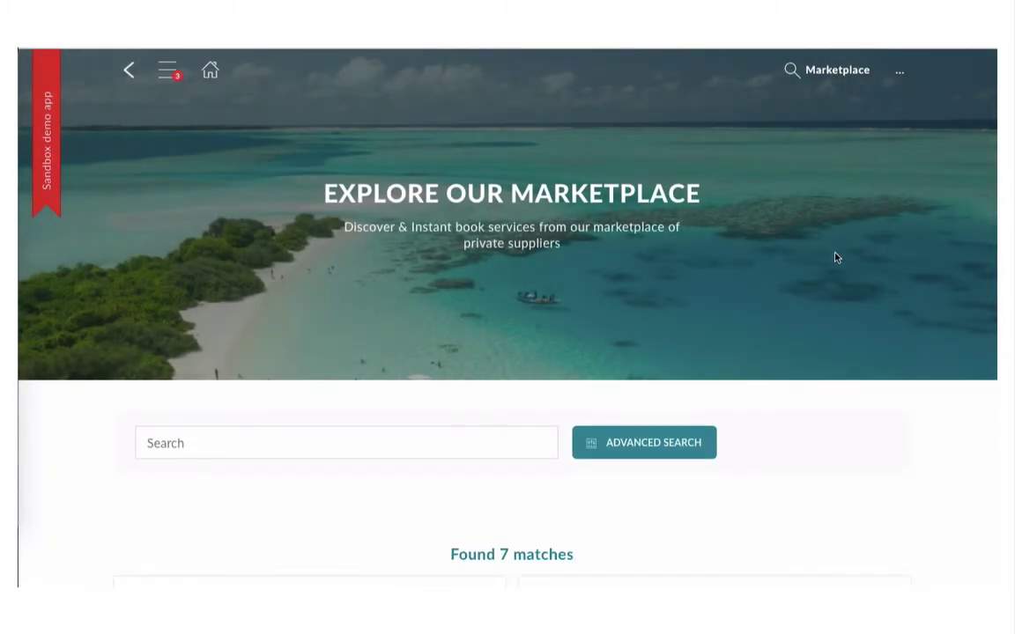
scroll(837, 257, down, 3)
scroll(837, 257, down, 2)
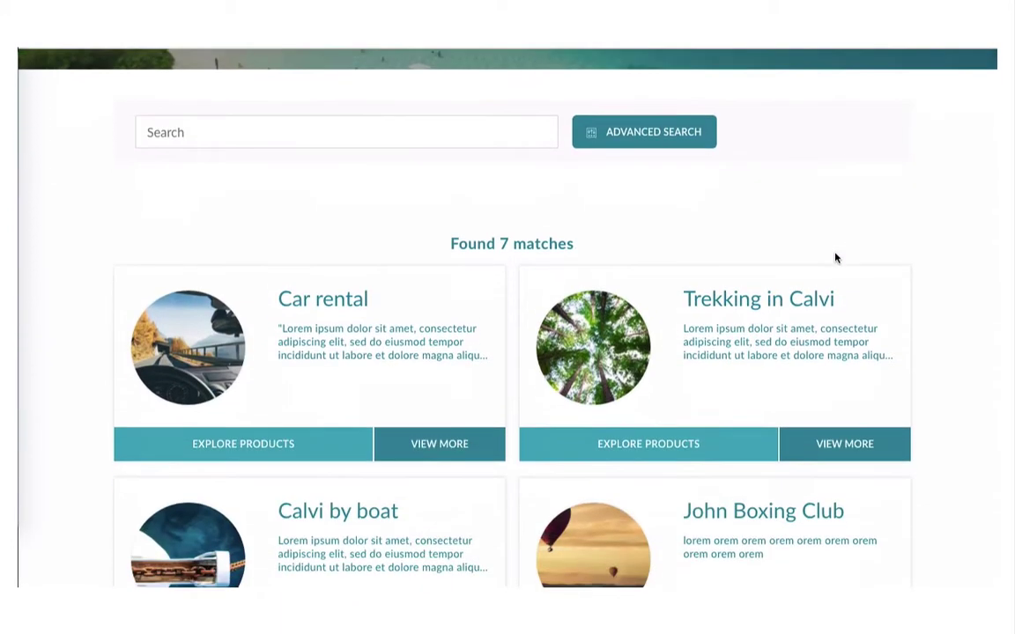
scroll(836, 257, up, 2)
scroll(837, 257, up, 3)
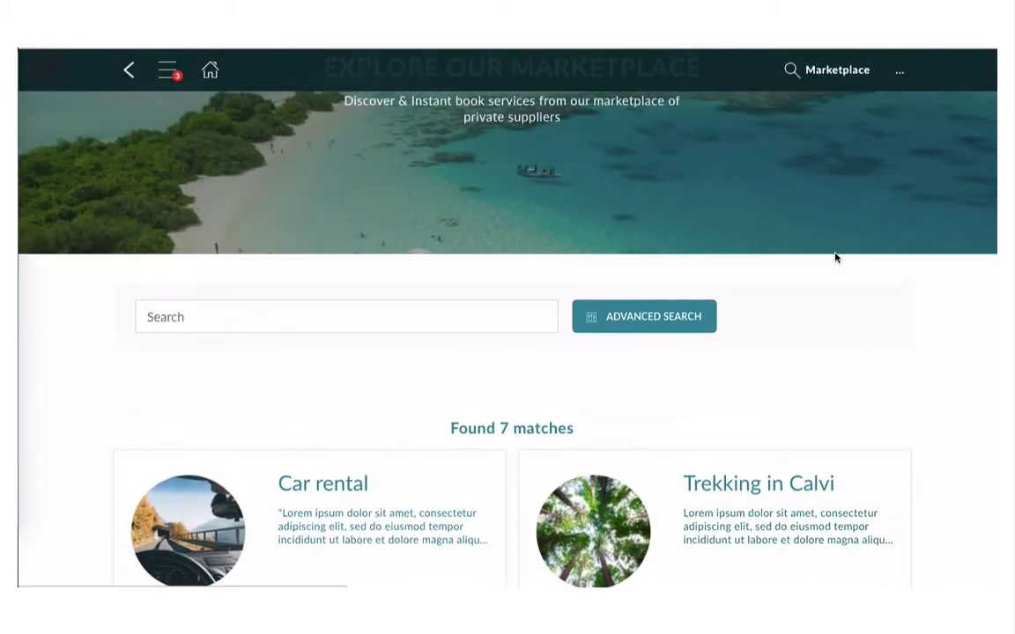
click(687, 418)
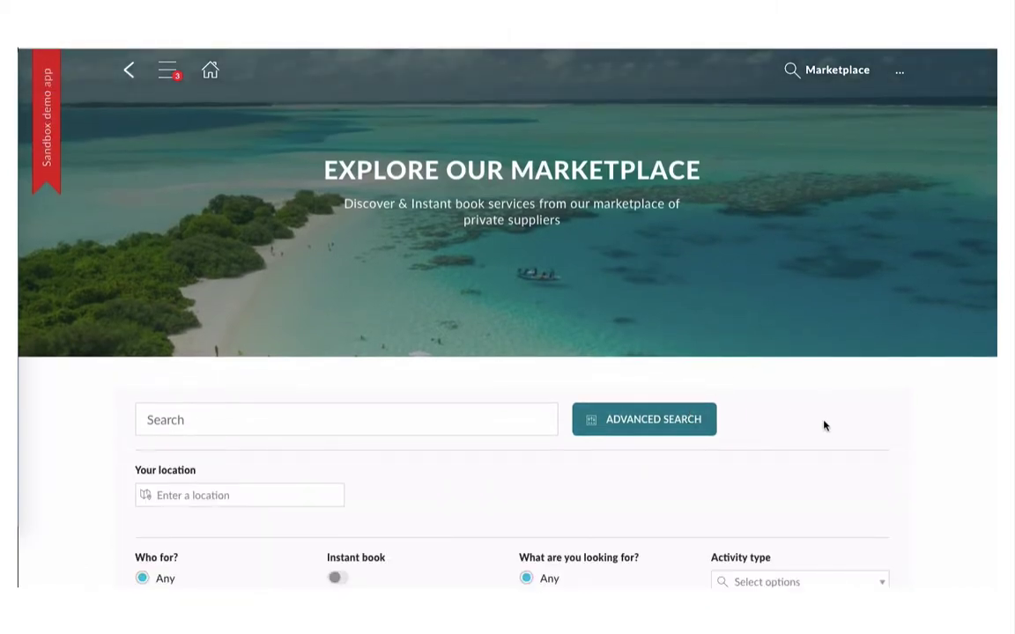
scroll(833, 430, down, 3)
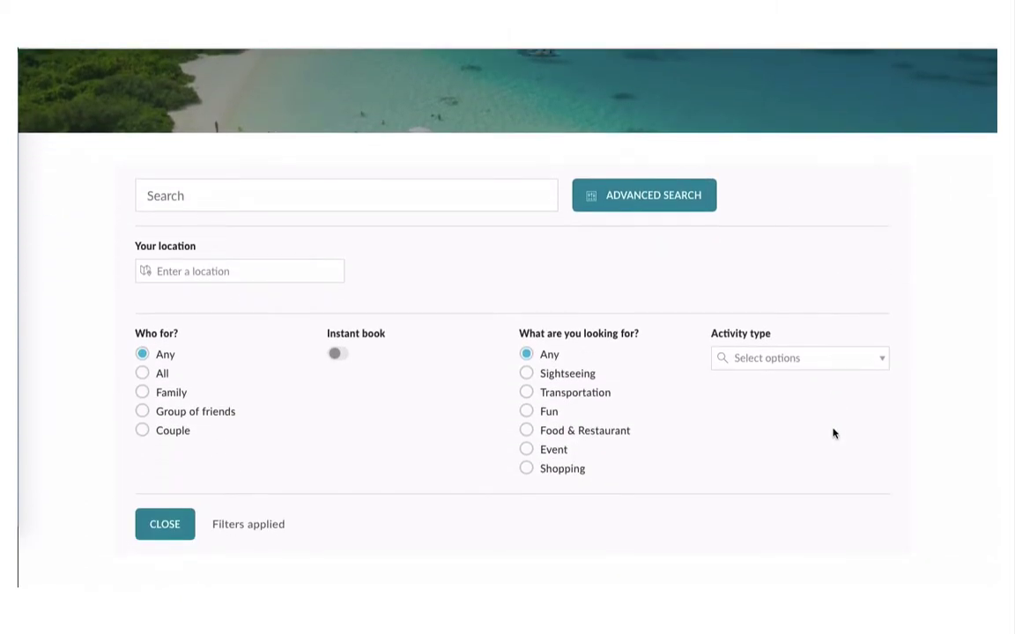
click(184, 399)
scroll(303, 432, down, 3)
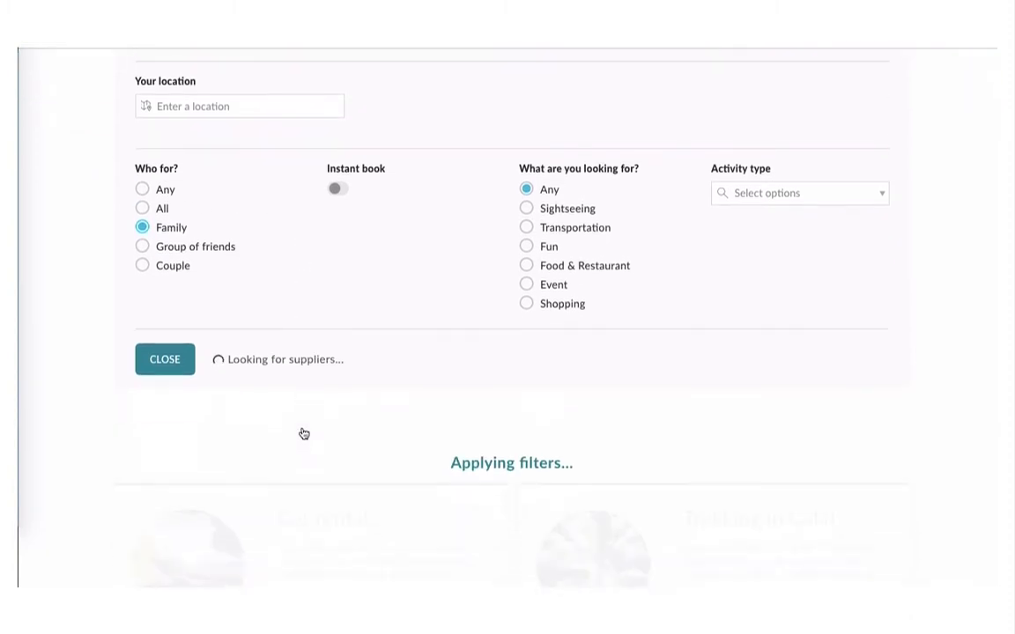
scroll(302, 432, down, 3)
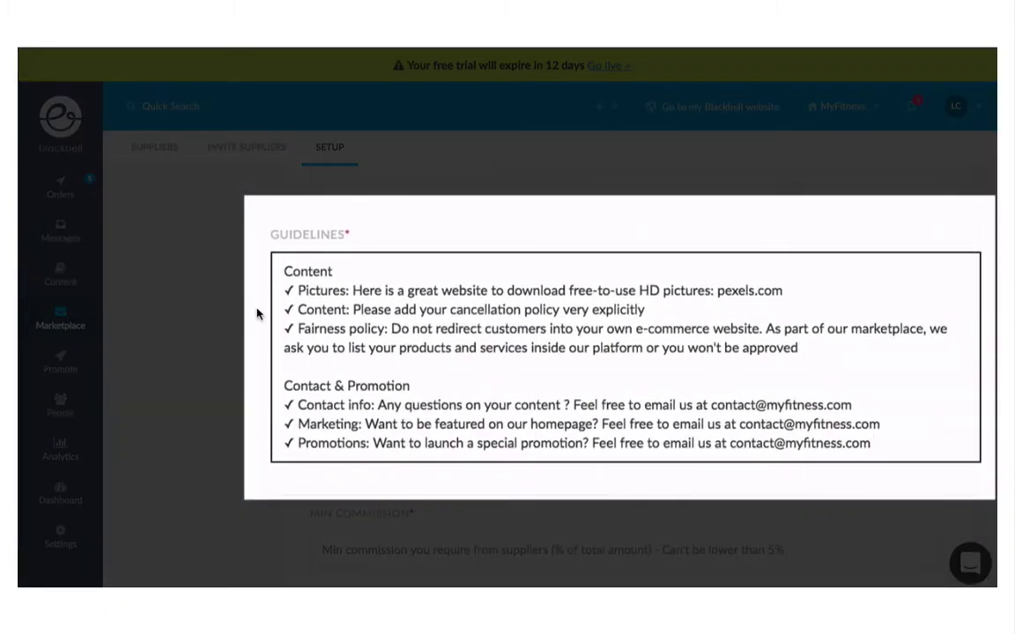
Step: Set the minimum supplier commission to 20 and save the marketplace initial setup
scroll(296, 317, down, 3)
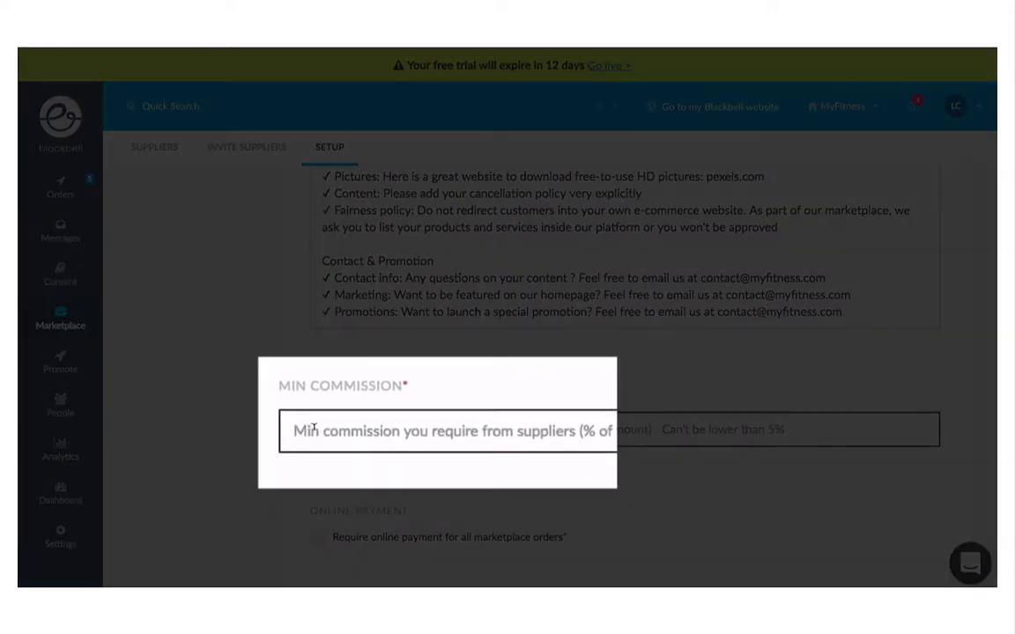
click(313, 429)
text(20)
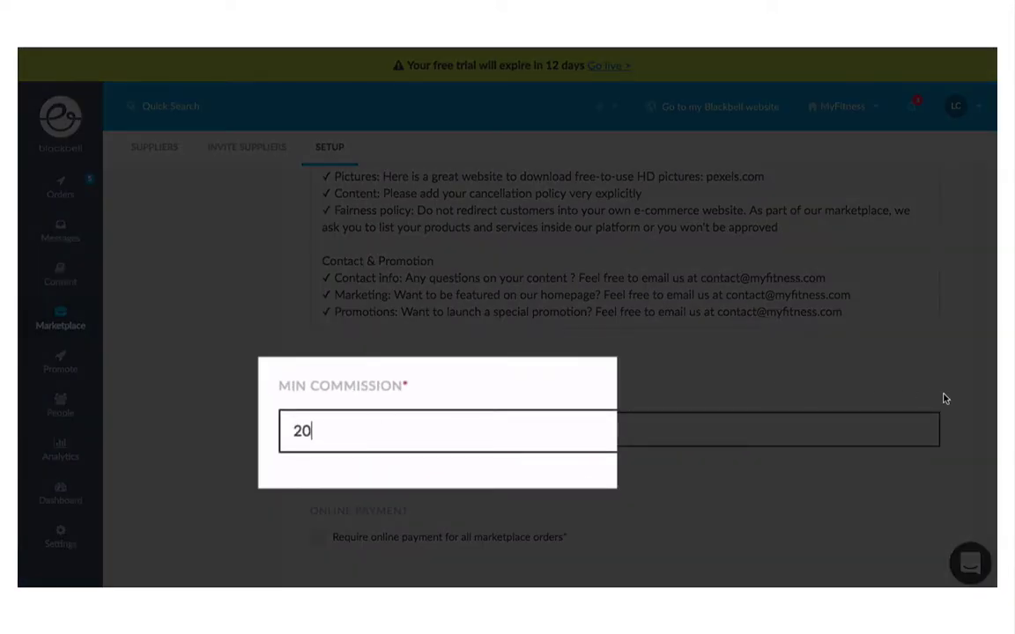
scroll(944, 399, up, 3)
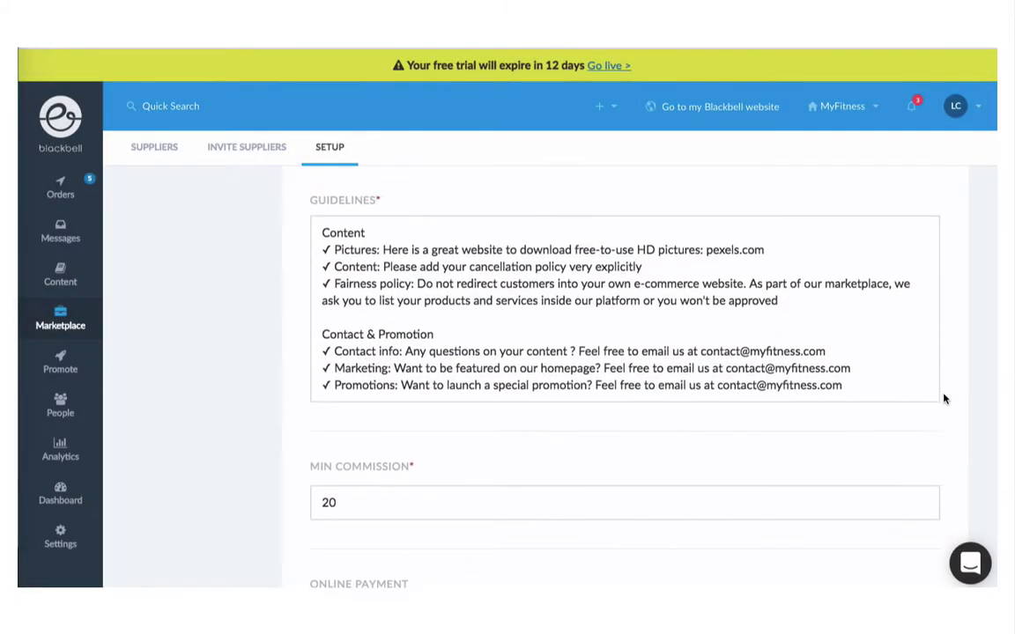
scroll(944, 399, up, 5)
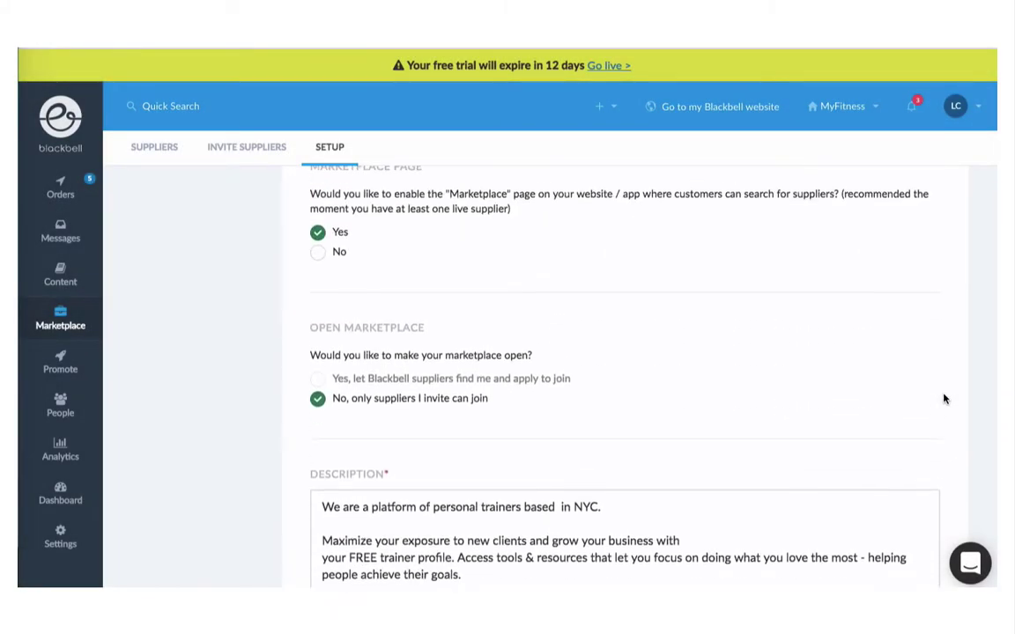
scroll(943, 399, up, 3)
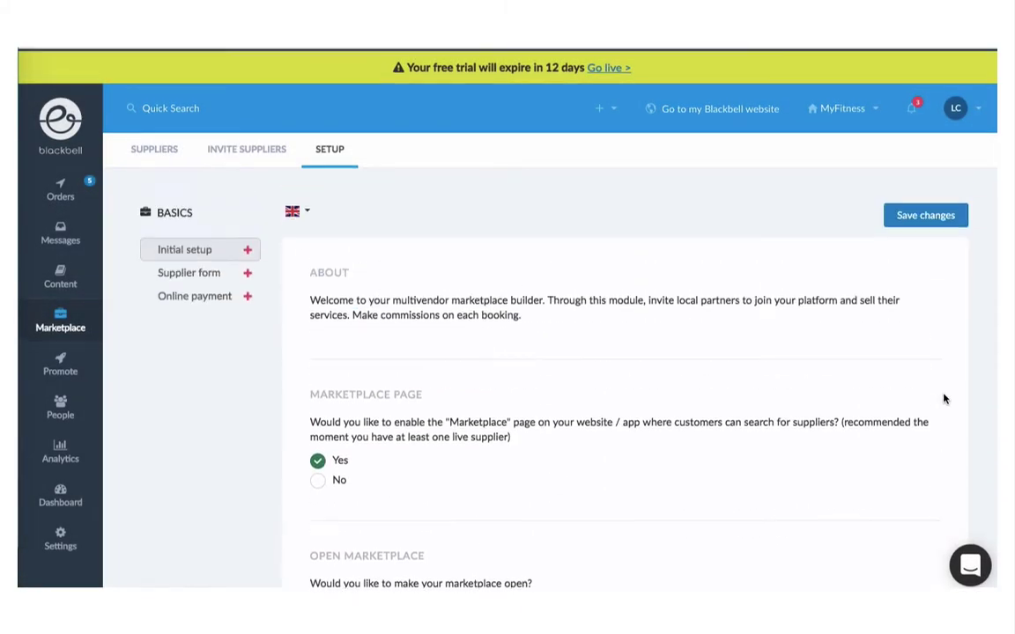
click(921, 212)
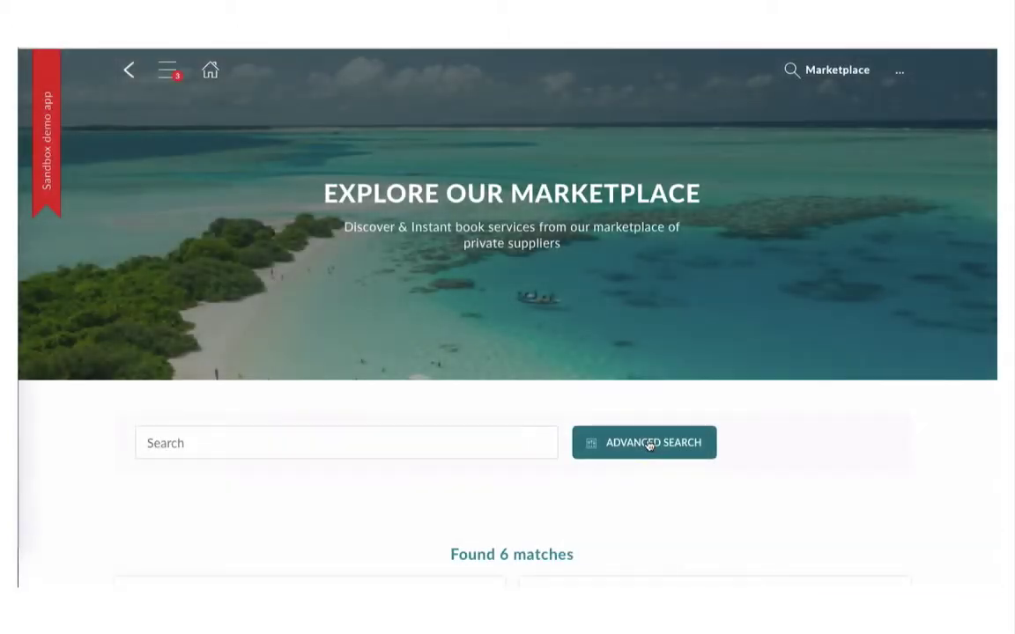
Step: Filter the marketplace to Who for? All, Sightseeing, and the Kid friendly activity type
click(647, 443)
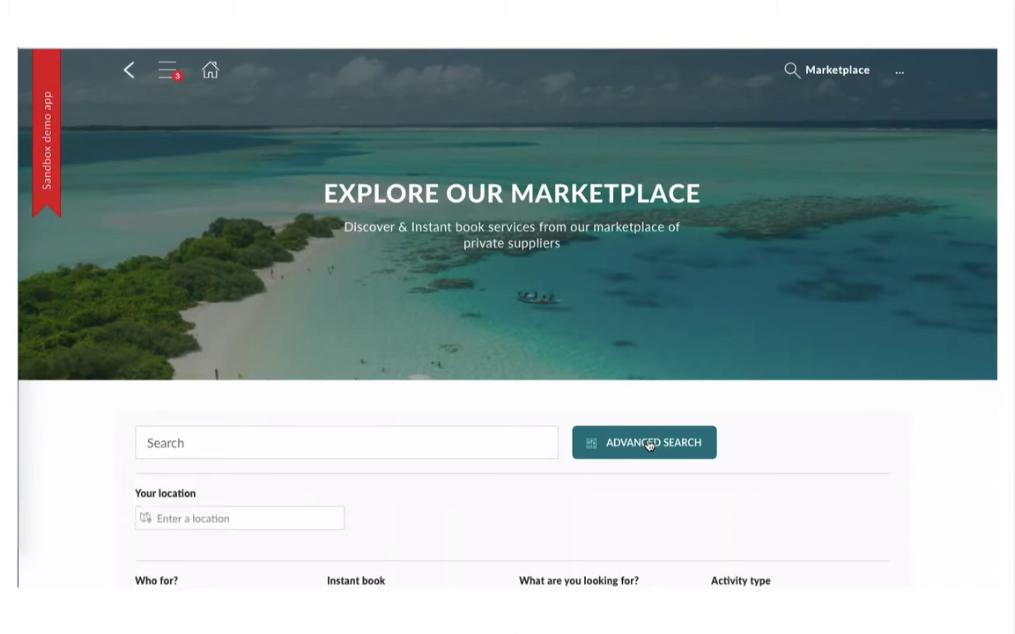
scroll(649, 445, down, 3)
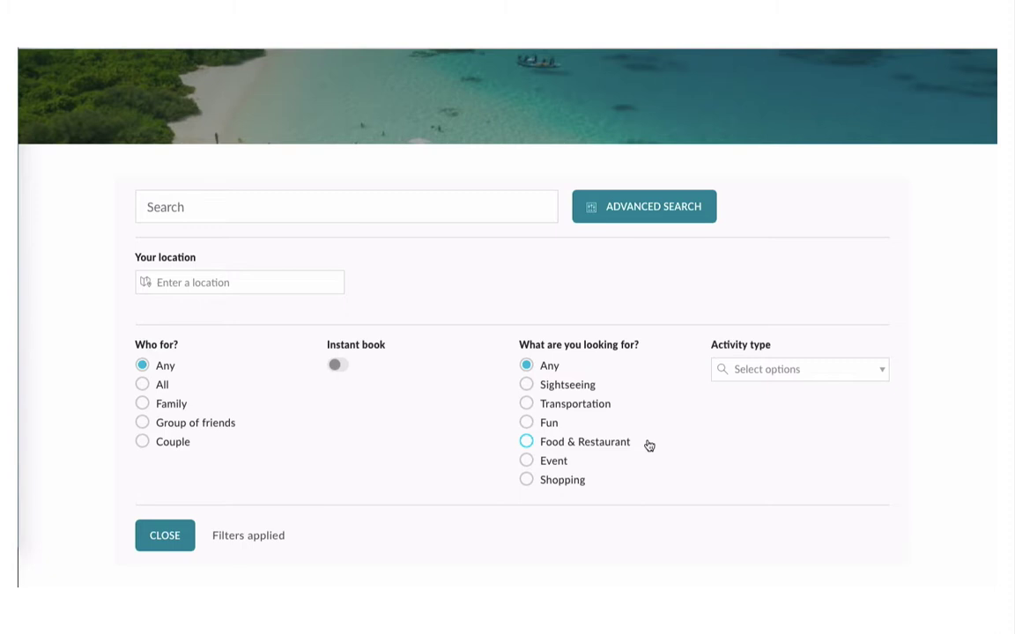
click(141, 386)
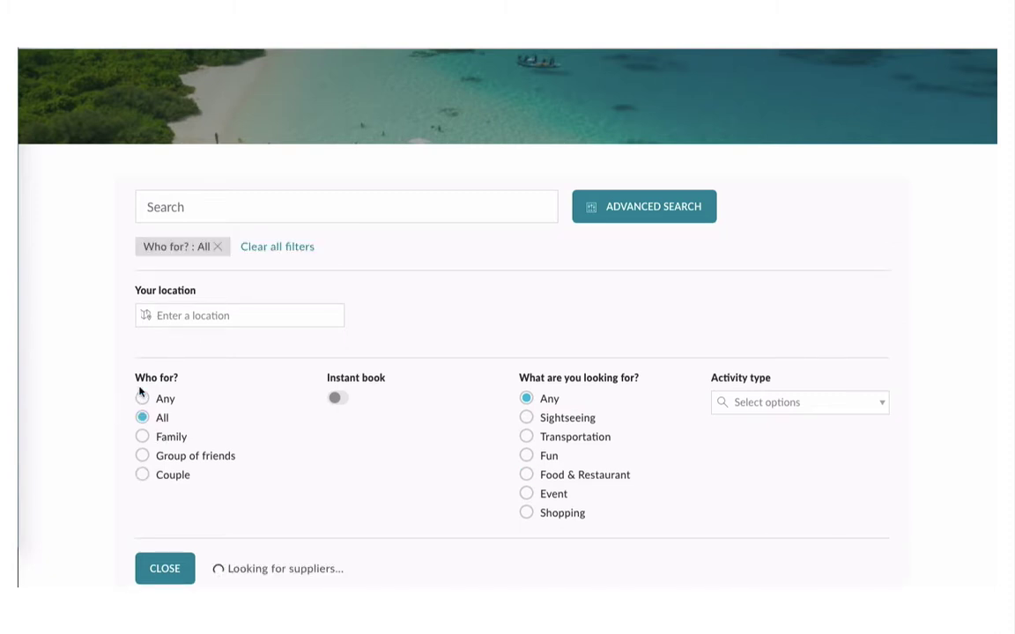
click(552, 421)
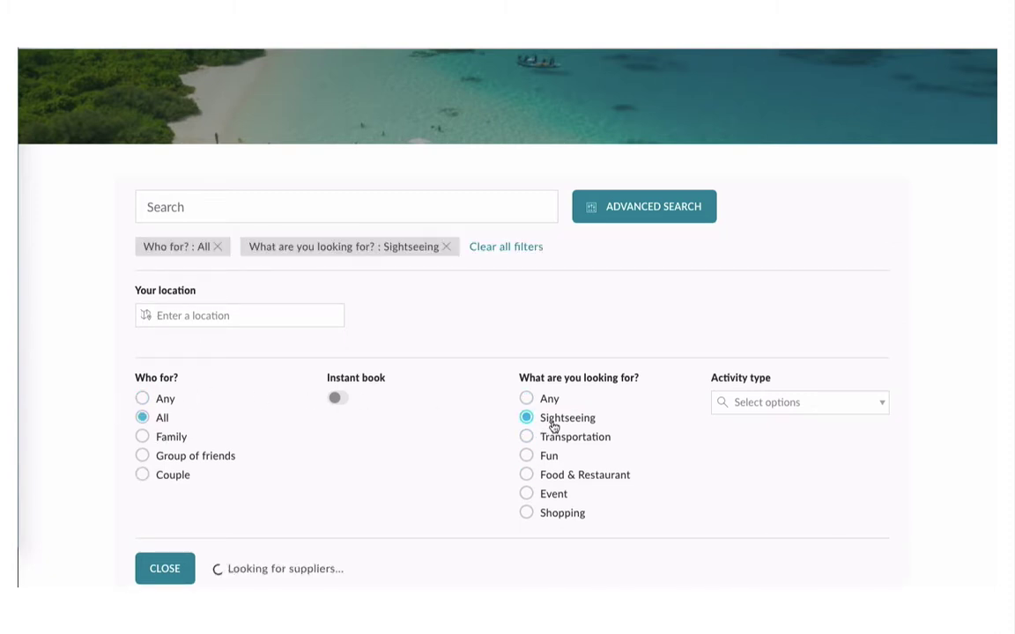
click(757, 401)
scroll(771, 499, down, 1)
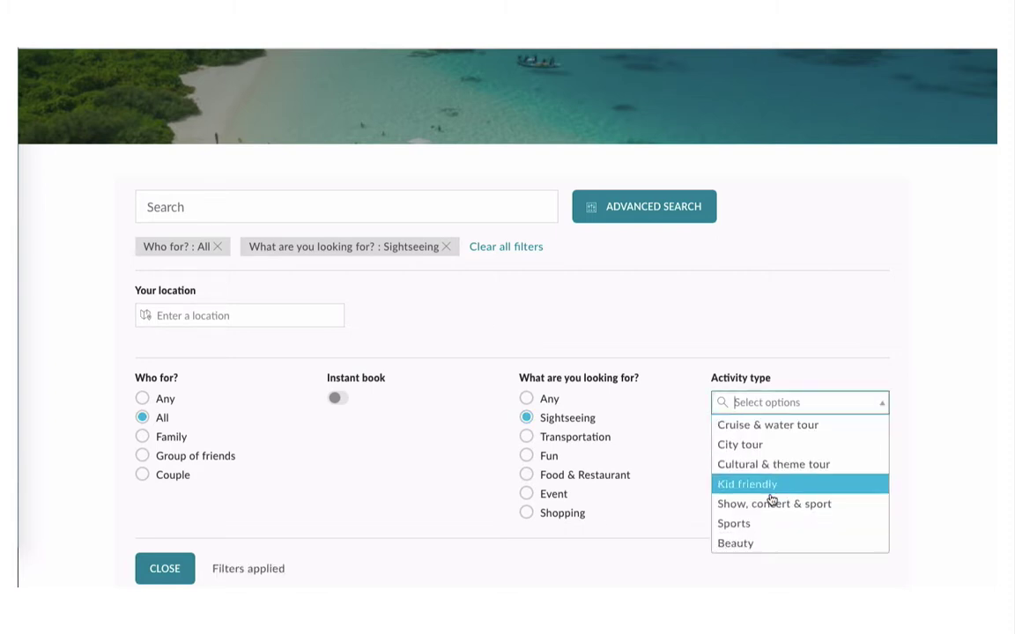
click(771, 484)
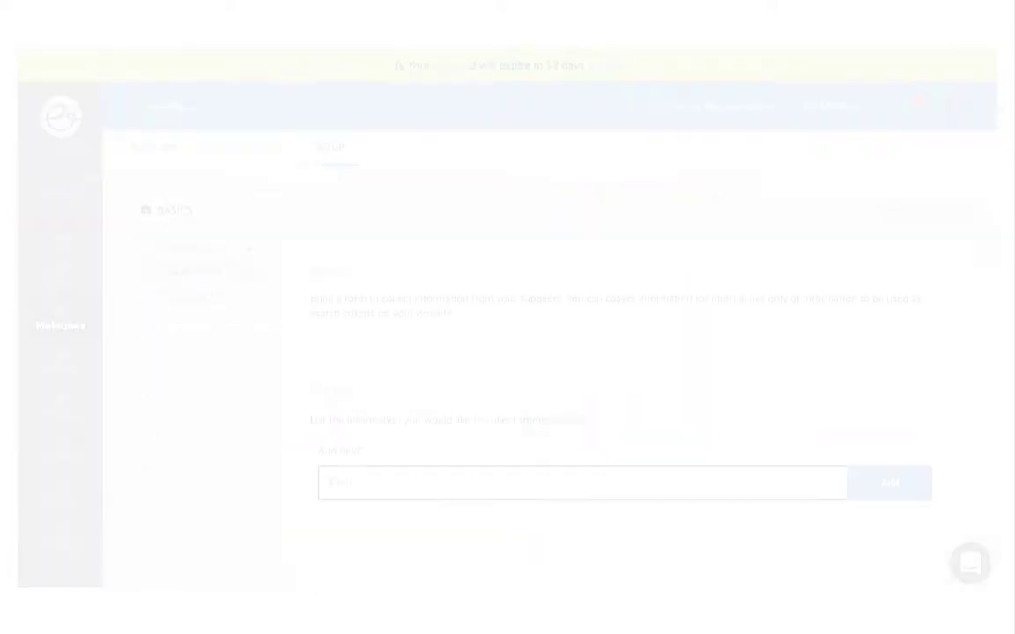
Step: Add a Sports type options-list field to the supplier form with first option Running
text(Sports type)
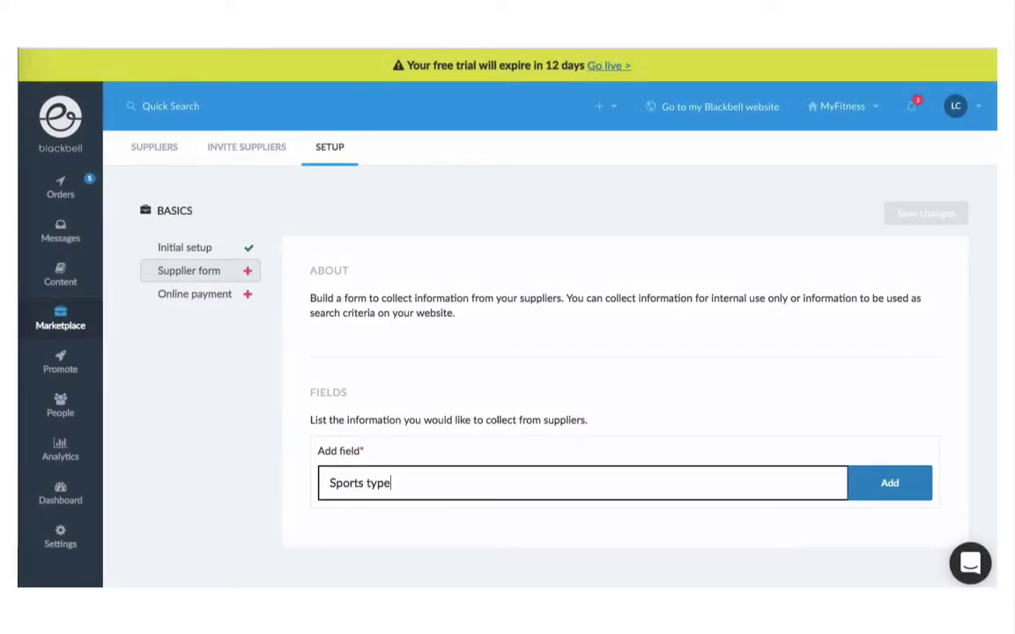
click(881, 493)
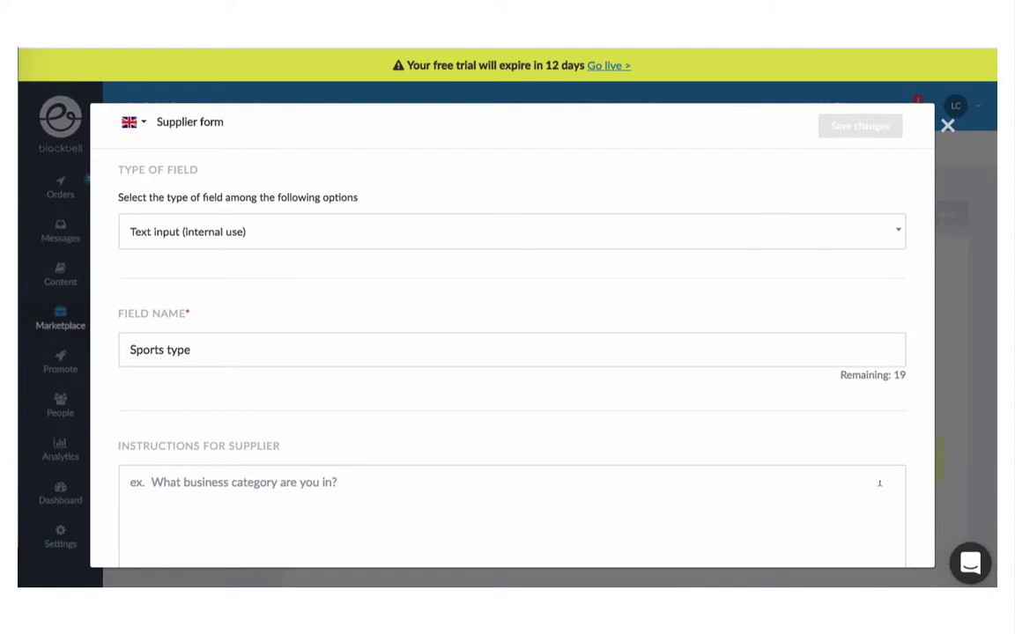
click(245, 230)
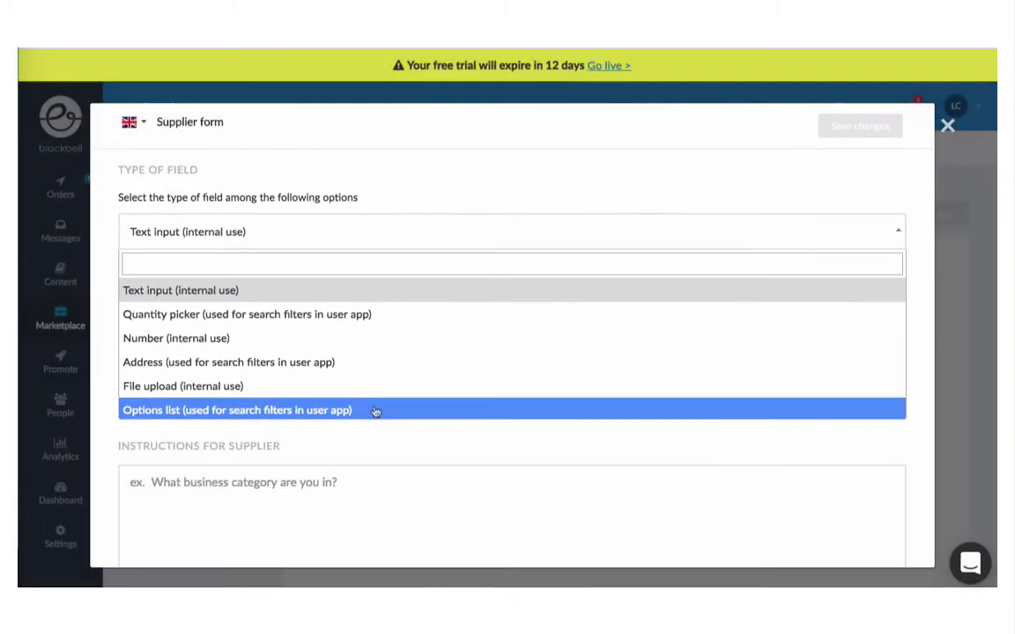
click(373, 410)
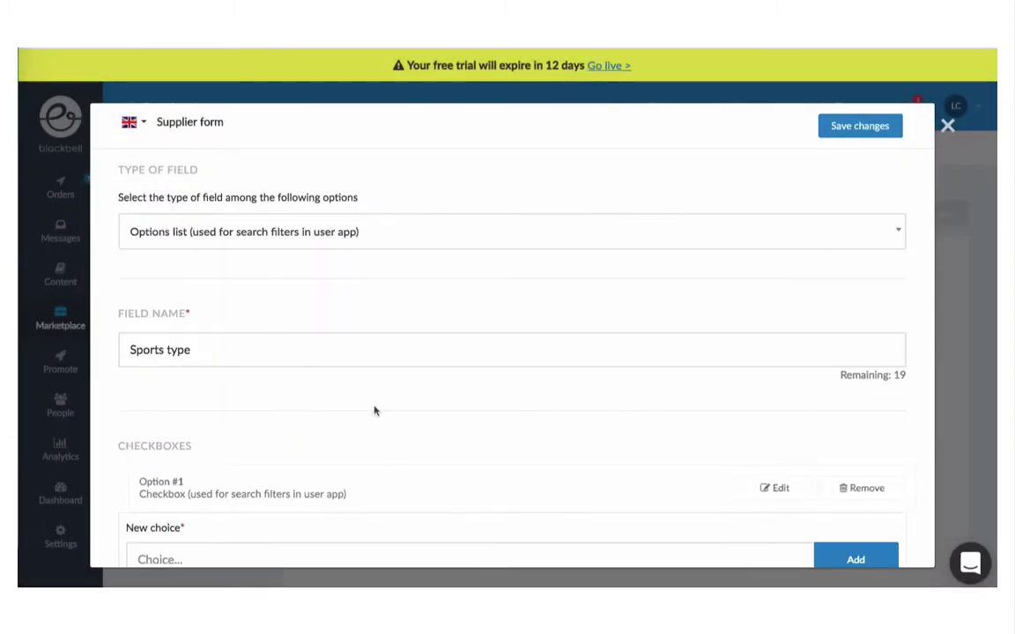
scroll(373, 407, down, 2)
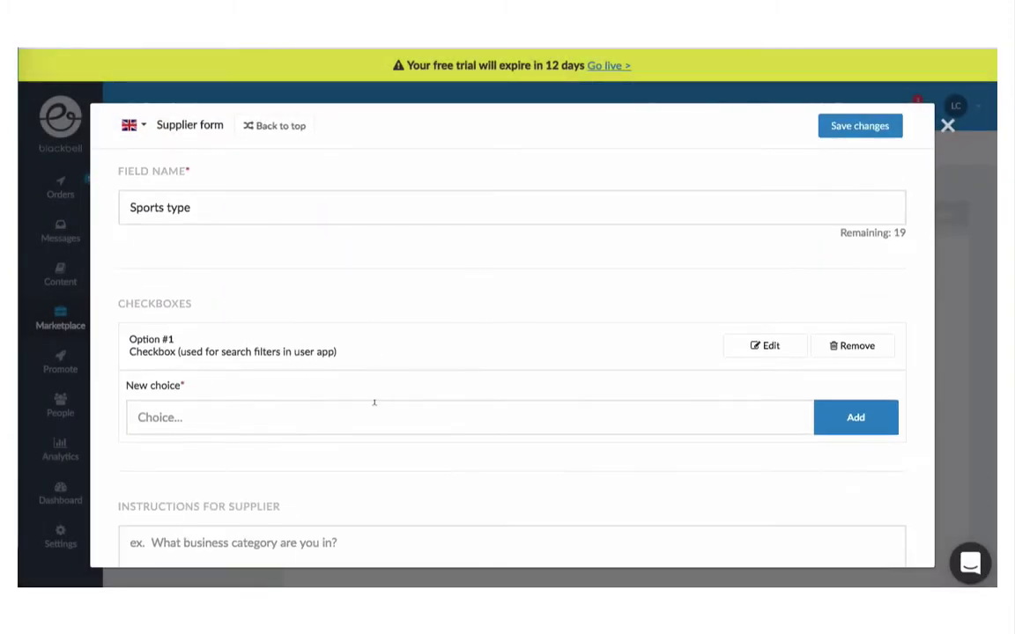
click(749, 342)
triple_click(203, 412)
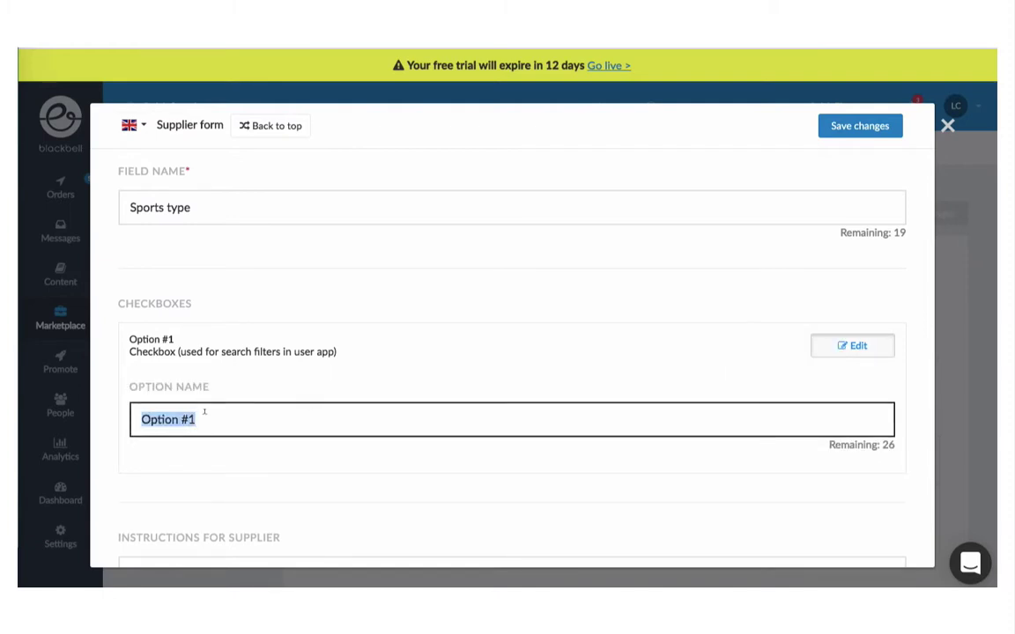
text(Runn)
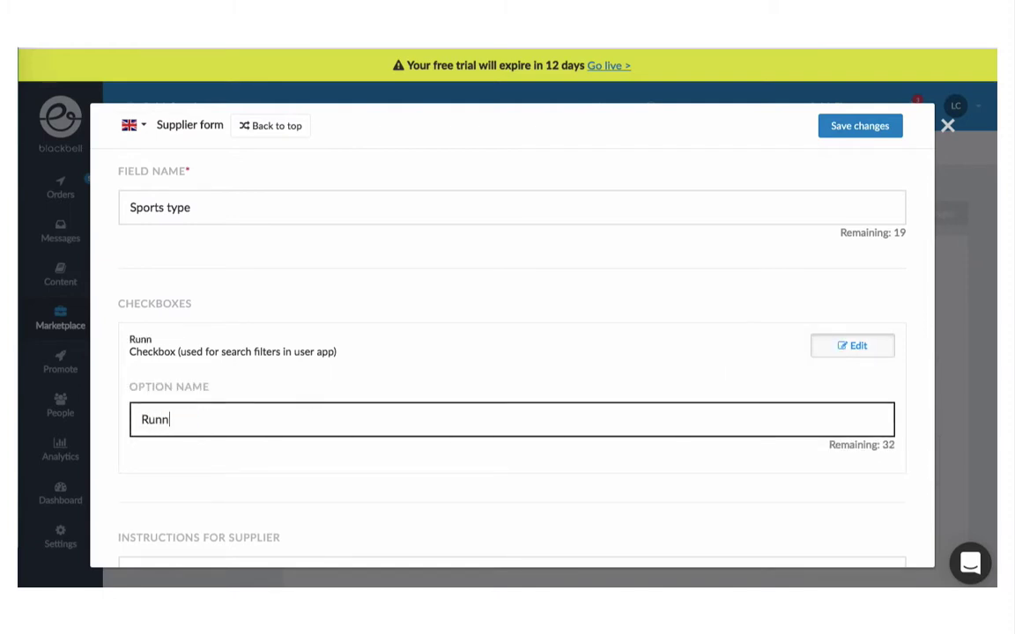
text(ing)
click(817, 347)
Step: Add choices Body Shape, Boxing, Golf and Yoga & Pilate, then save the field
click(496, 407)
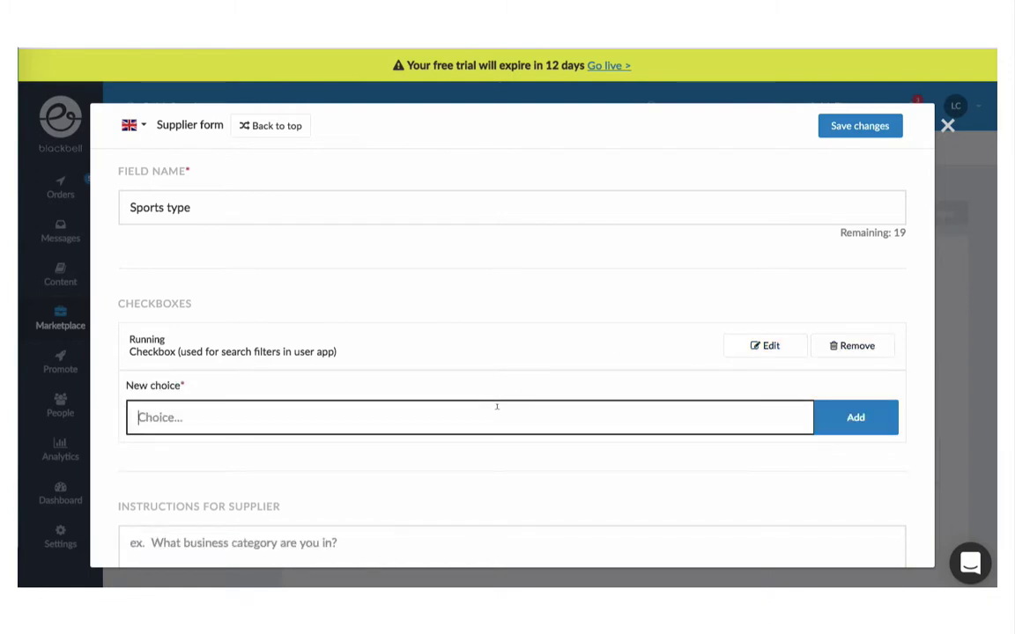
text(Body Shape)
key(Return)
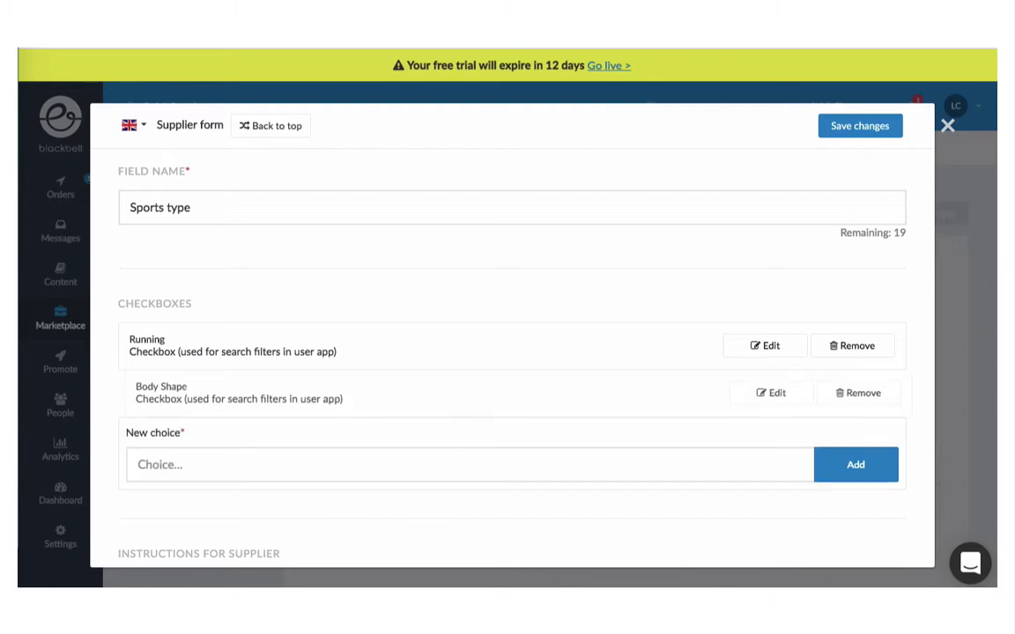
click(476, 457)
text(Boxing)
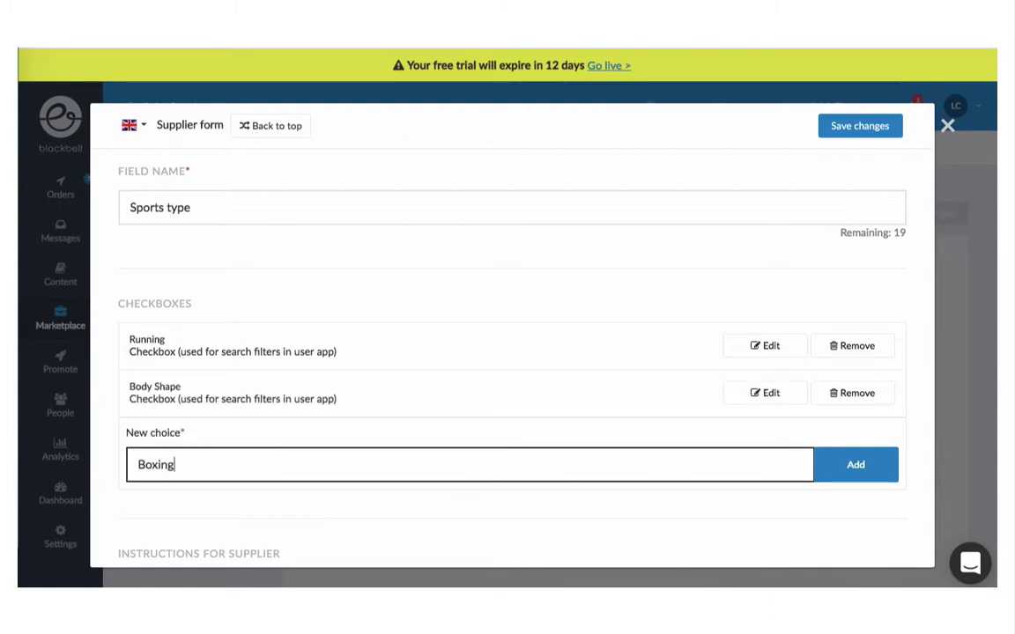
key(Return)
click(438, 502)
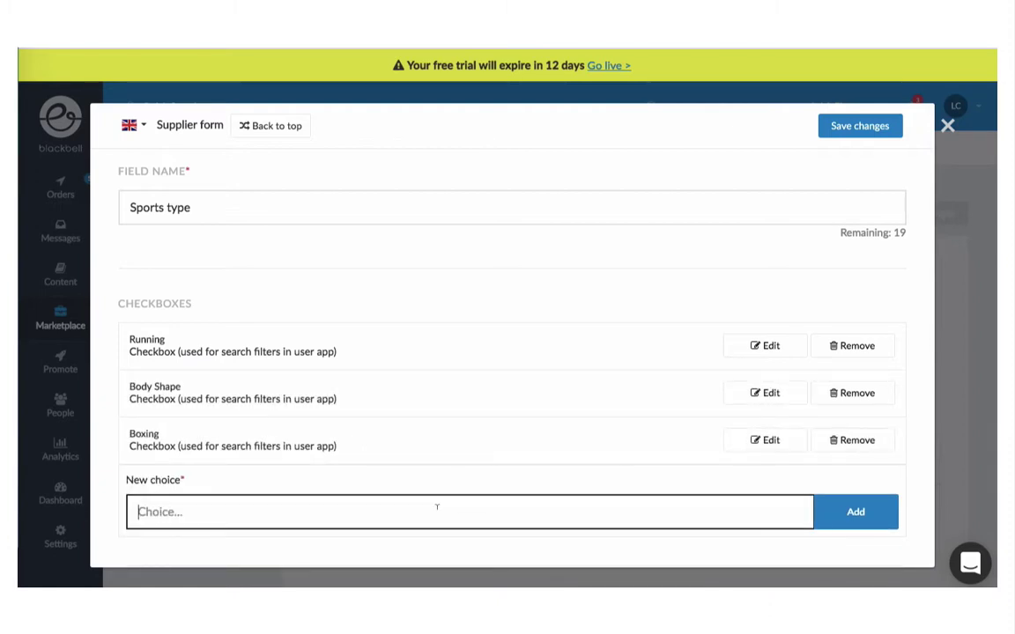
text(Golf)
key(Return)
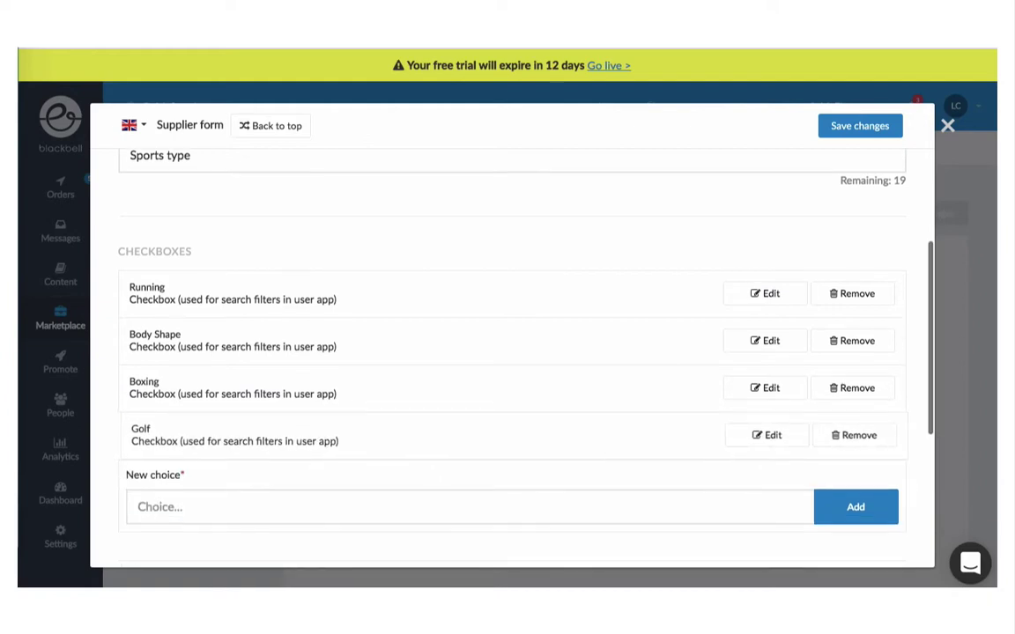
click(399, 510)
text(Yoga & Pilate)
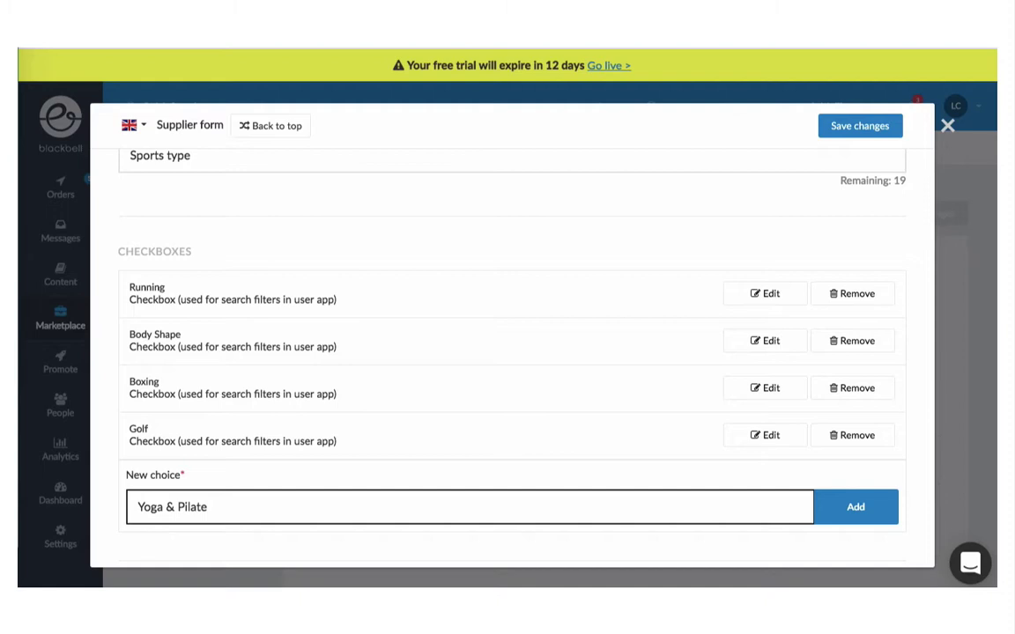
key(Return)
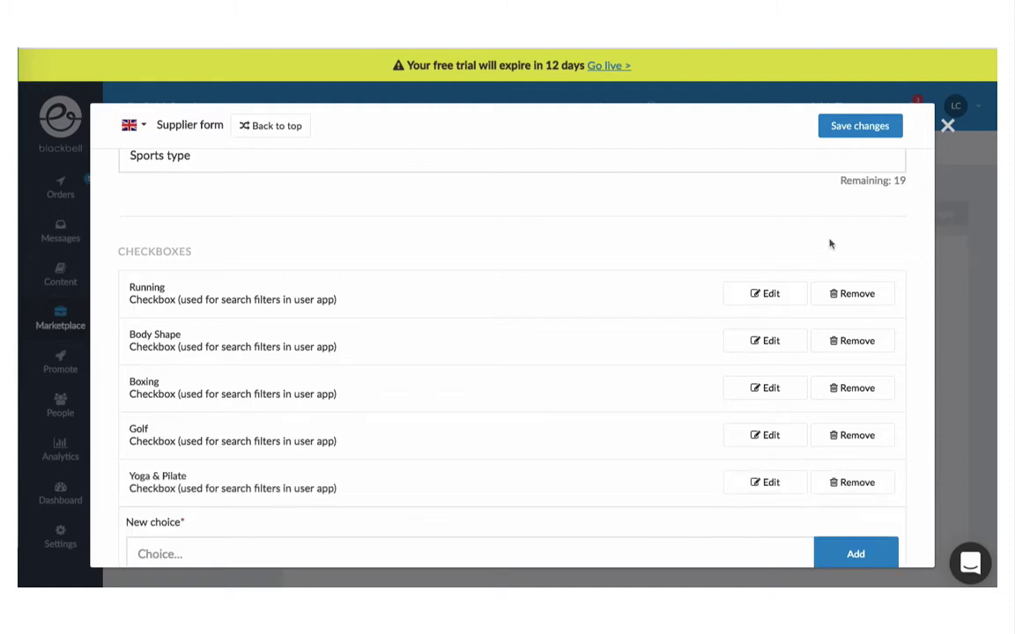
click(856, 132)
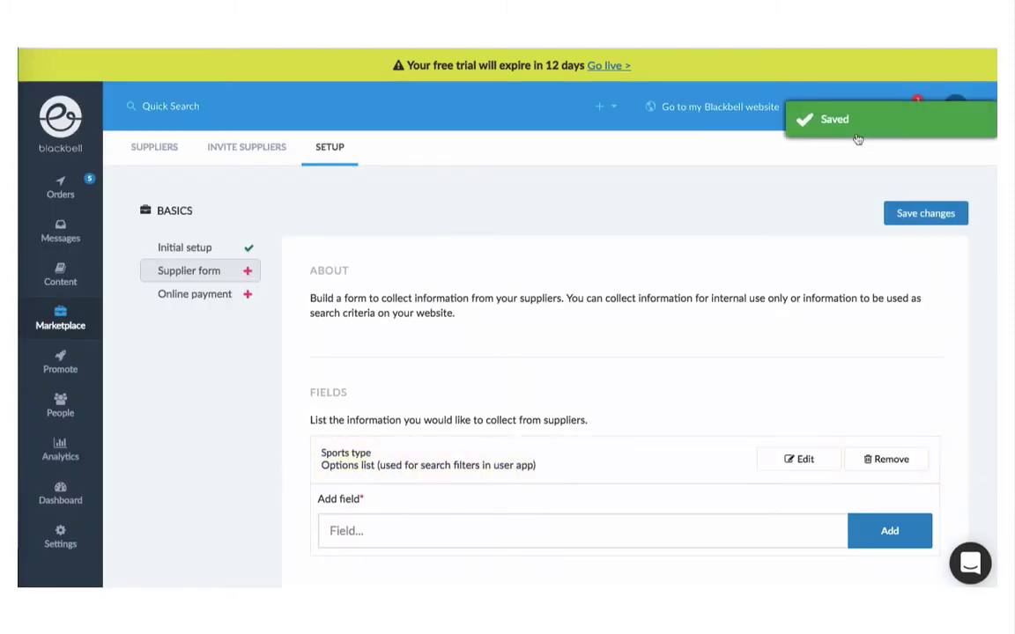
Step: Add an Experience options-list field to the supplier form with first option < 2y
click(468, 523)
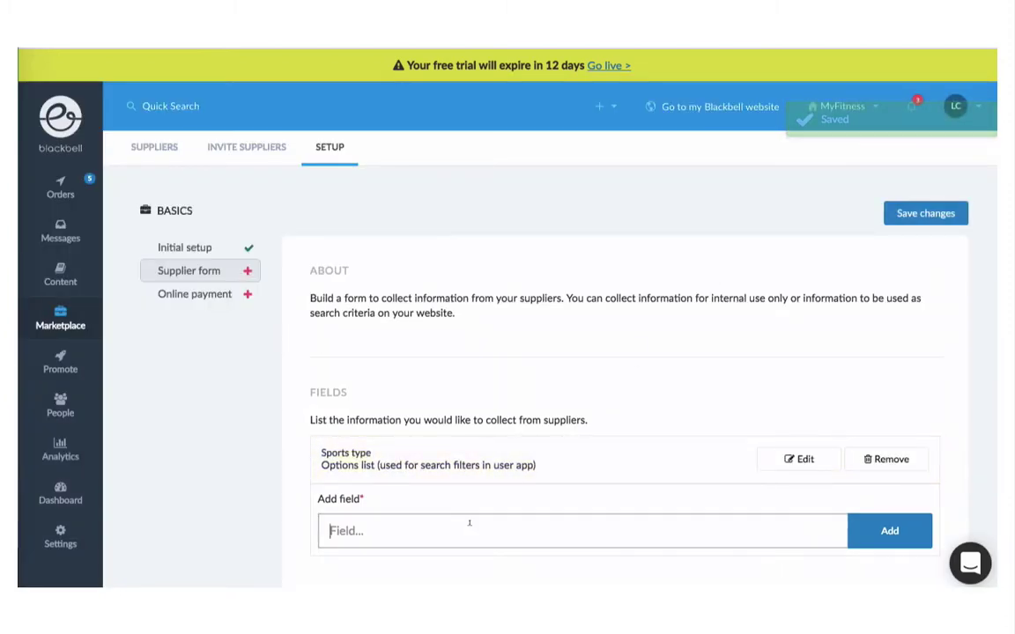
text(Experience)
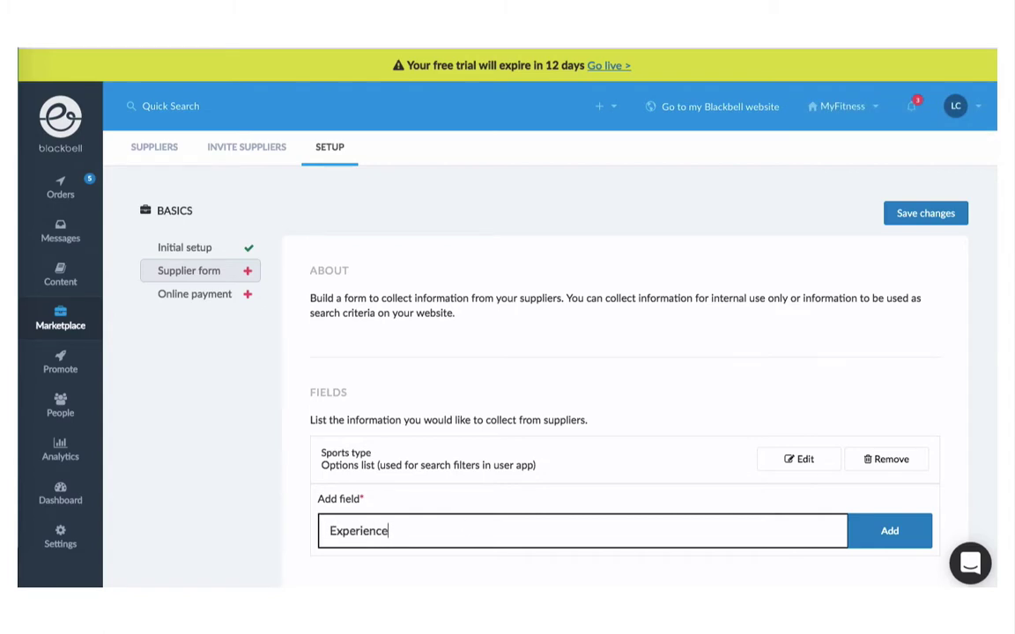
key(Return)
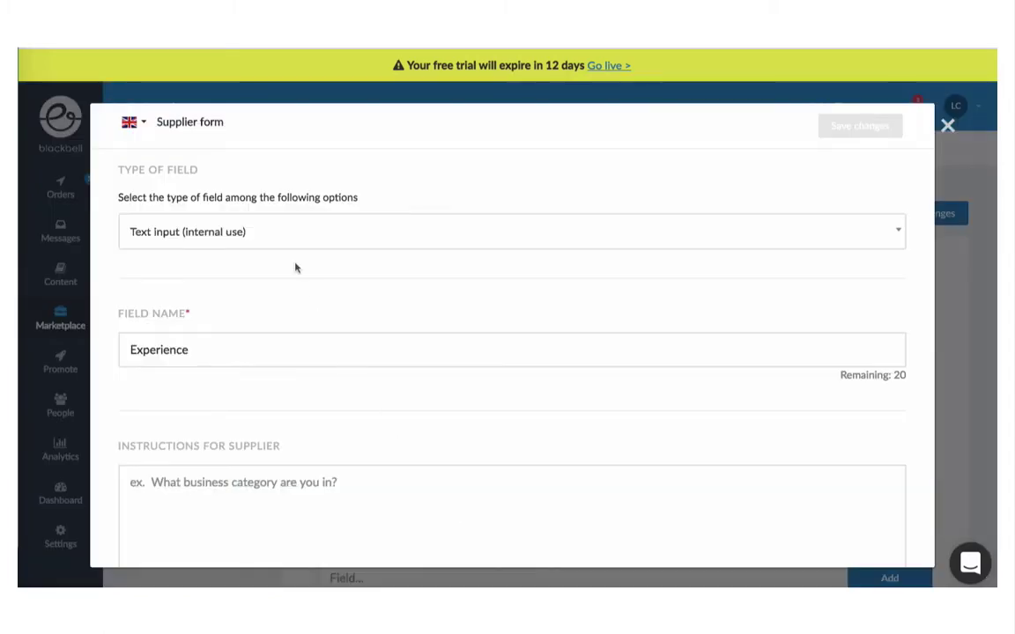
click(268, 242)
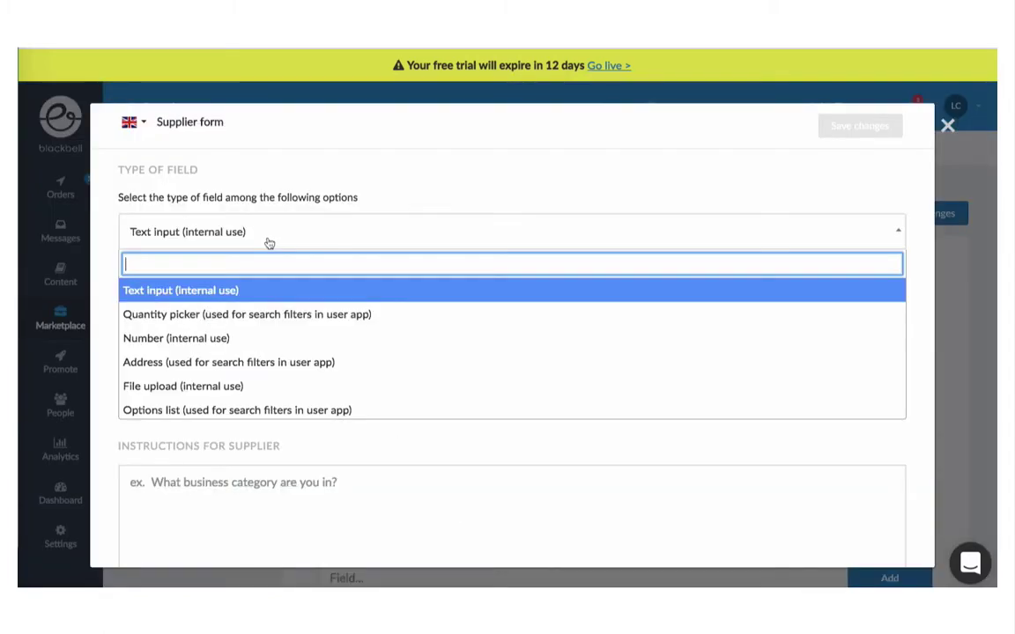
click(257, 409)
scroll(258, 403, down, 2)
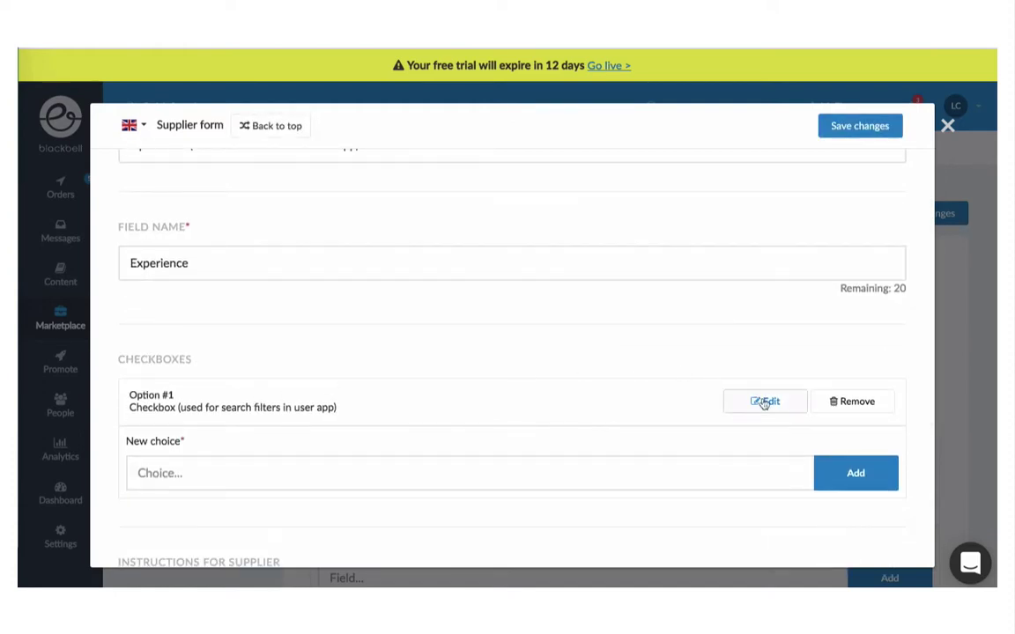
click(764, 403)
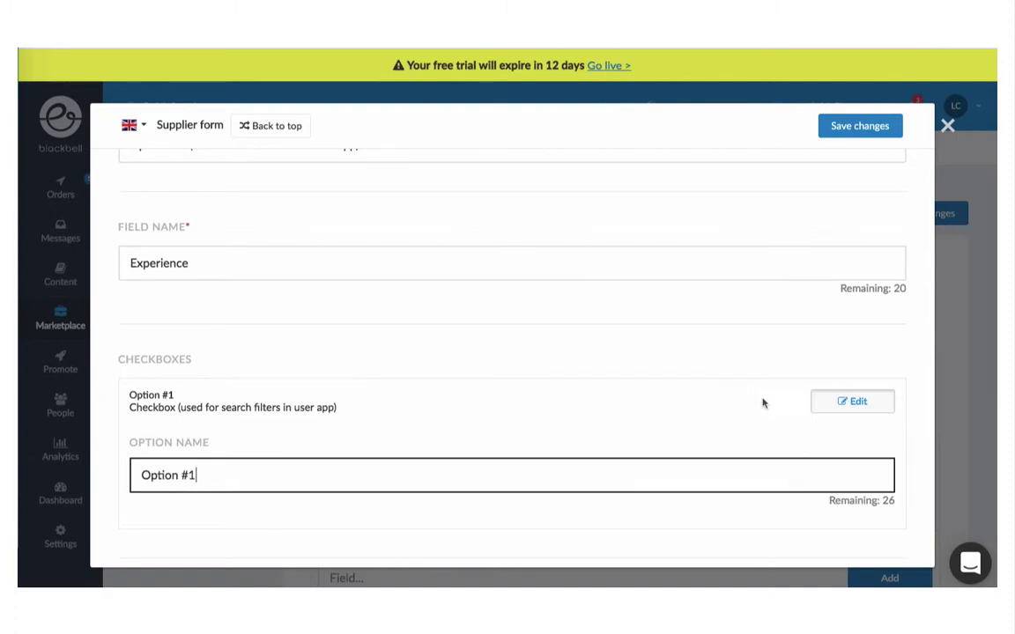
triple_click(236, 475)
text(< )
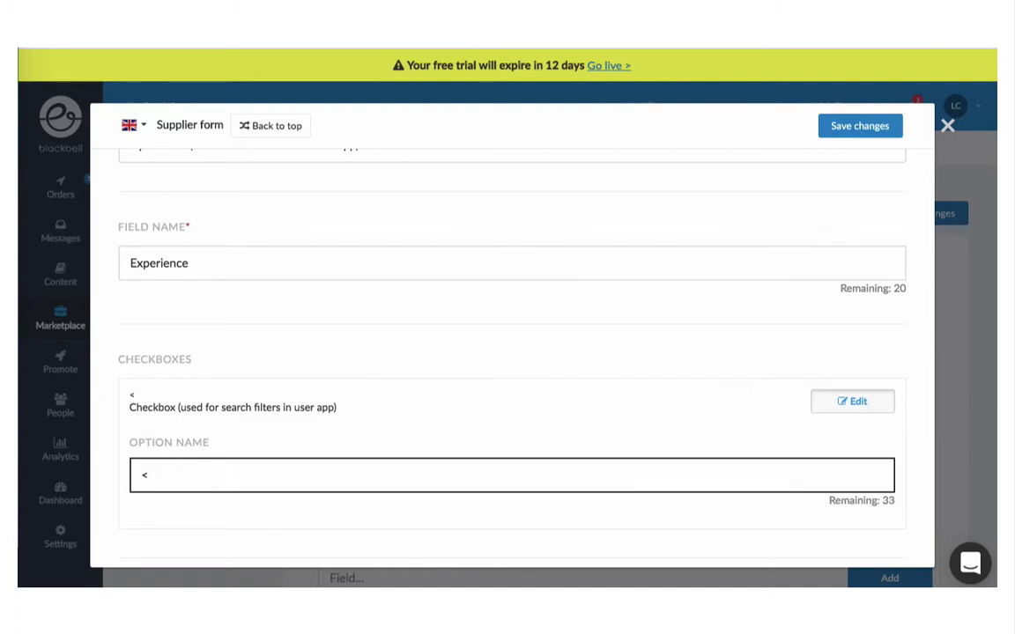
text(2y)
click(819, 406)
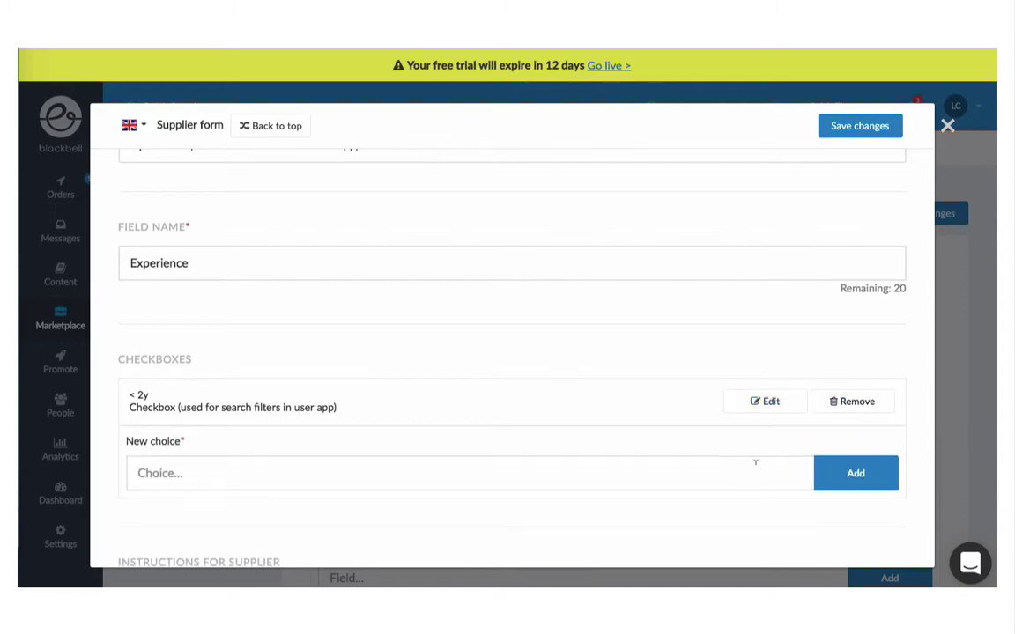
Step: Add choices Between 2y and 4y and > 4y, then save the Experience field
click(720, 469)
text(Betw)
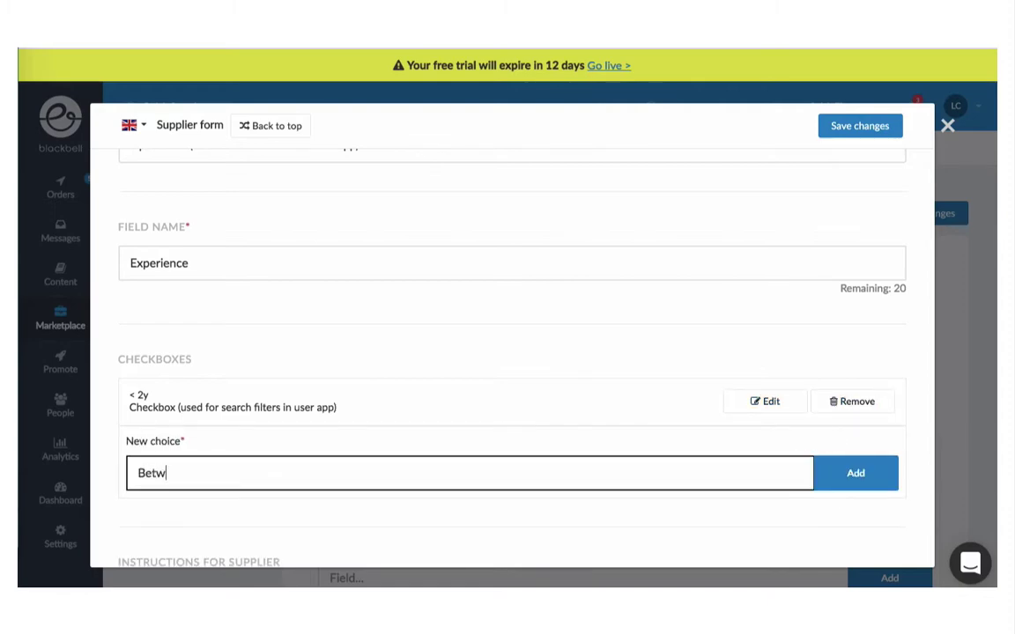
text(een 2y and 4y)
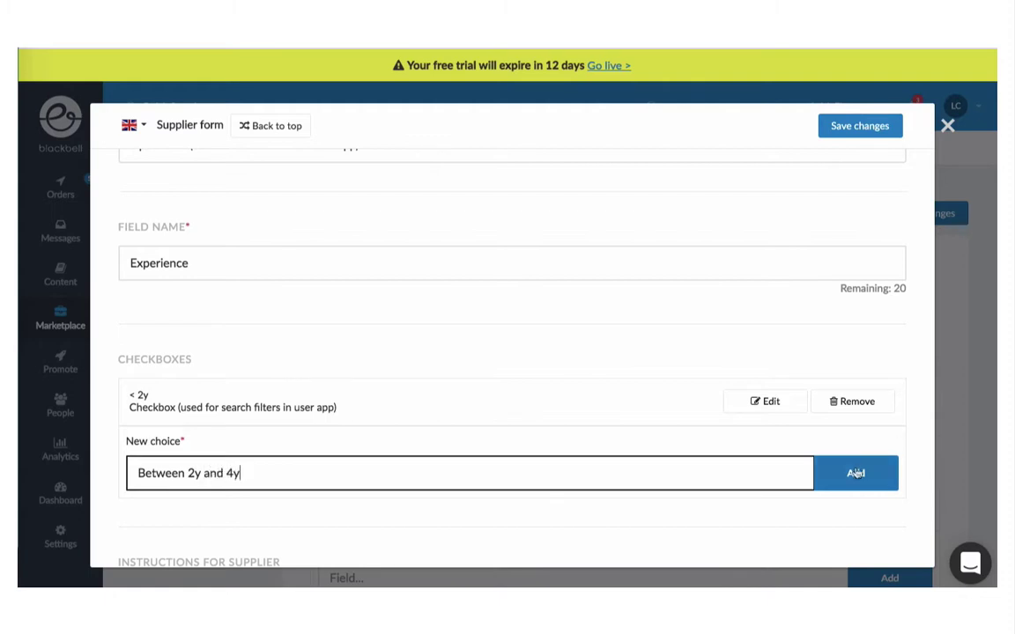
click(855, 473)
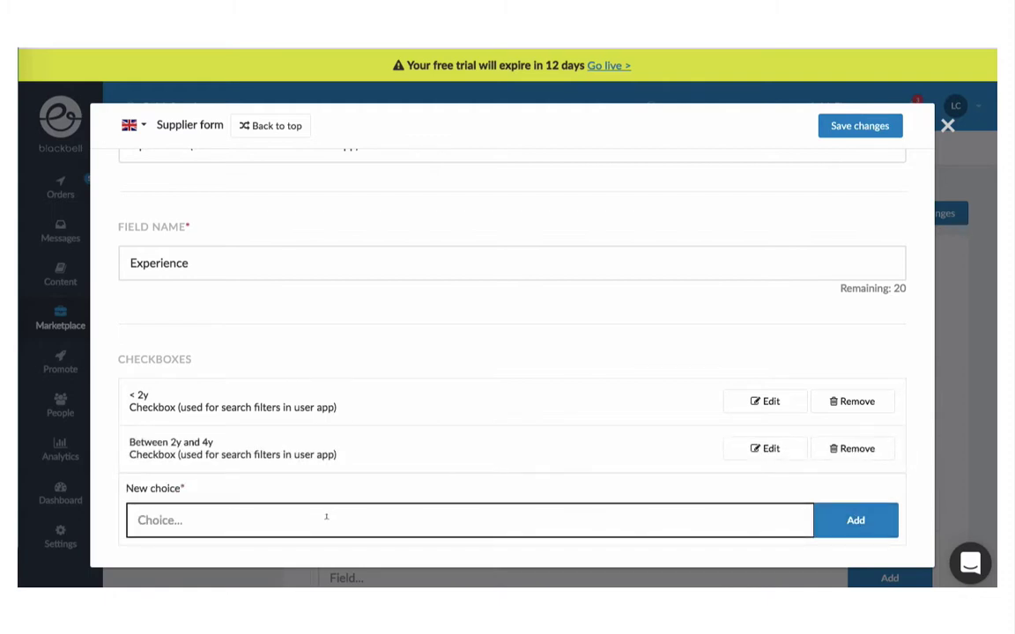
text(> 4y)
click(840, 522)
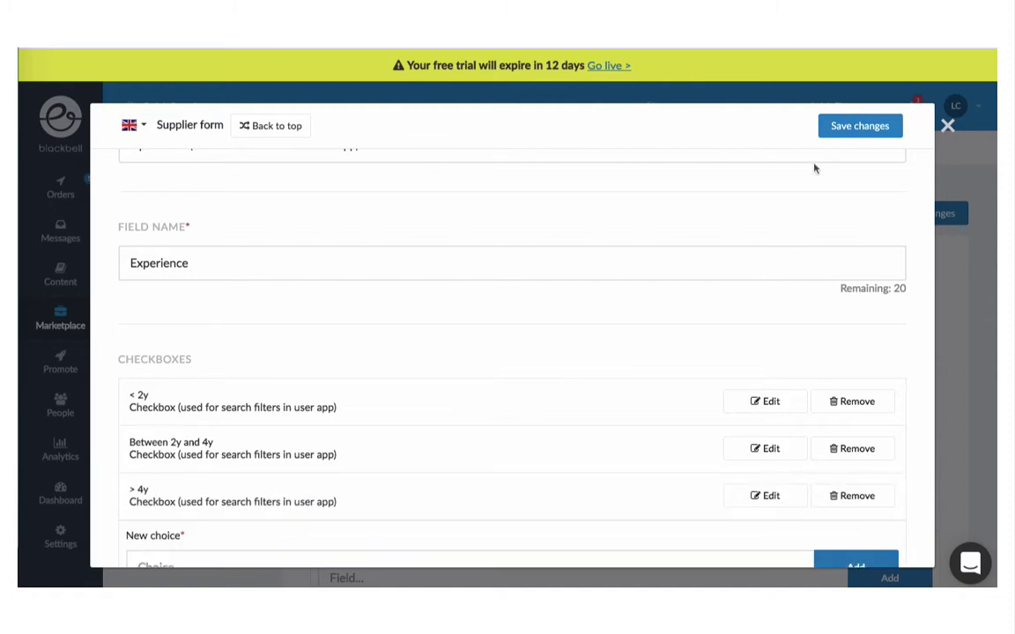
click(842, 127)
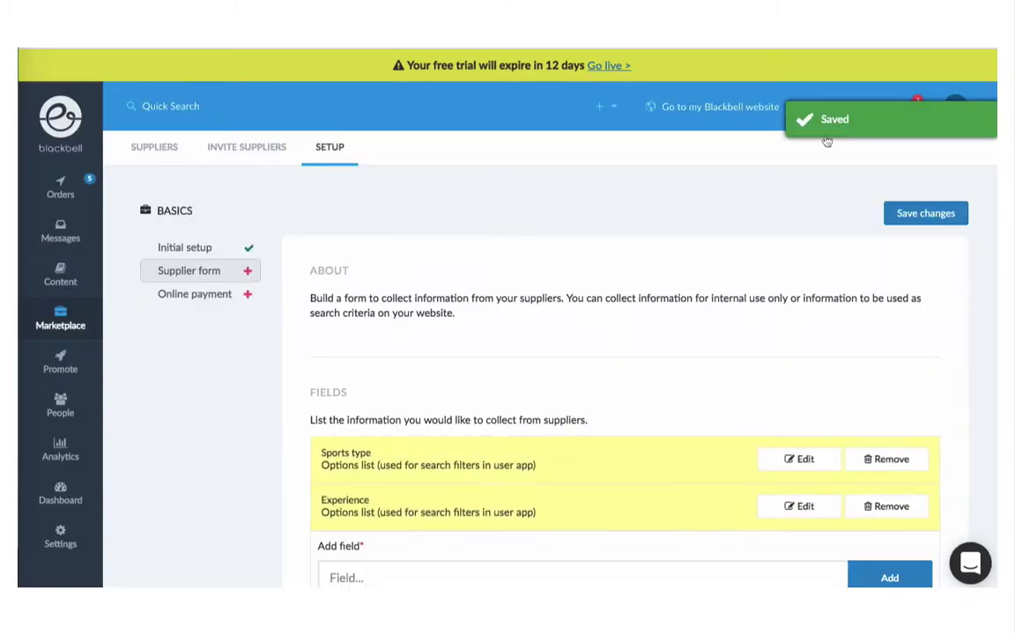
Step: Add a 'Diploma' field to the supplier form as a file upload
scroll(653, 264, down, 1)
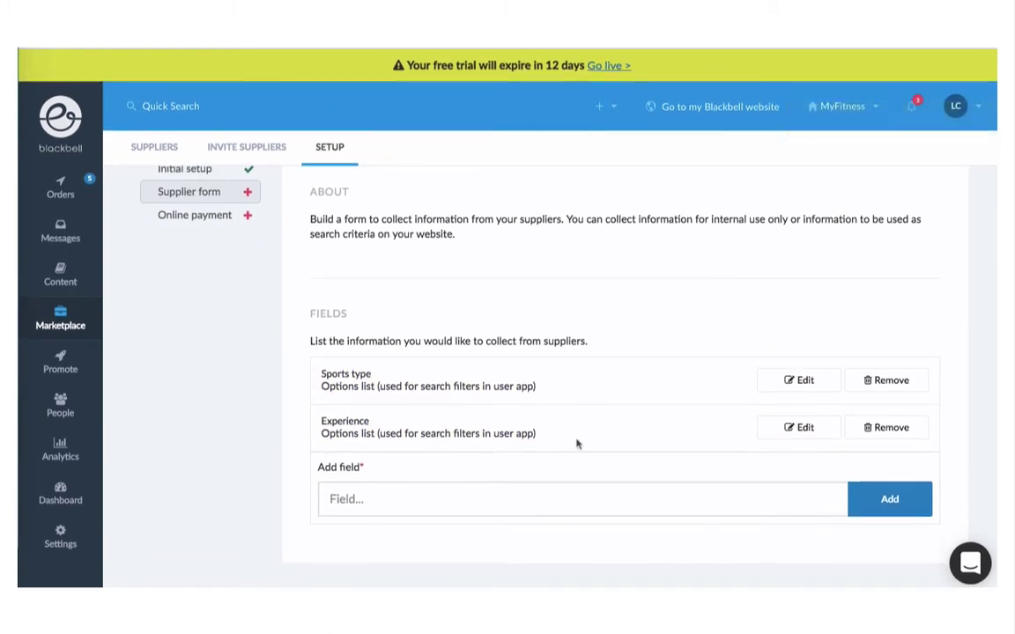
click(558, 492)
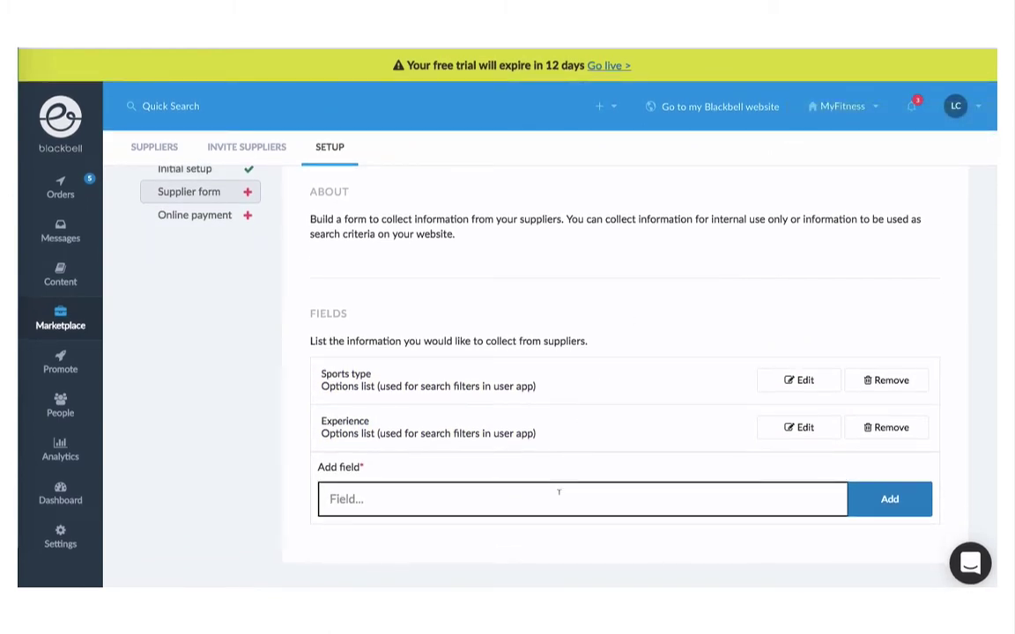
text(Diploma)
click(890, 497)
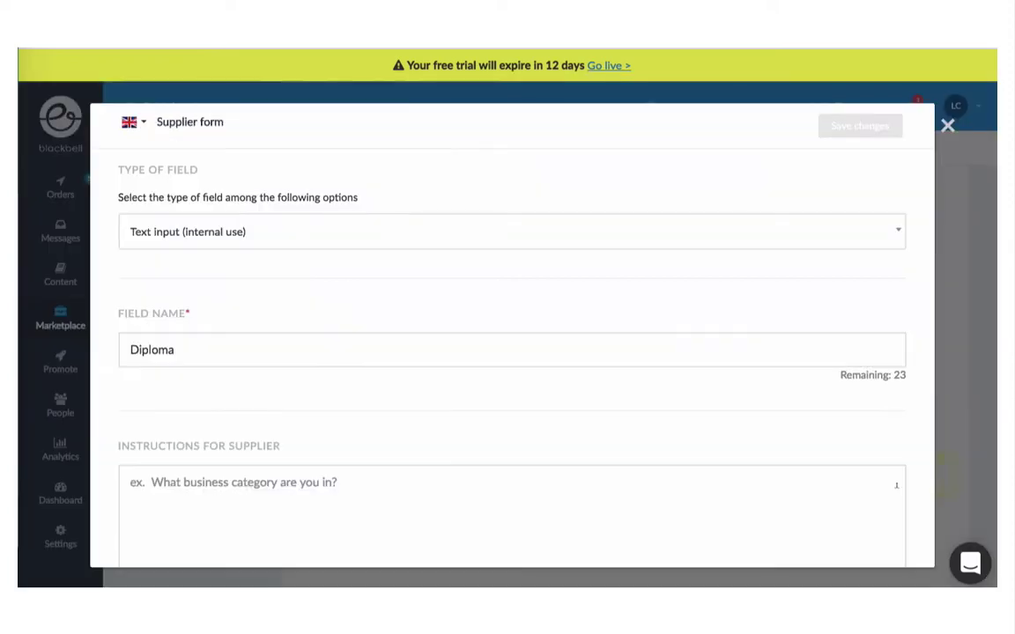
click(251, 236)
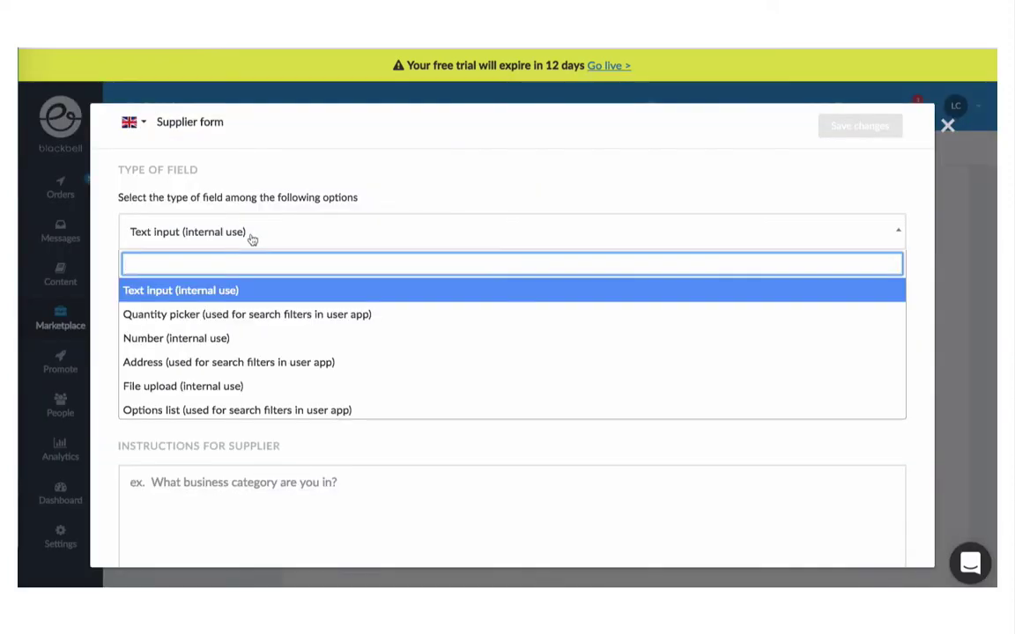
click(233, 385)
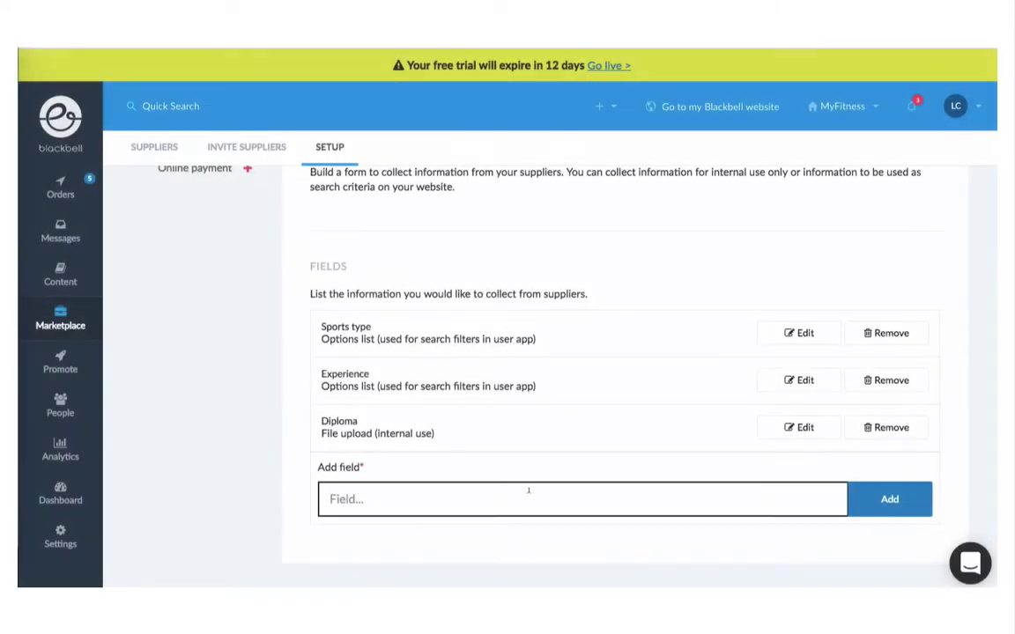
Step: Add a 'Zone' address search-filter field to the supplier form and save it
text(Zone)
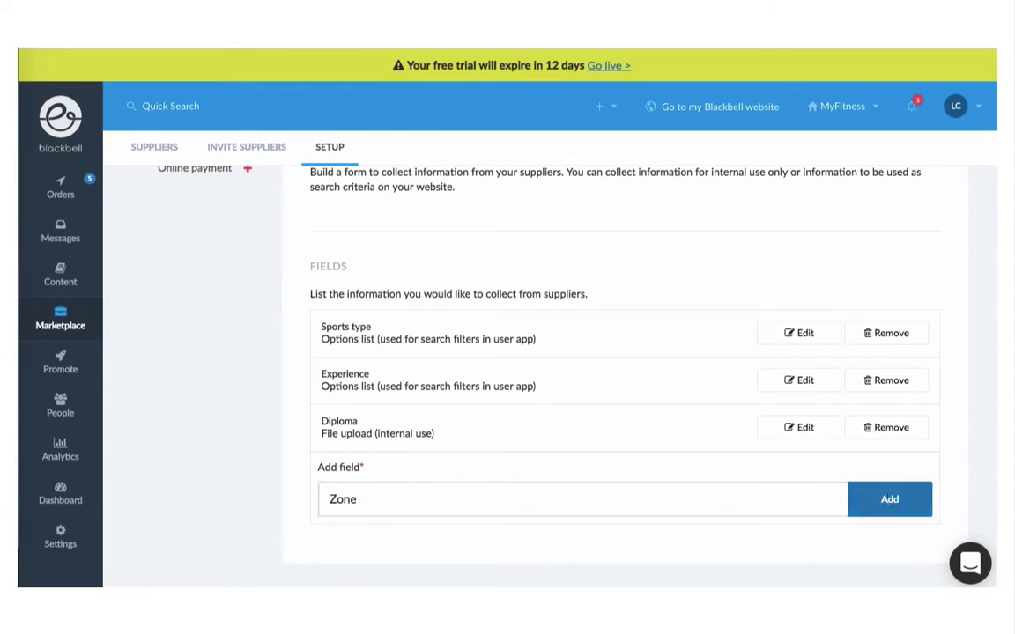
click(886, 496)
click(234, 238)
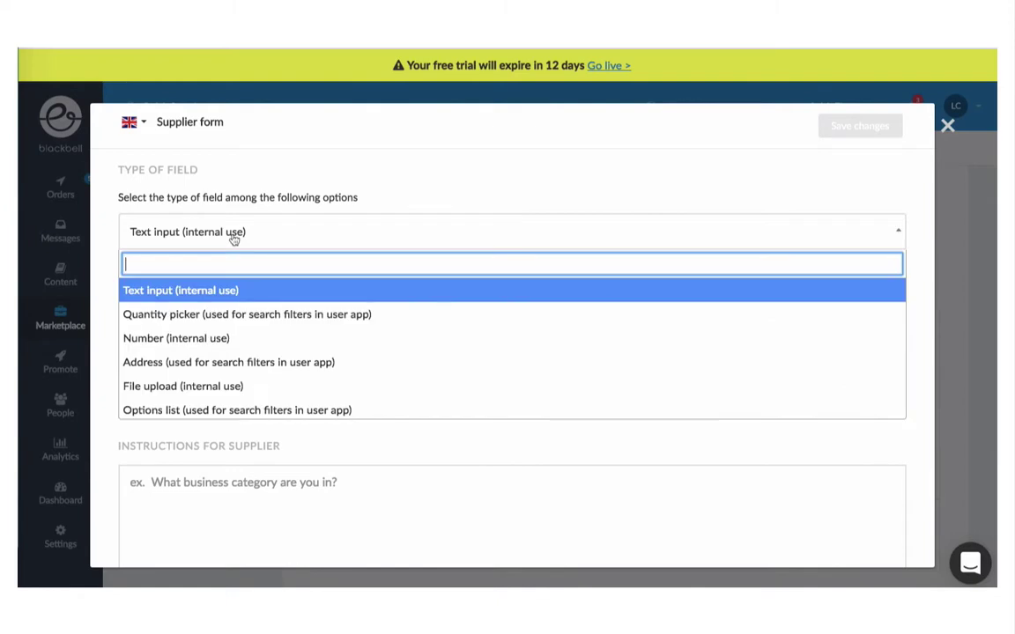
click(236, 361)
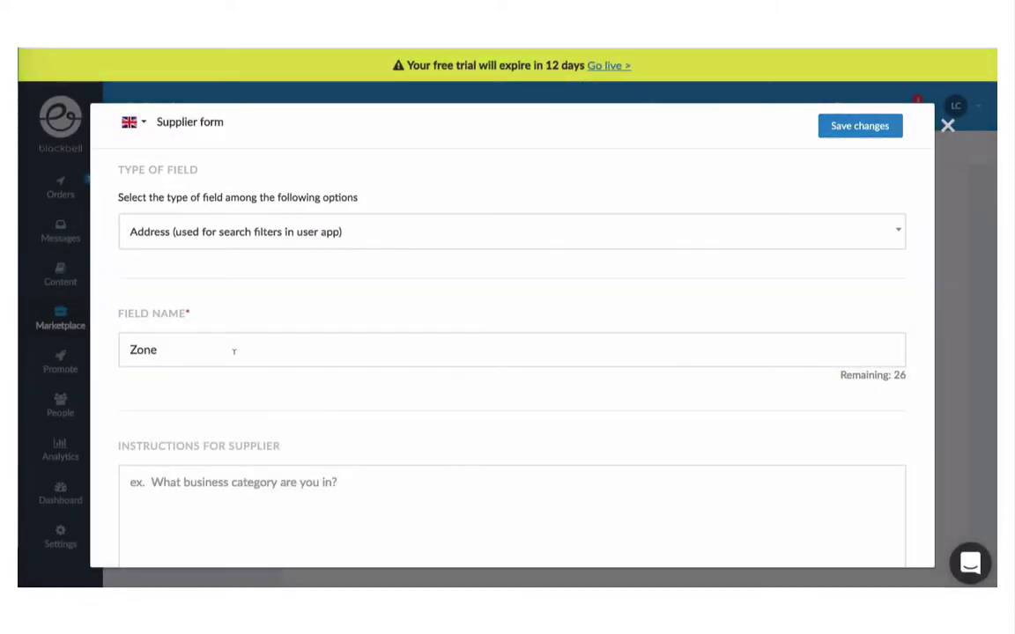
click(860, 126)
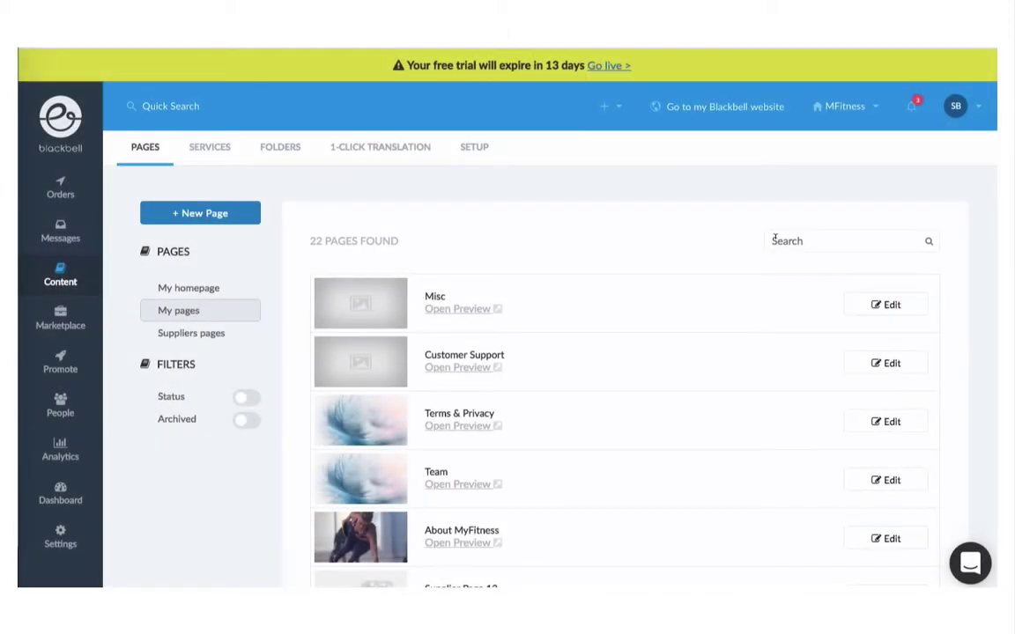
Step: Search pages for 'join', edit Join our marketplace, and scroll to its invite form
click(767, 241)
text(join)
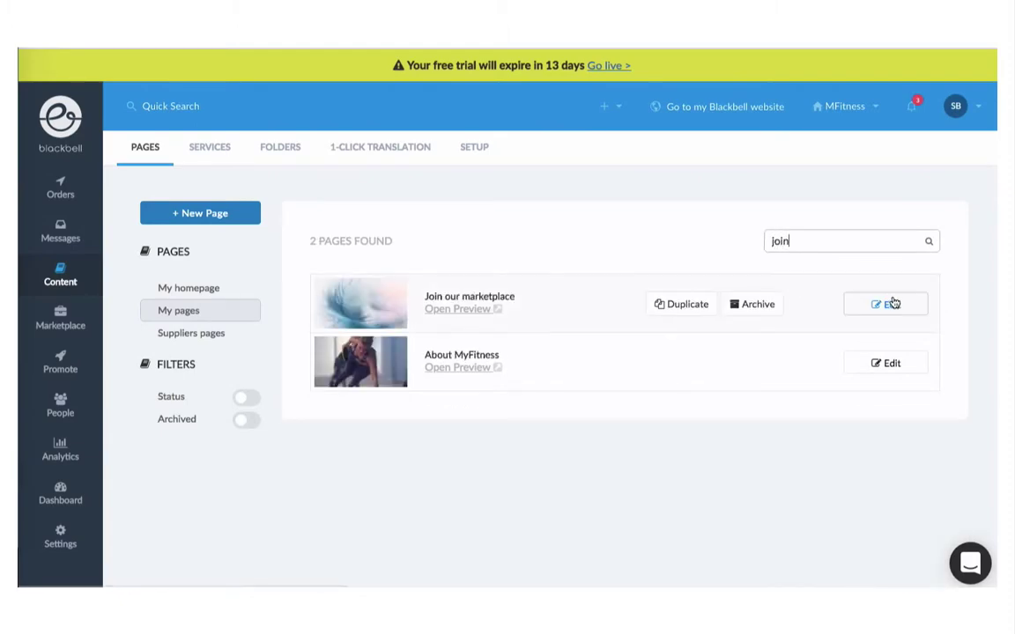
click(890, 304)
scroll(894, 305, down, 5)
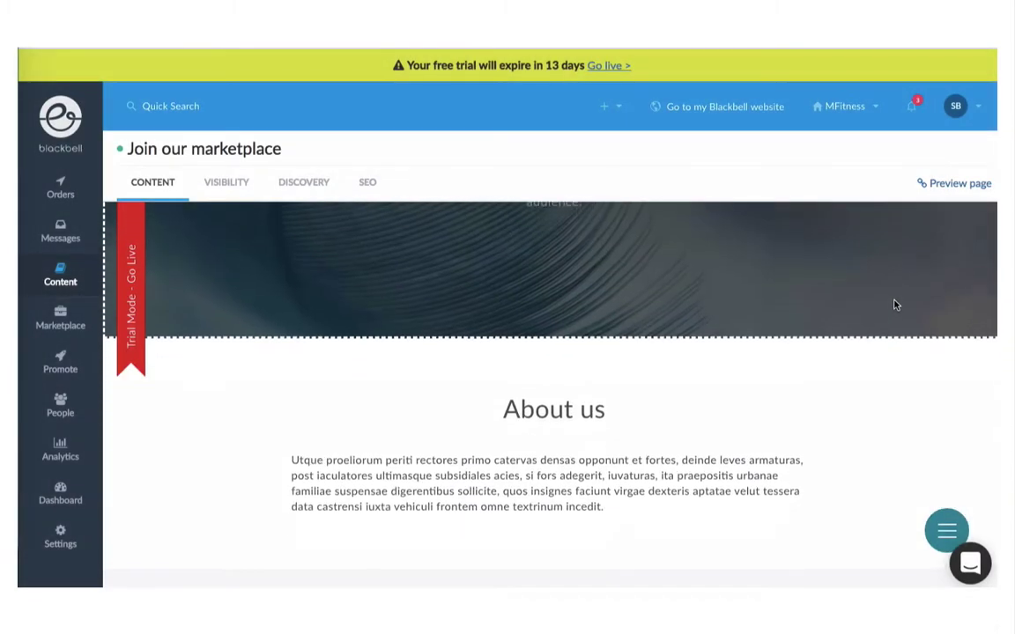
scroll(894, 304, down, 10)
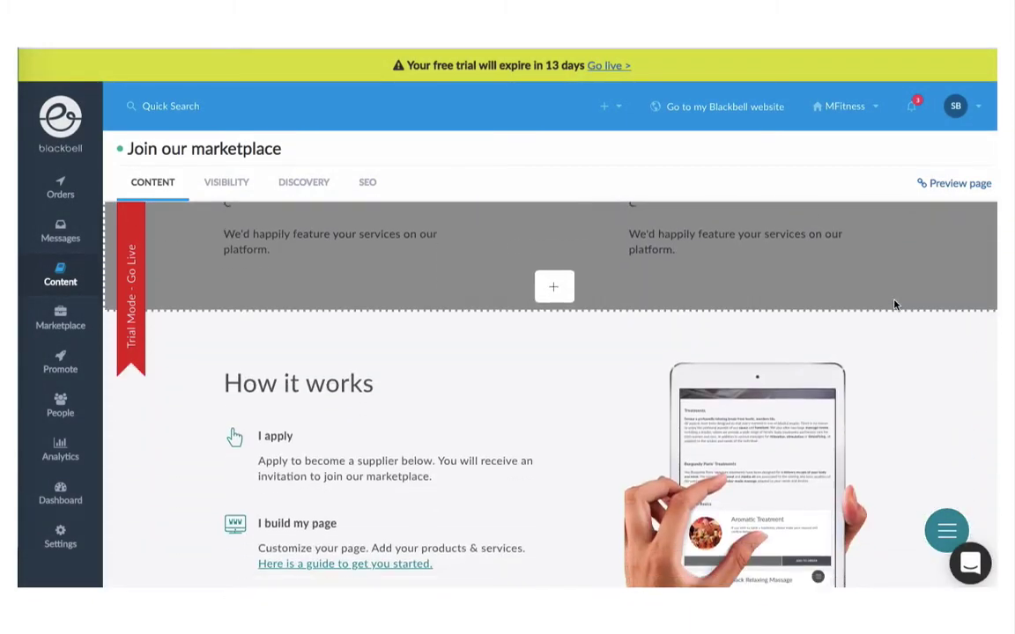
scroll(893, 304, down, 2)
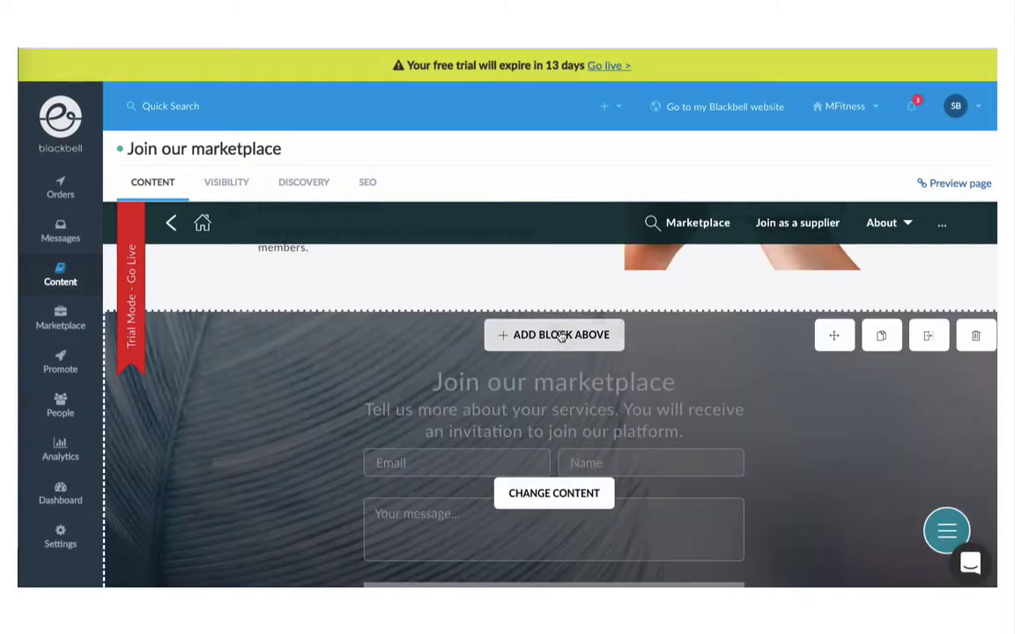
Step: Add a block above the invite form, searching 'JOIN' to find the Join Marketplace block
click(557, 334)
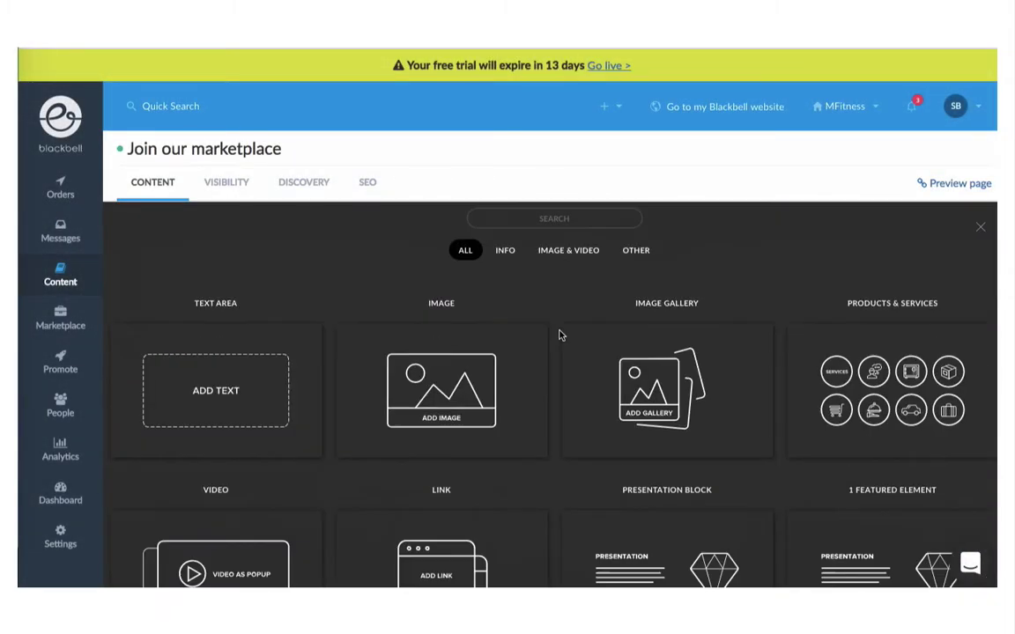
click(550, 217)
text(JOIN)
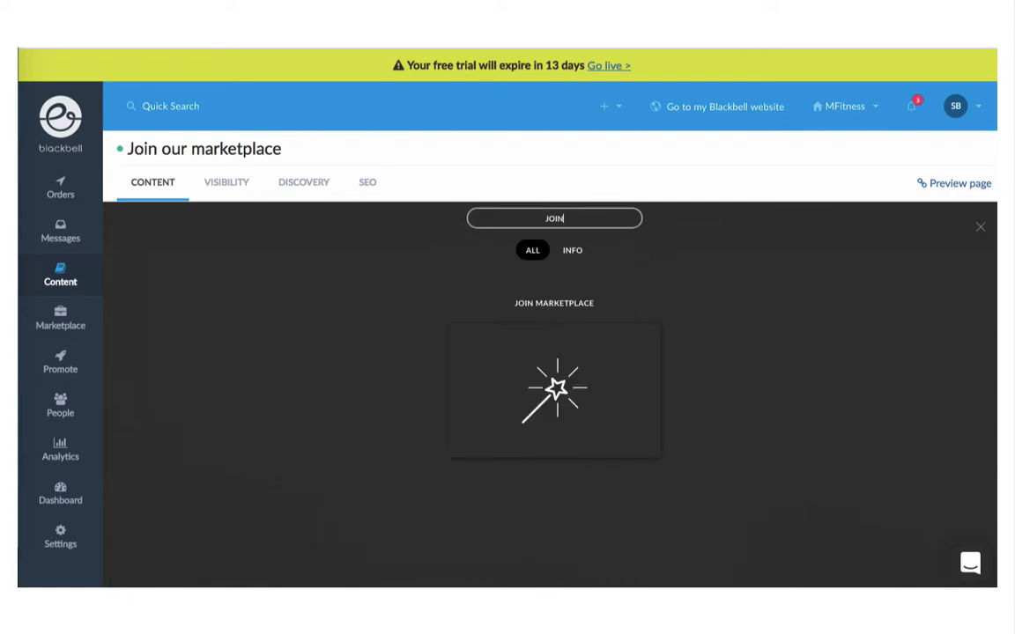
mouse_move(553, 380)
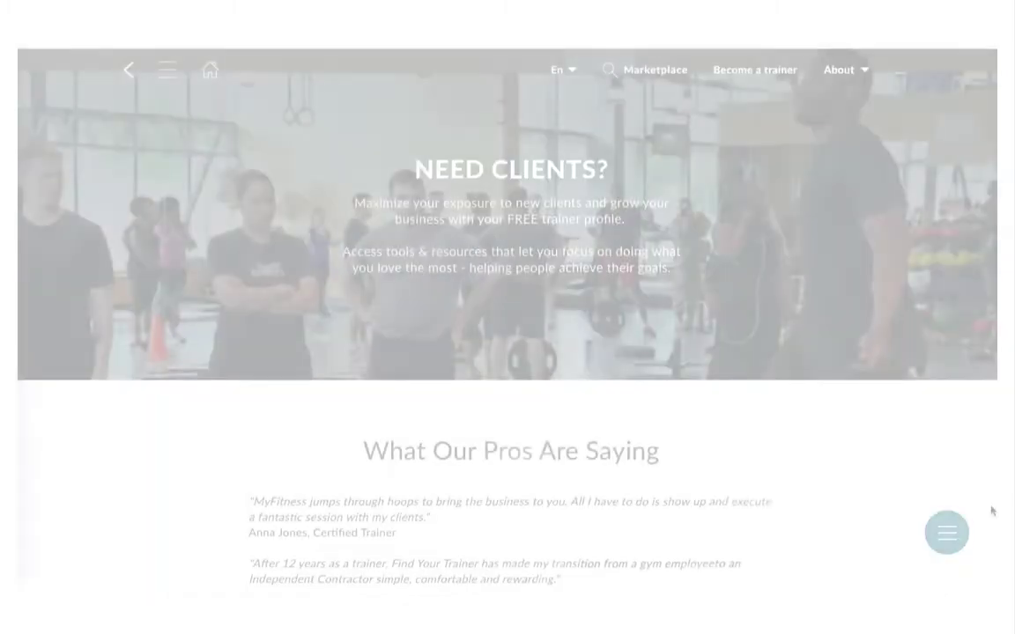
scroll(991, 511, down, 5)
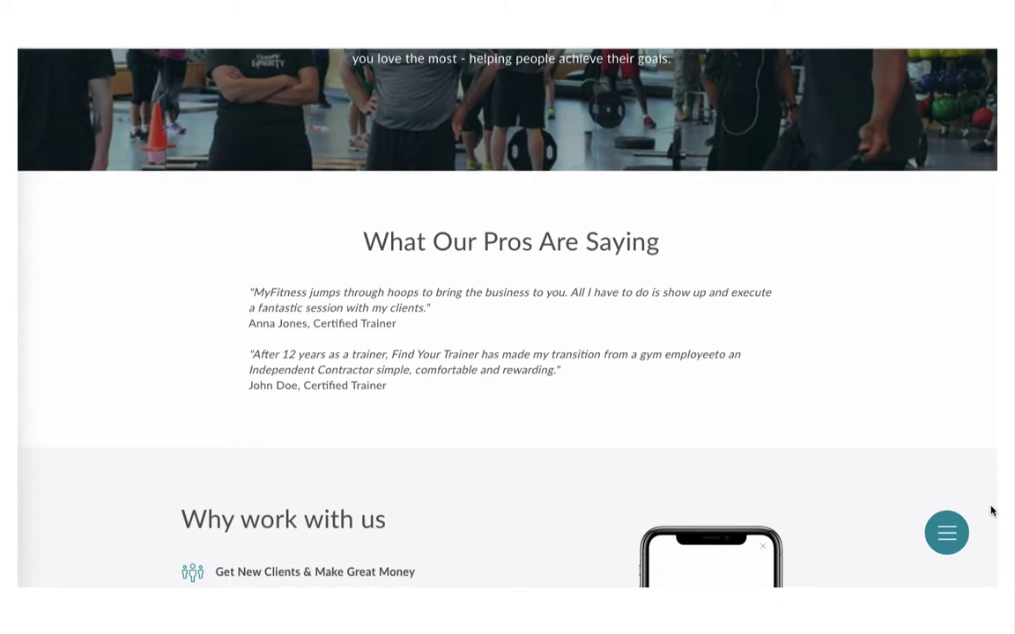
Step: Scroll the live MyFitness recruitment page down to the Join MyFitness form
scroll(991, 511, down, 3)
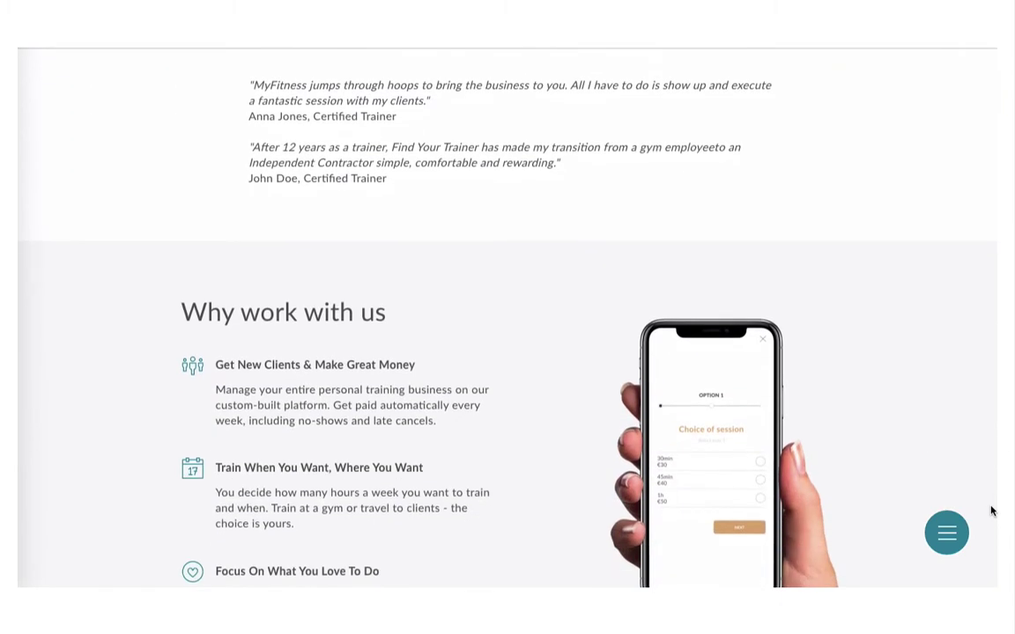
scroll(991, 510, down, 2)
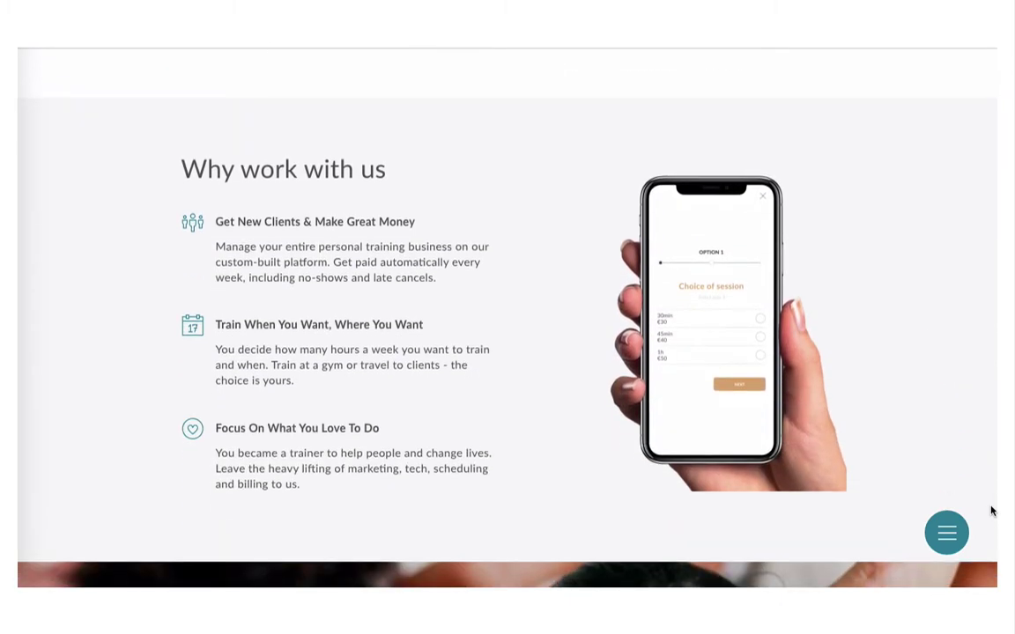
scroll(991, 510, down, 3)
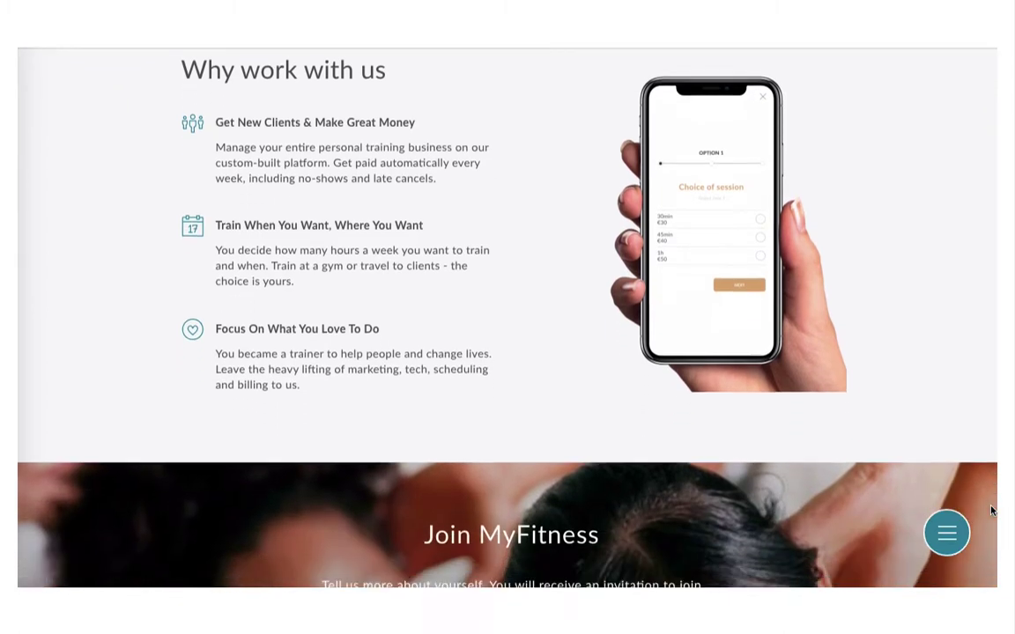
scroll(991, 511, down, 2)
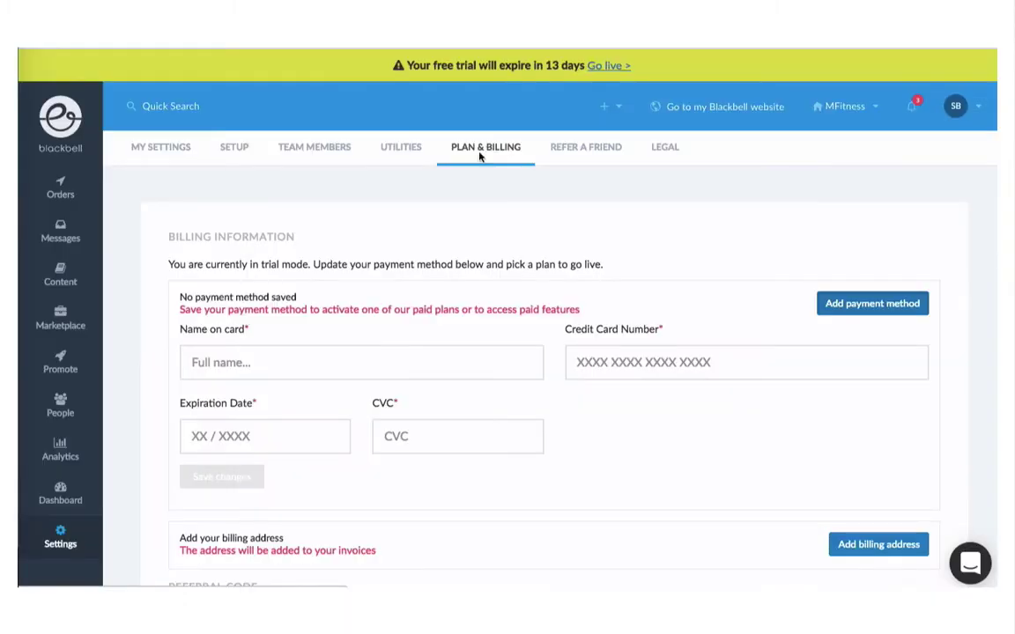
Step: Enter the cardholder's name and sign up for the annually billed Marketplace plan, going live
click(300, 356)
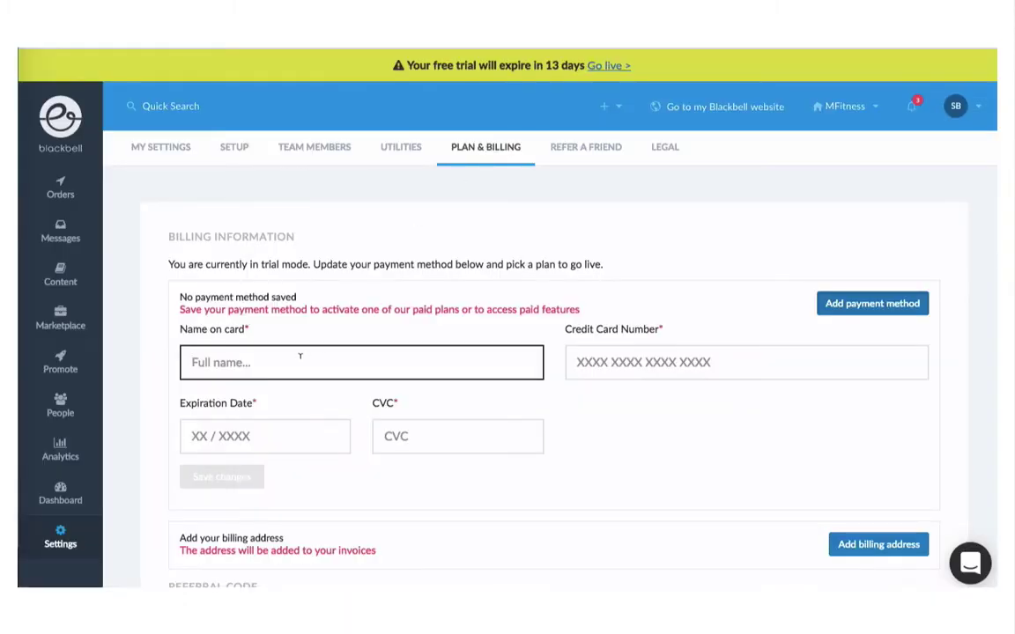
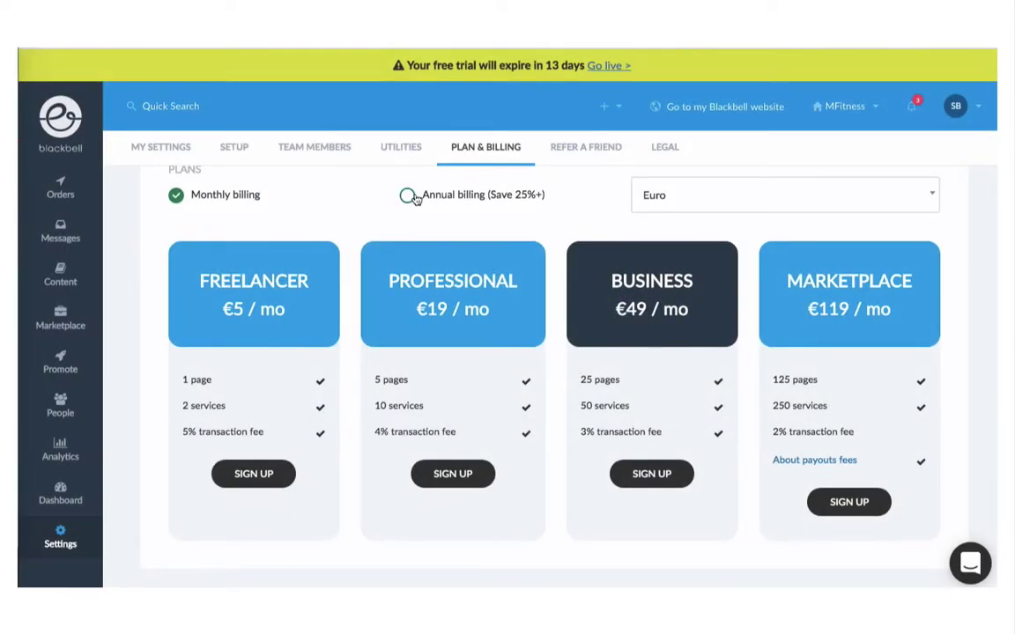
click(407, 198)
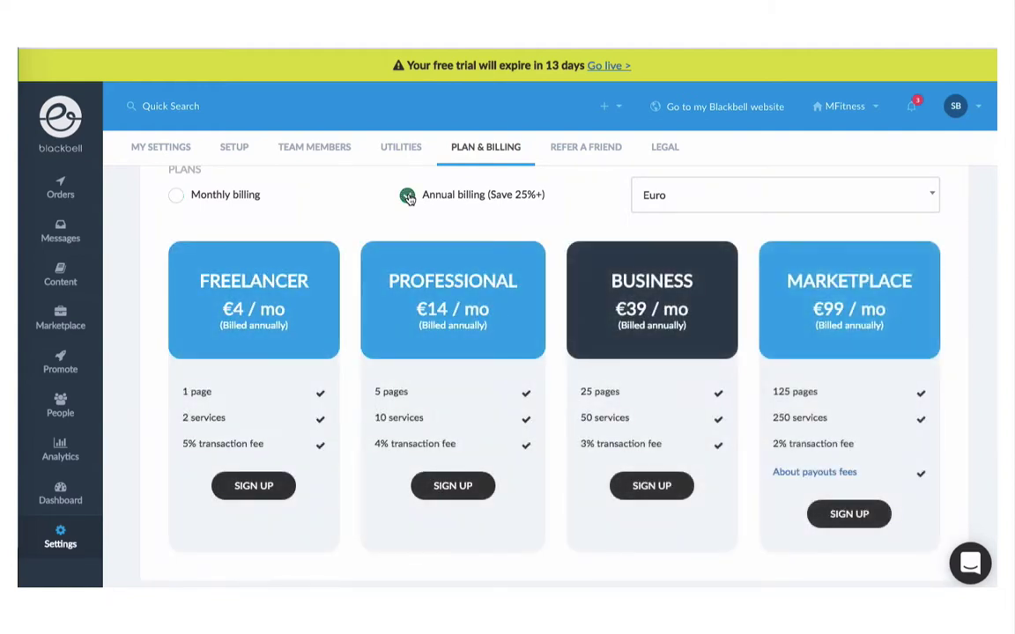
click(854, 512)
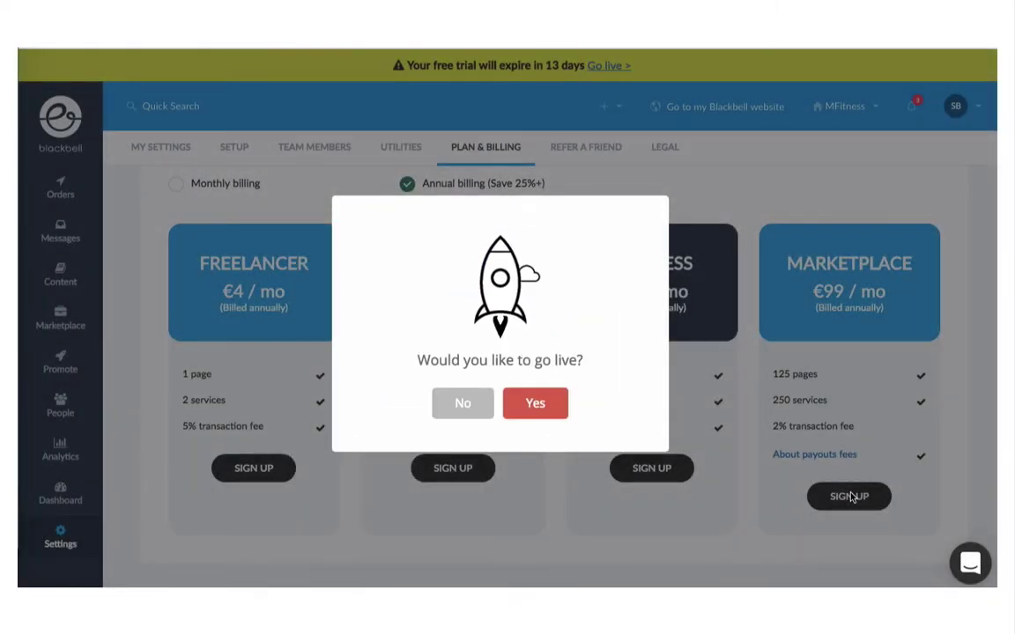
click(535, 404)
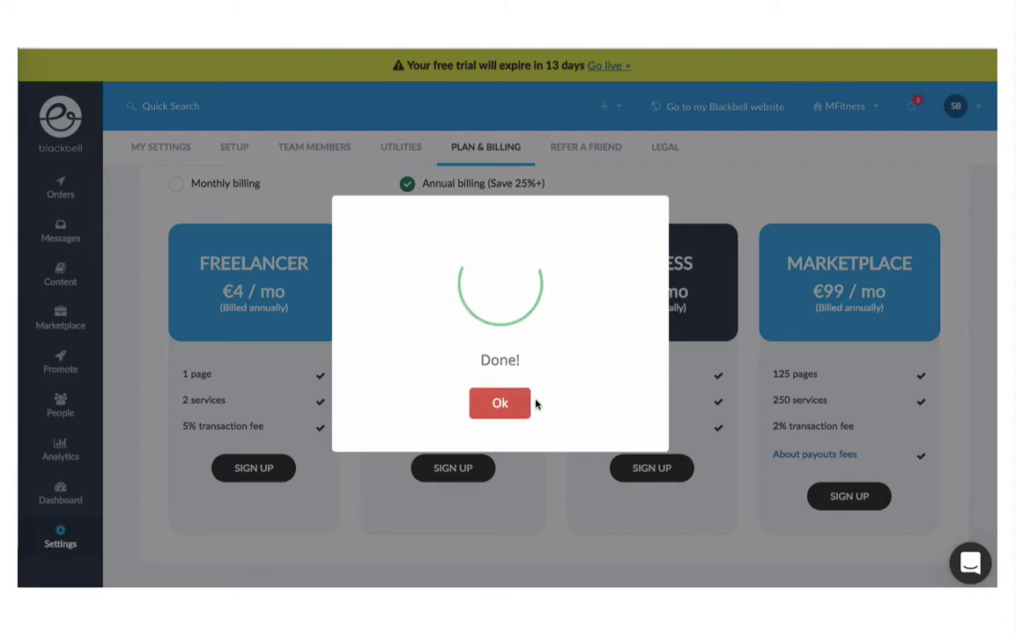
click(499, 404)
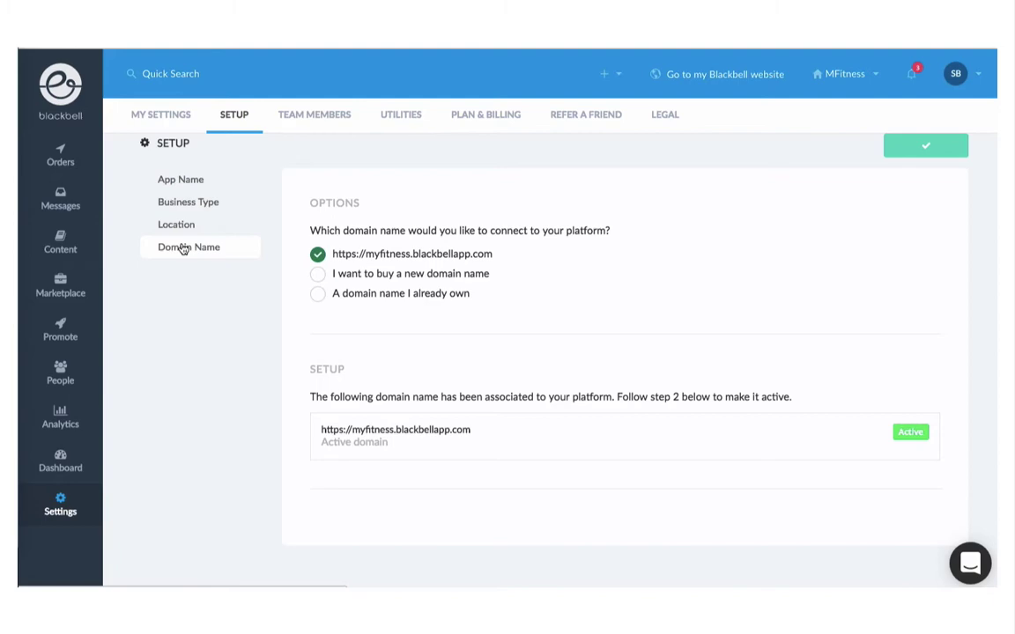
Step: Search new domain myfitness.com, see it available, then decline the purchase
click(183, 250)
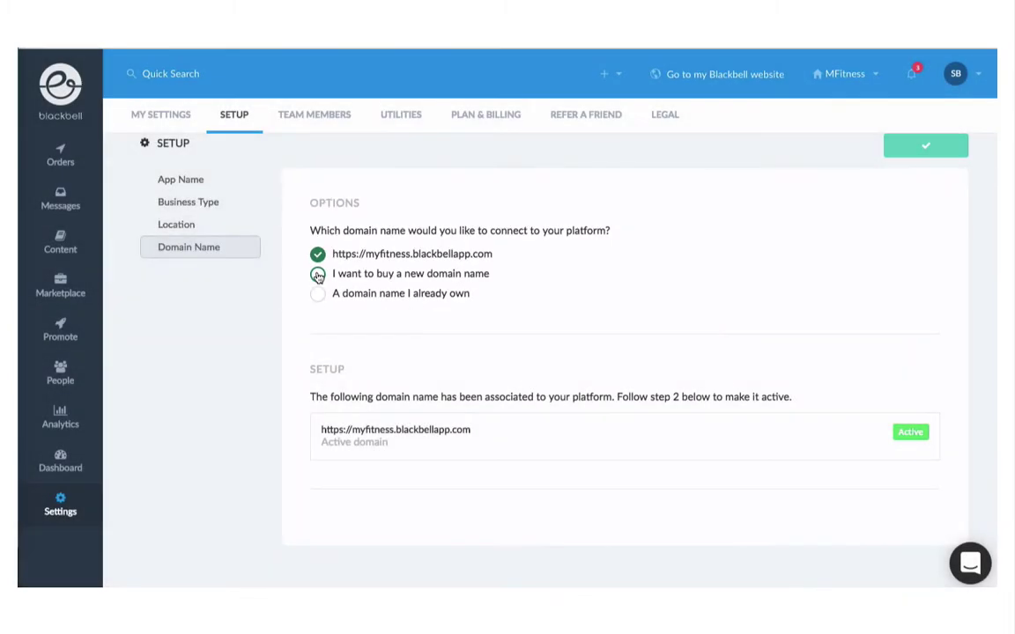
click(318, 275)
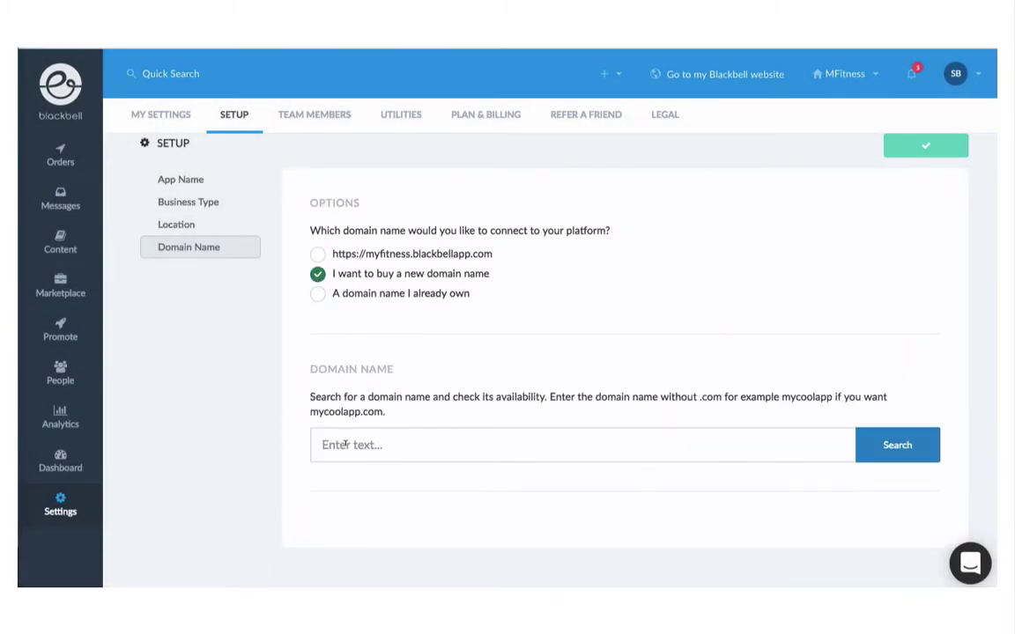
click(344, 446)
text(myfitness.c)
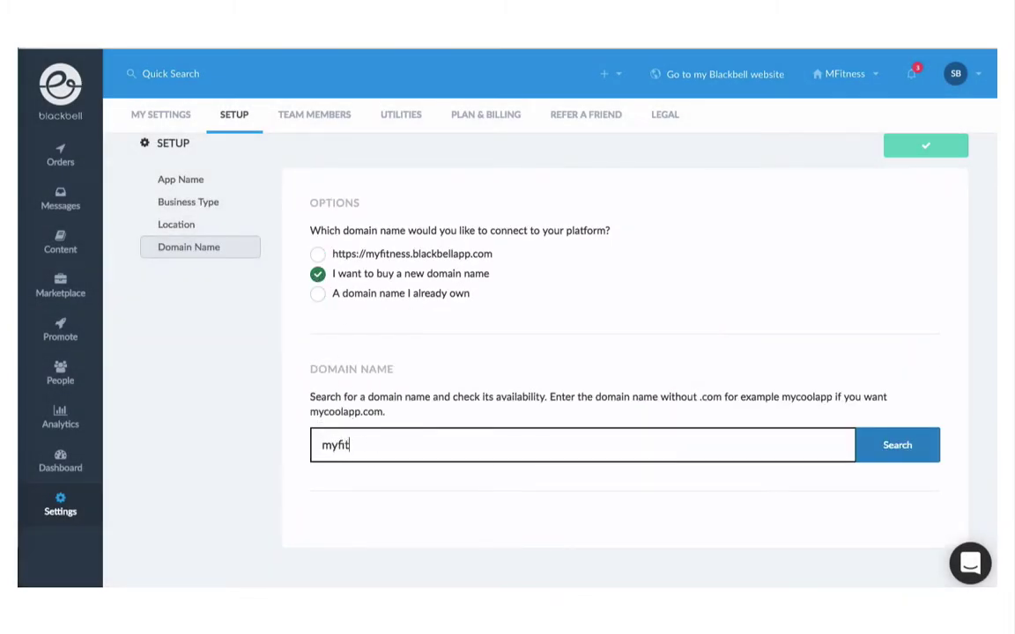
text(om)
key(Return)
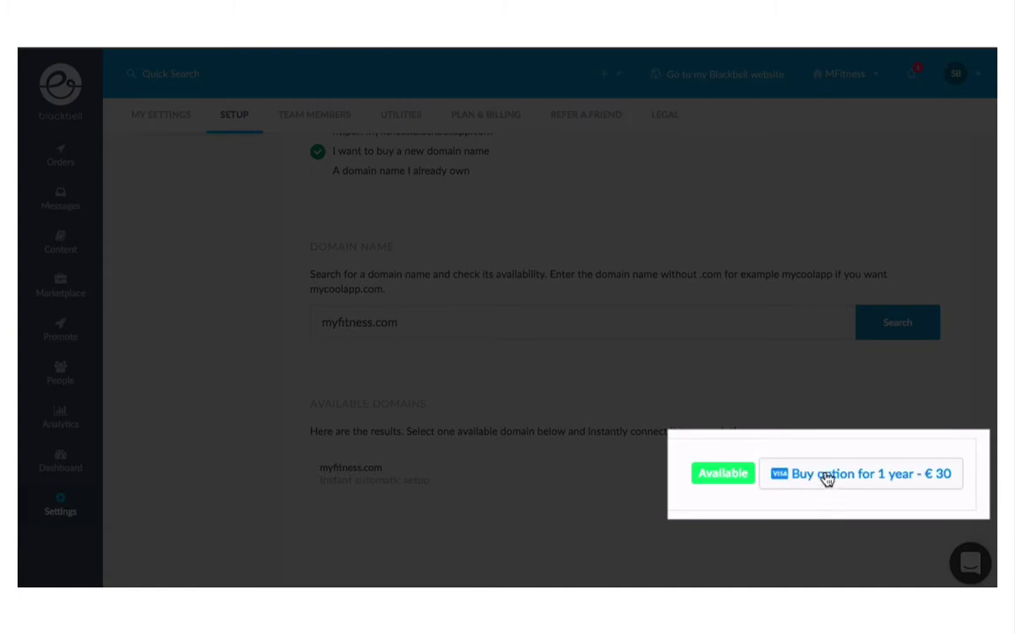
click(826, 476)
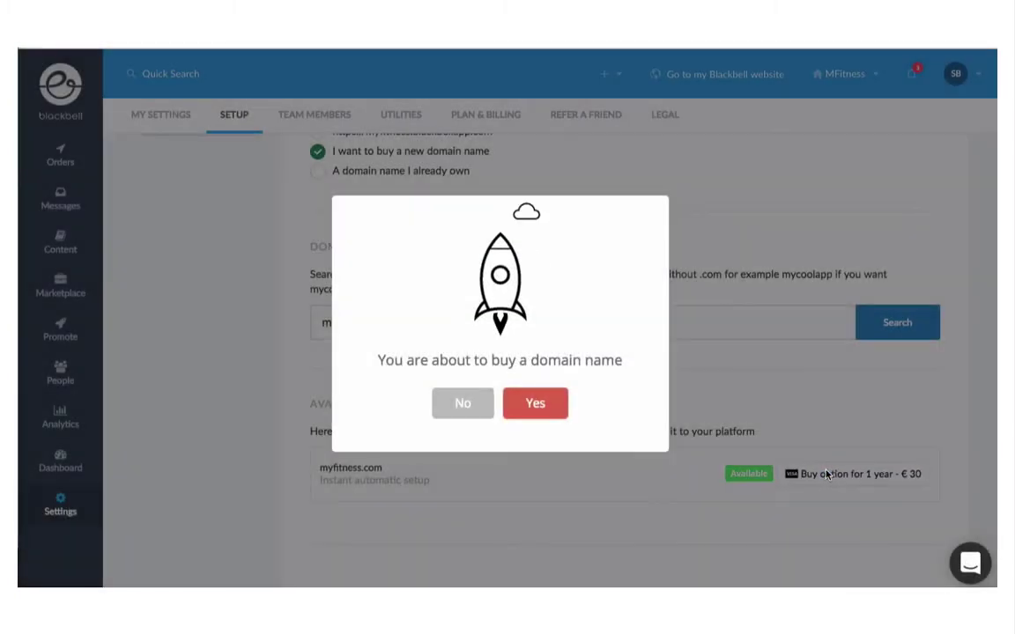
click(461, 405)
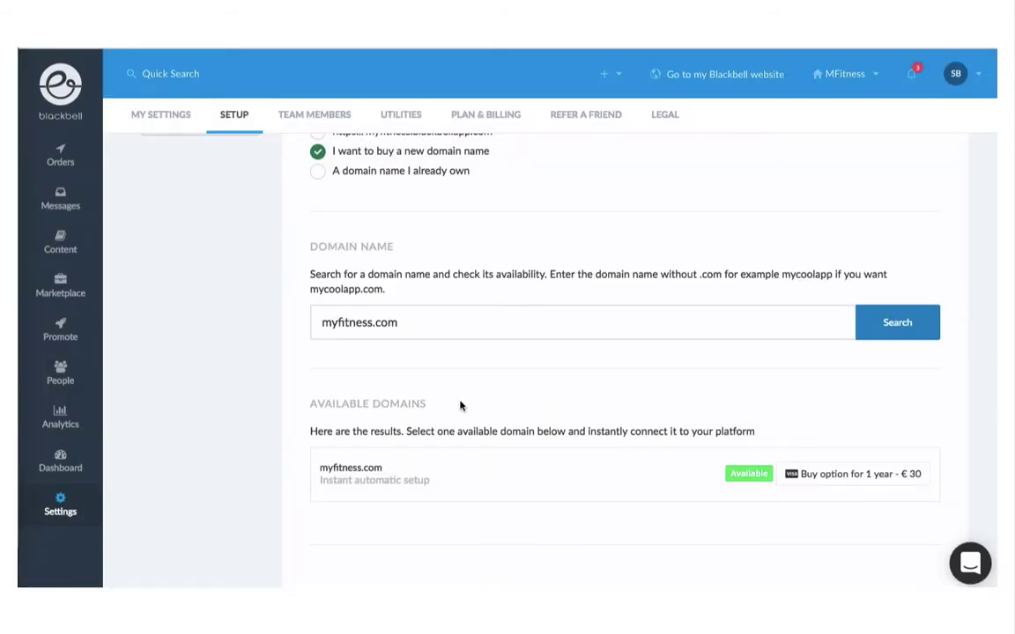
scroll(459, 405, up, 2)
scroll(459, 405, up, 2)
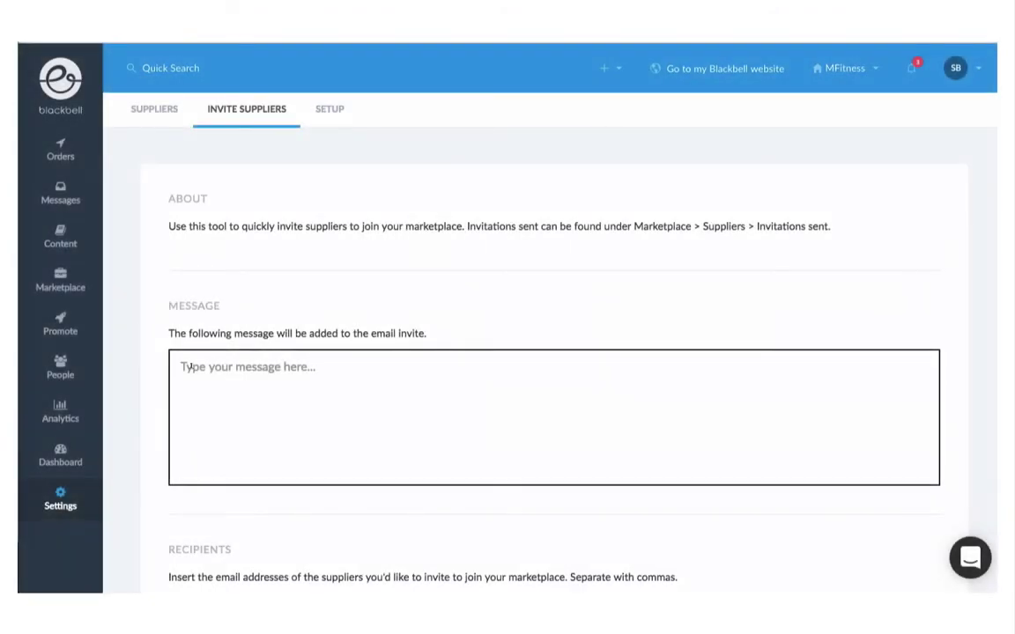
Step: Paste the join-the-network invitation message and send it to the supplier's e-mail address
text(We would love to have you as a member of our trainers’ network. Learn more about what we do and why you should join us: https://myfitness.com/join)
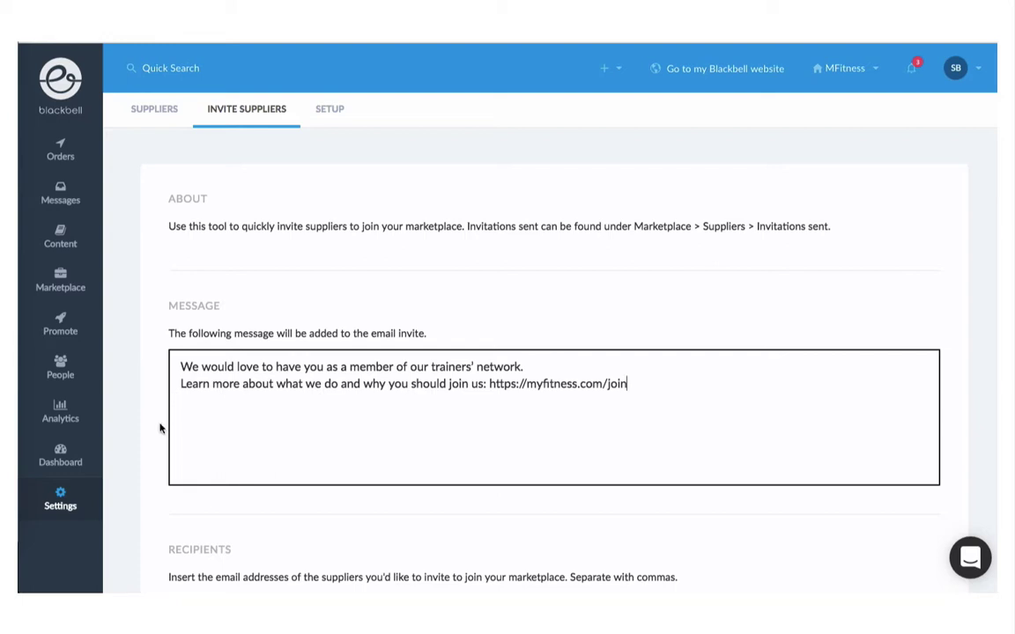
scroll(159, 428, down, 3)
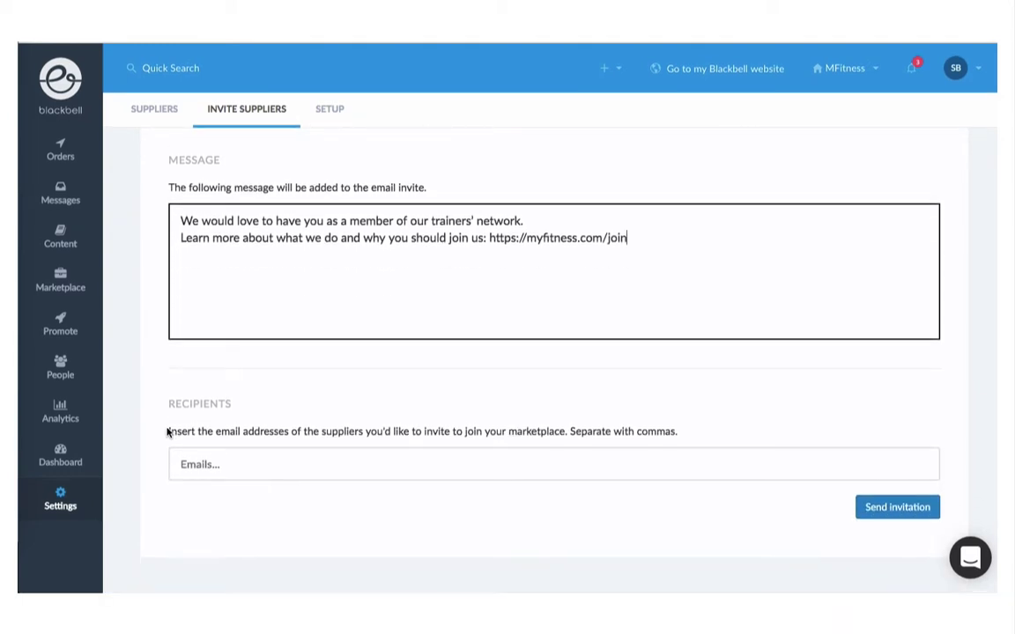
click(185, 463)
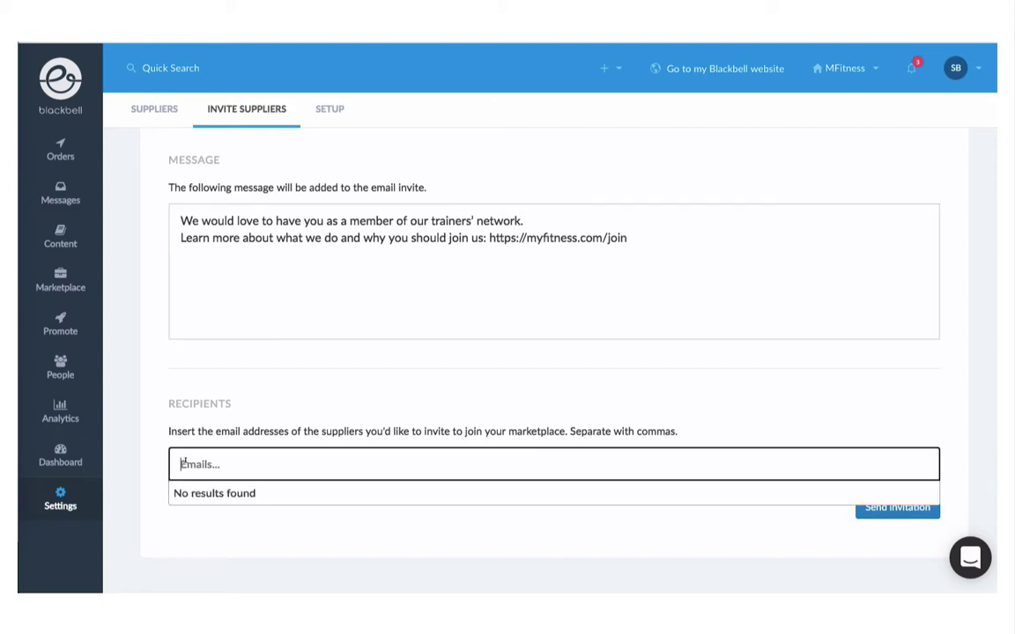
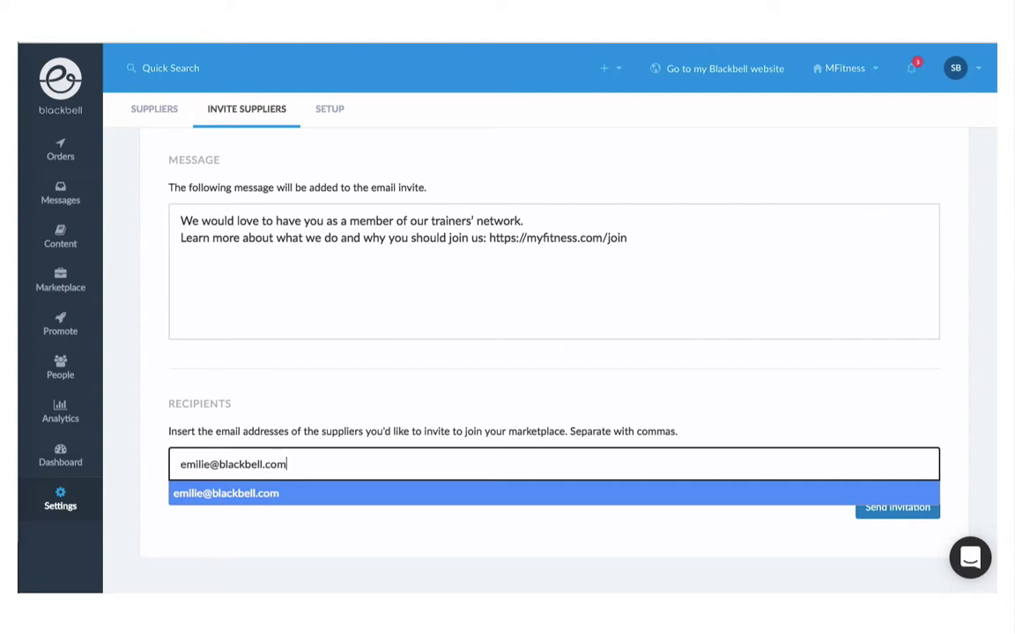
key(Return)
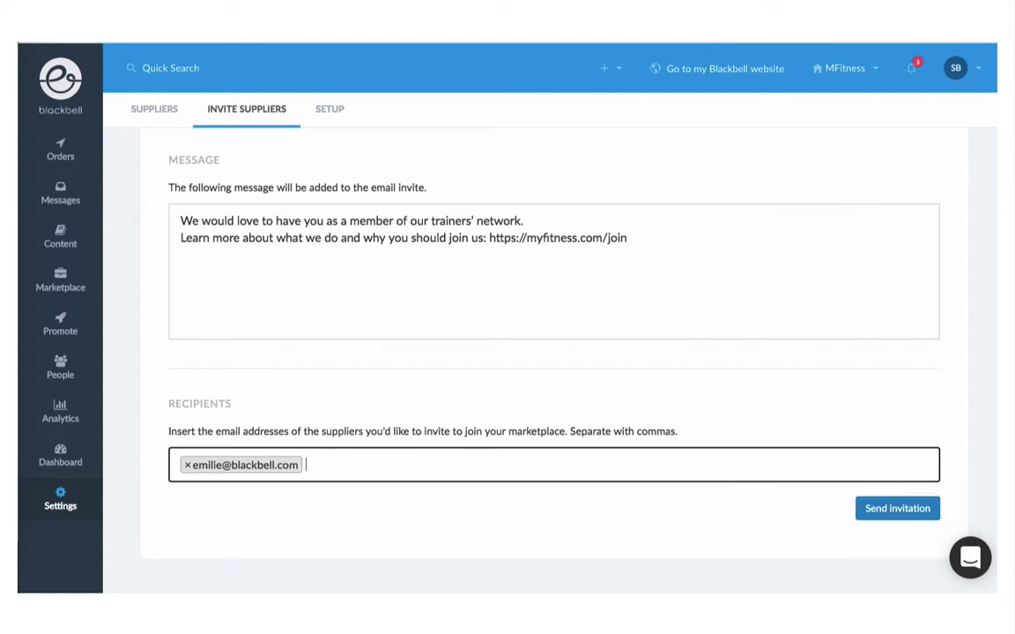
click(895, 507)
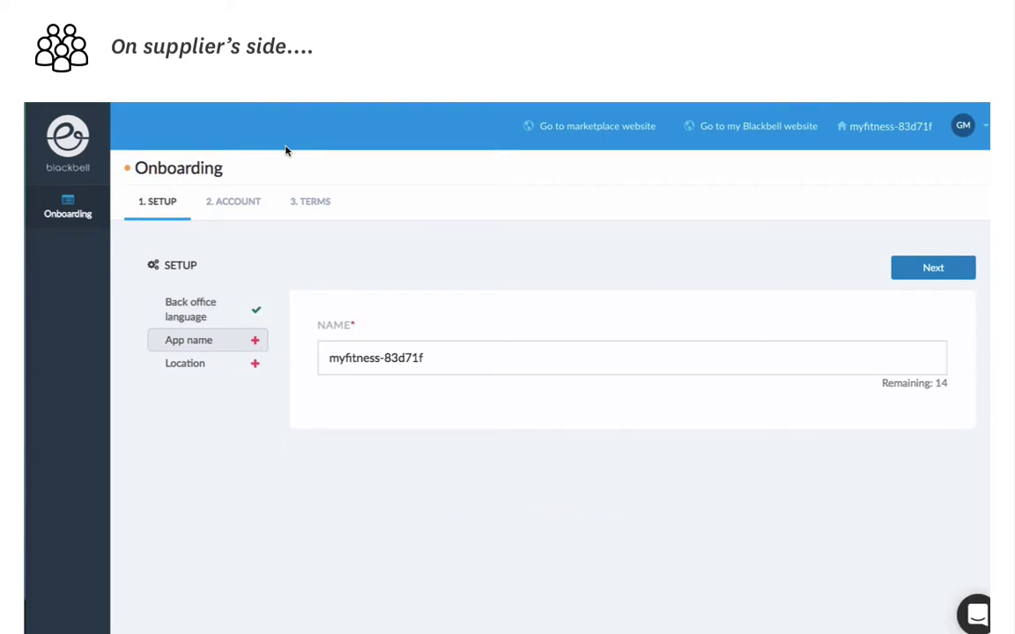
Step: Replace the onboarding app name with the supplier's name and accept the license agreement
click(332, 357)
key(ctrl+a)
text(Joh)
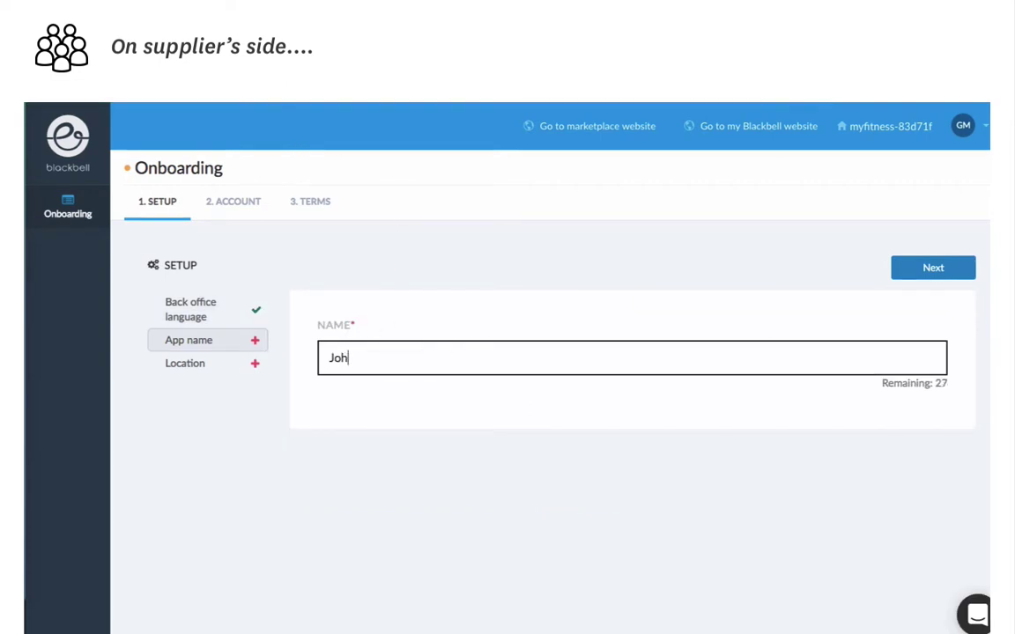
text(n Smith)
click(927, 269)
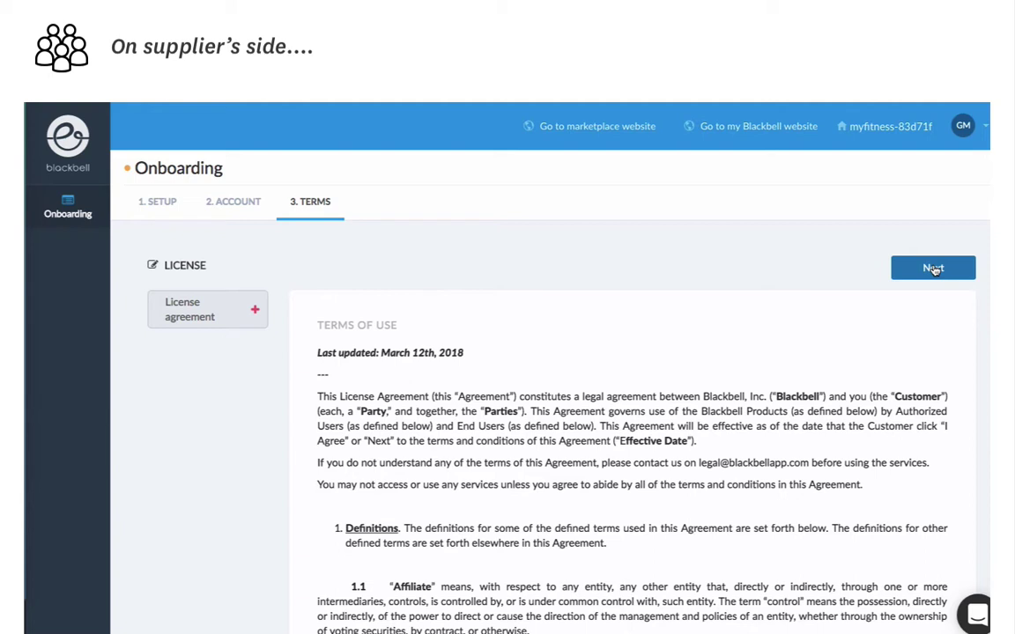
click(934, 268)
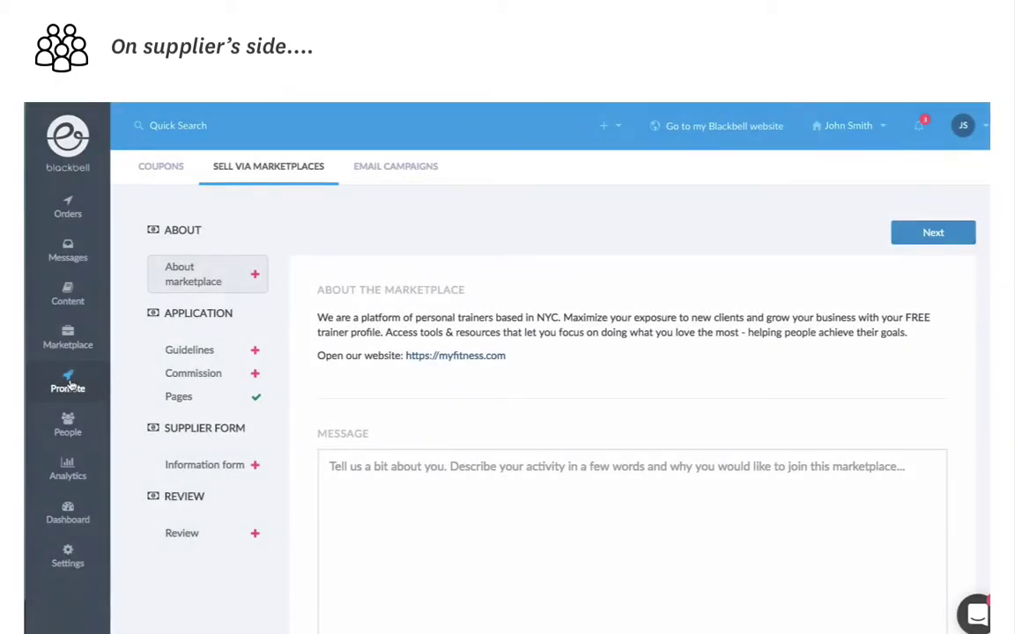
Step: Paste the application message, approve the marketplace guidelines, and keep the 20% commission
click(327, 462)
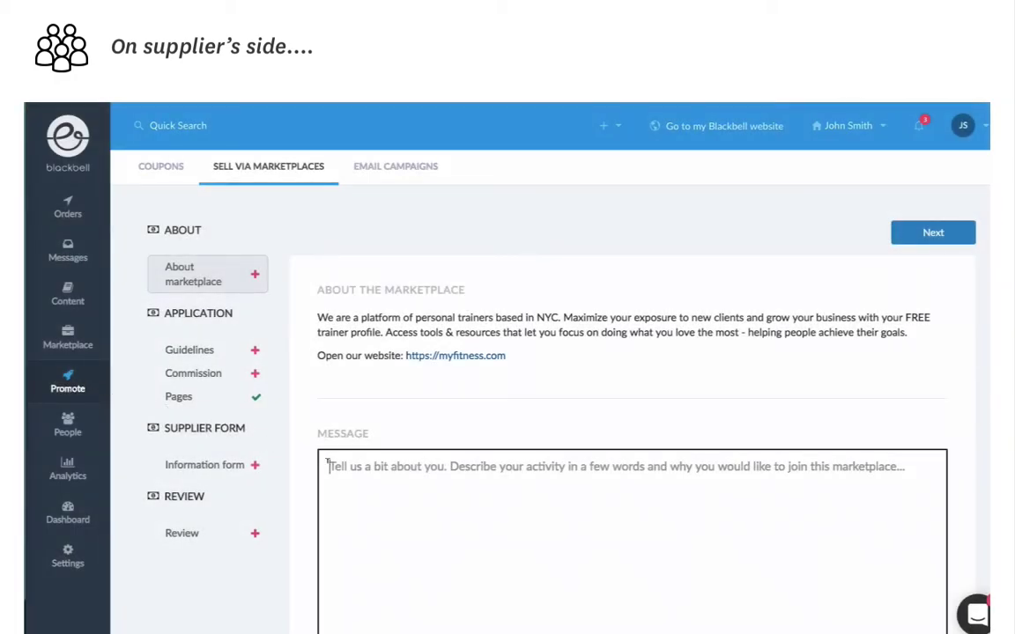
text(Thanks for the invite. Here is my application. Let me know if you need me to make any changes to my page / services Looking forward to a great partnership! John)
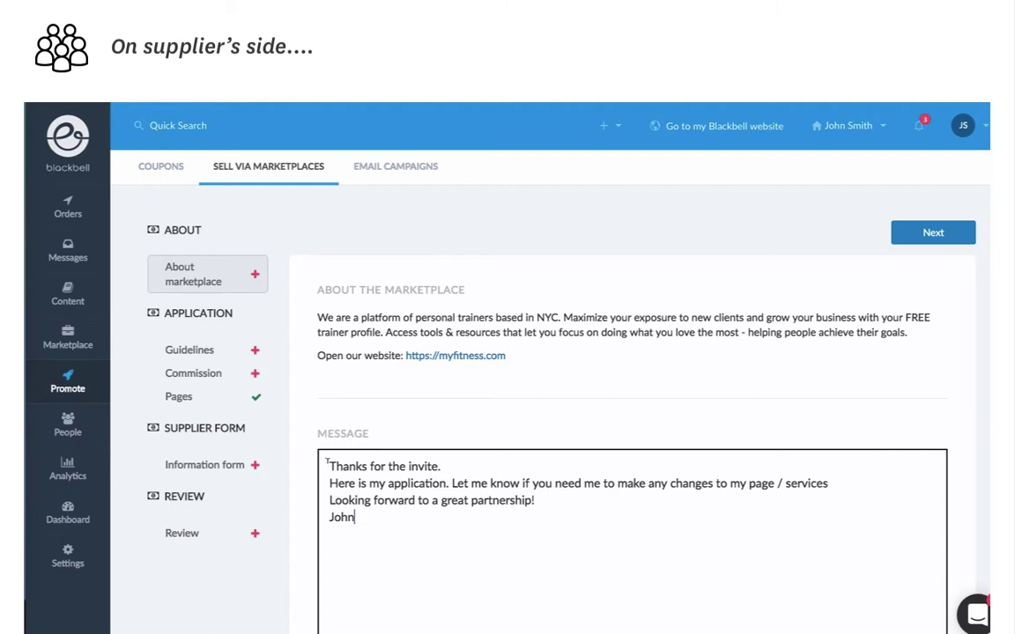
click(926, 234)
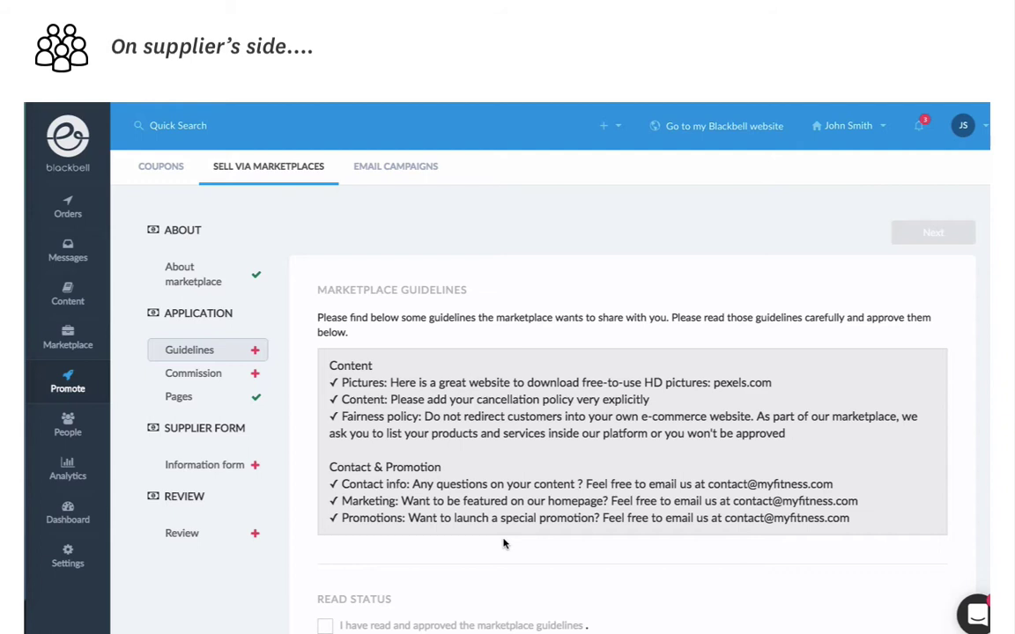
scroll(493, 541, down, 1)
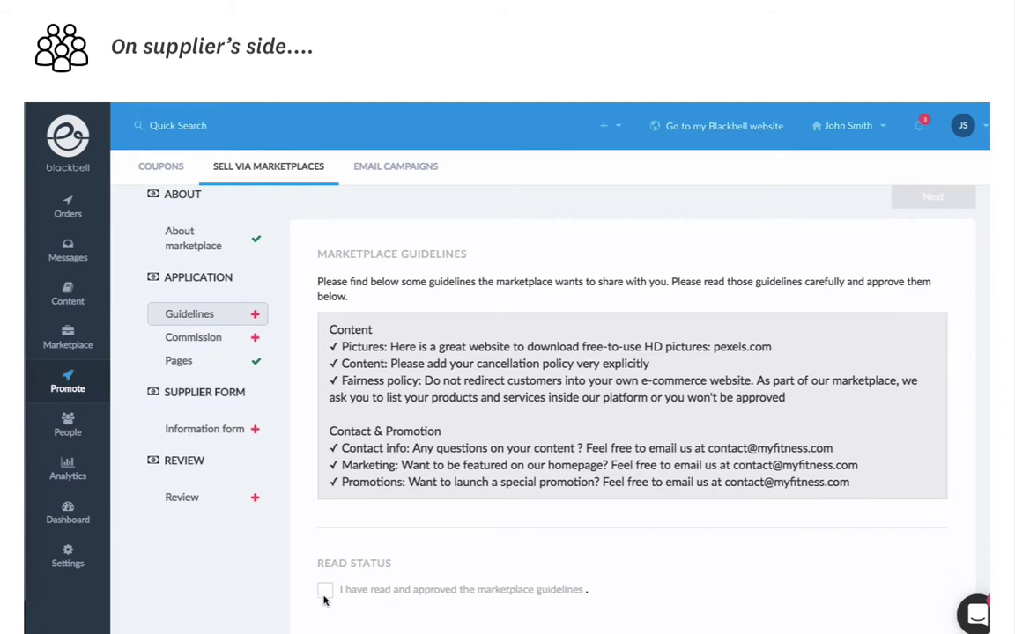
click(325, 591)
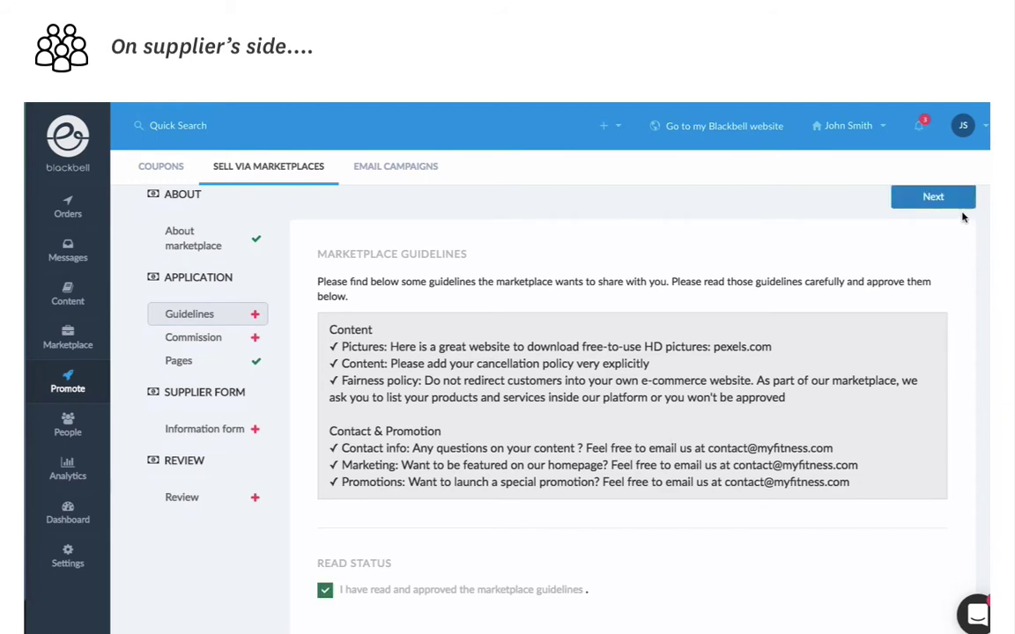
click(934, 197)
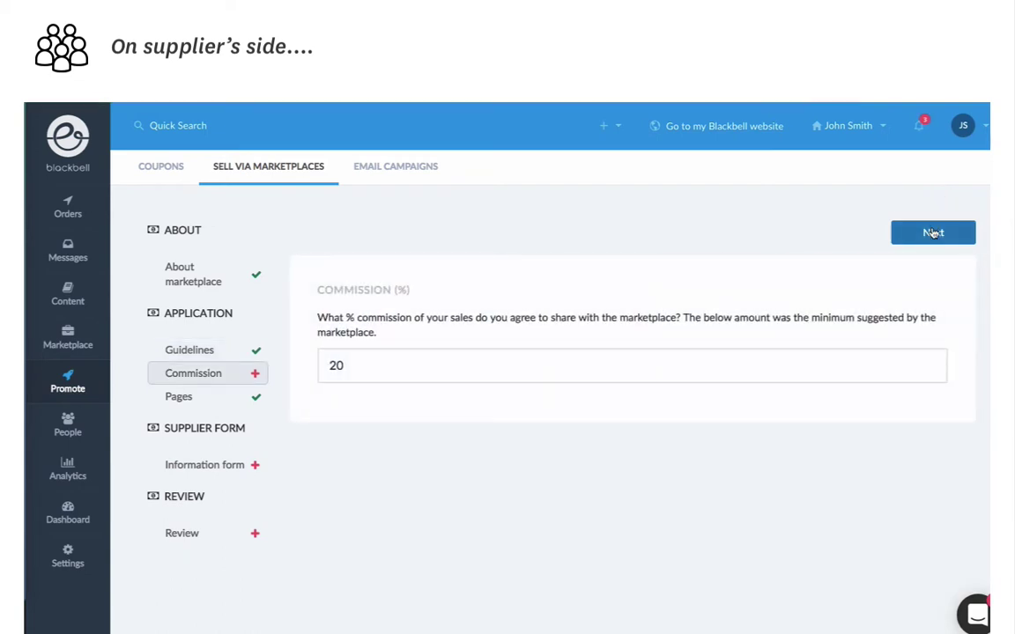
click(933, 232)
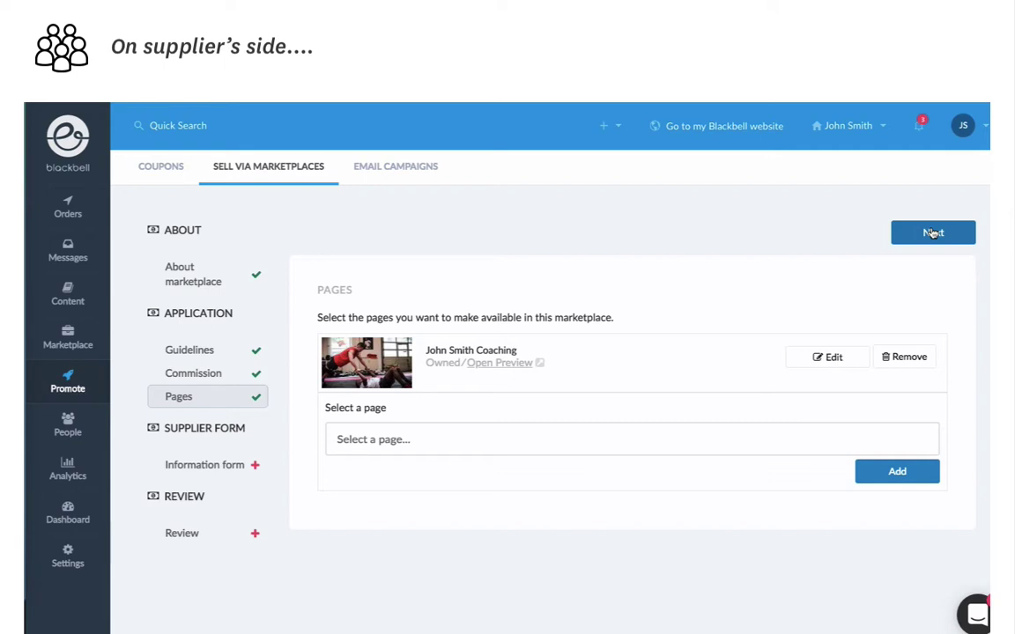
Step: Confirm the pages, mark Running, Body Shape and Boxing, over 4 years' experience, and upload the diploma
click(932, 232)
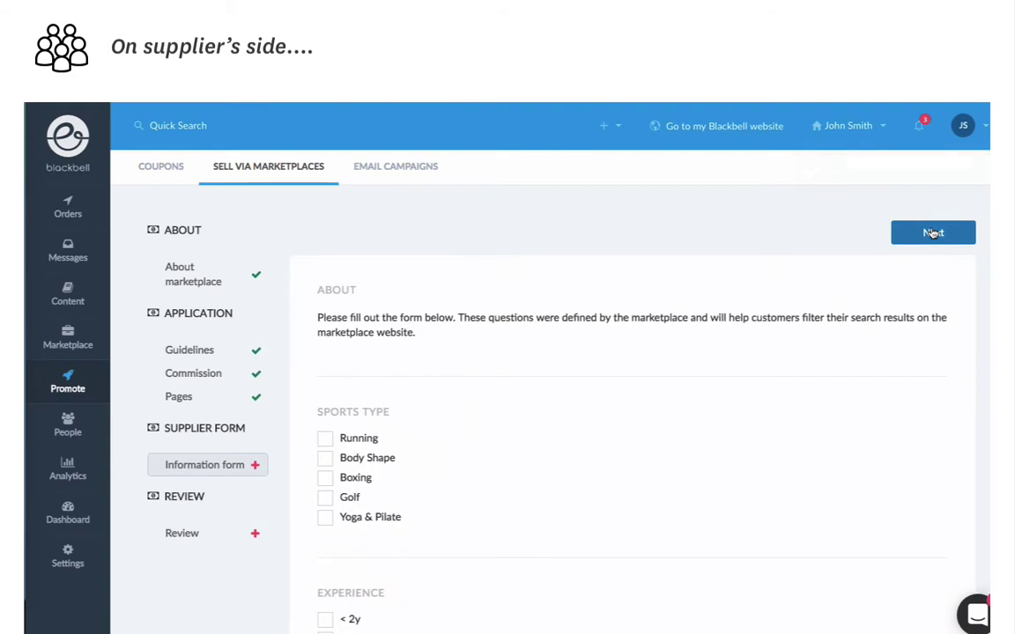
click(325, 438)
click(325, 458)
click(325, 479)
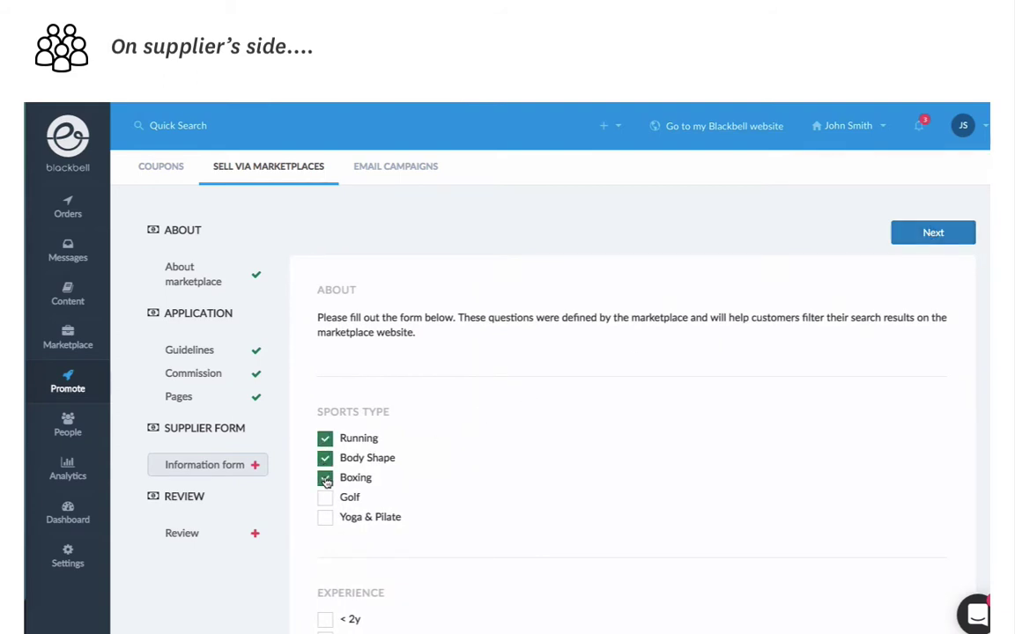
scroll(327, 481, down, 3)
click(325, 492)
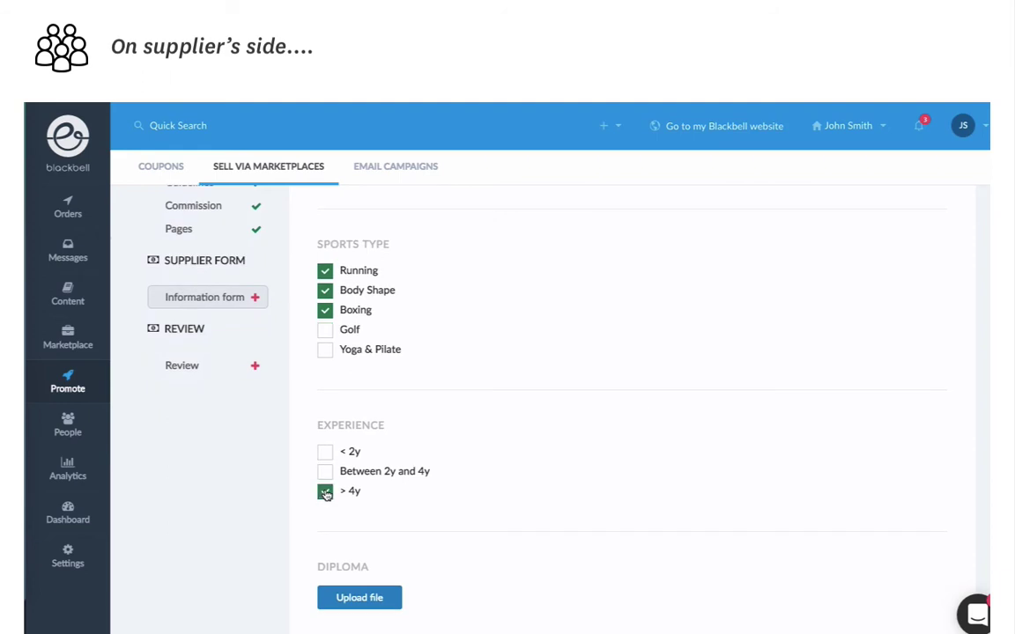
scroll(326, 494, down, 2)
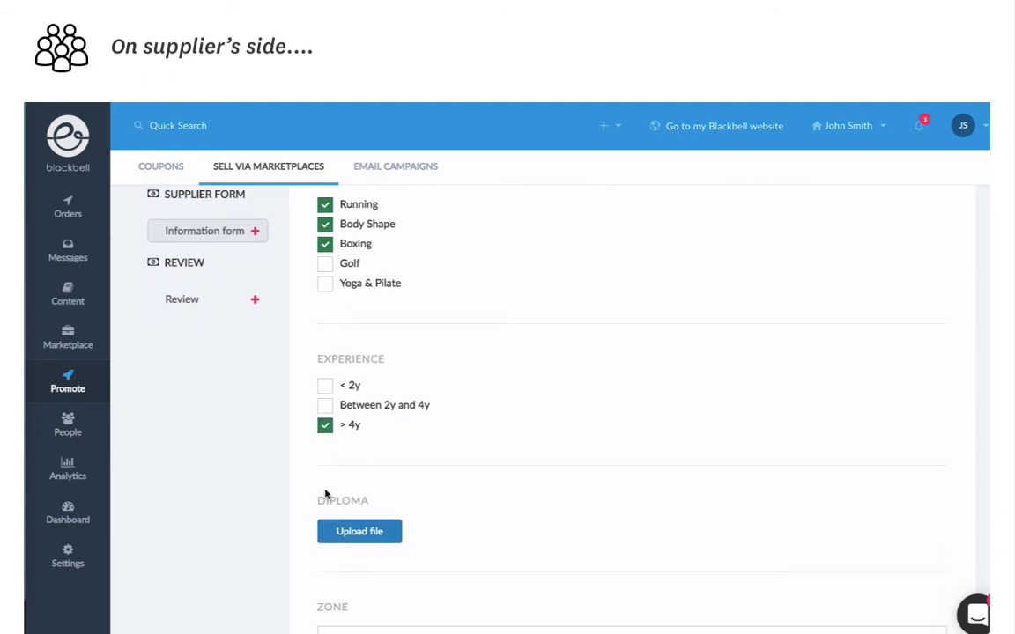
click(360, 530)
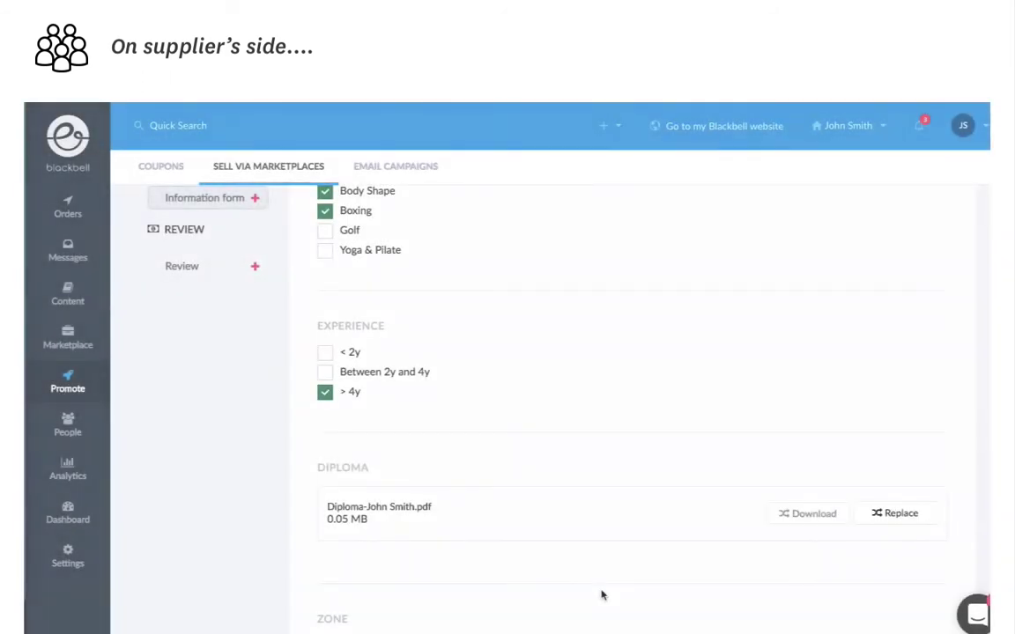
scroll(603, 595, down, 1)
scroll(603, 596, down, 2)
Step: Set the zone to Central Park West with a 15km radius and continue
click(532, 519)
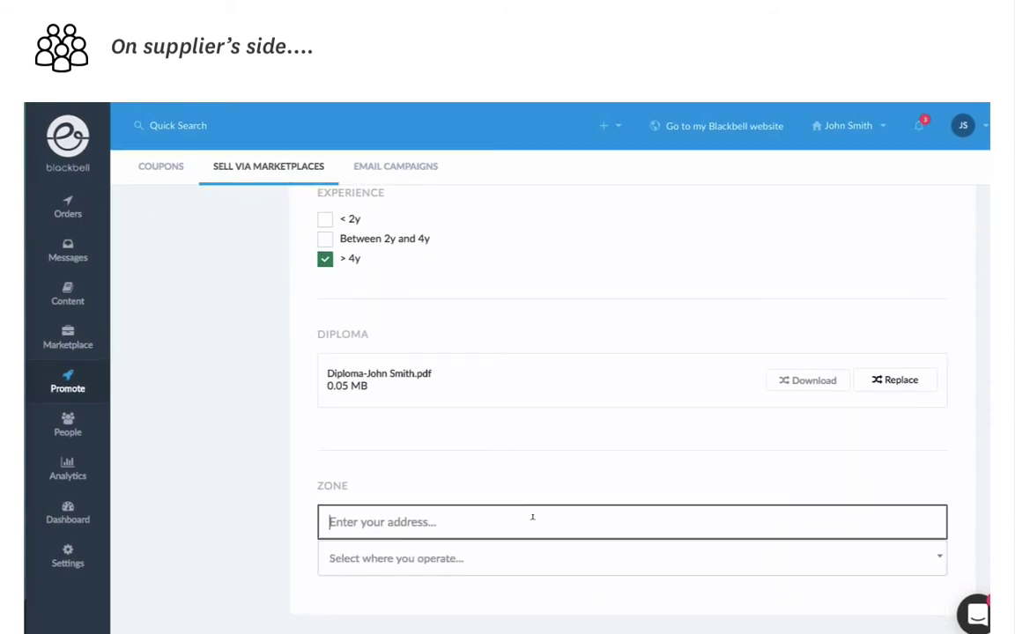
text(CENTRAL PA)
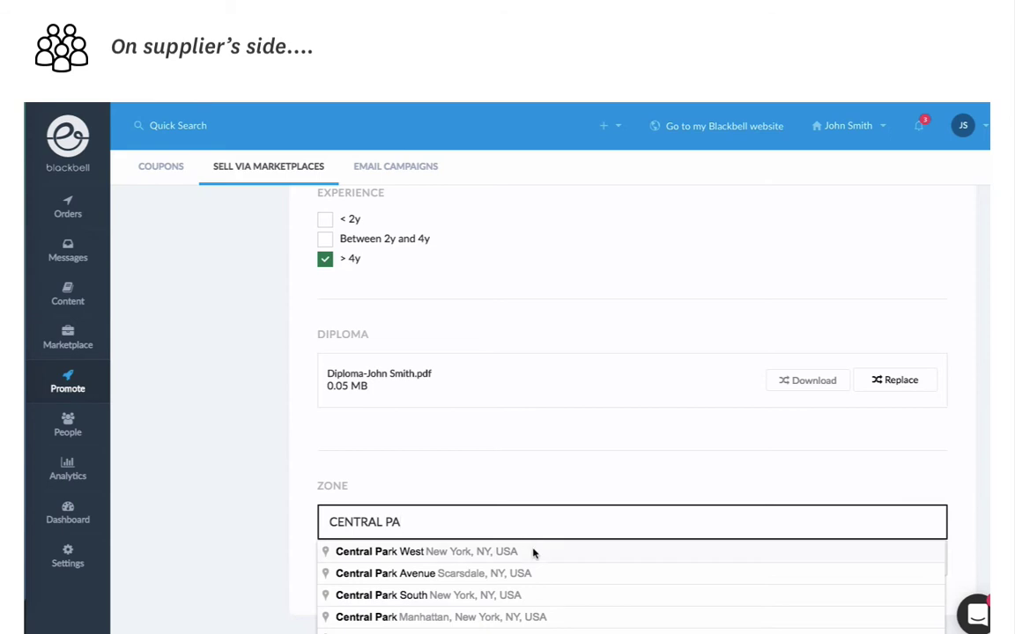
click(536, 550)
click(535, 555)
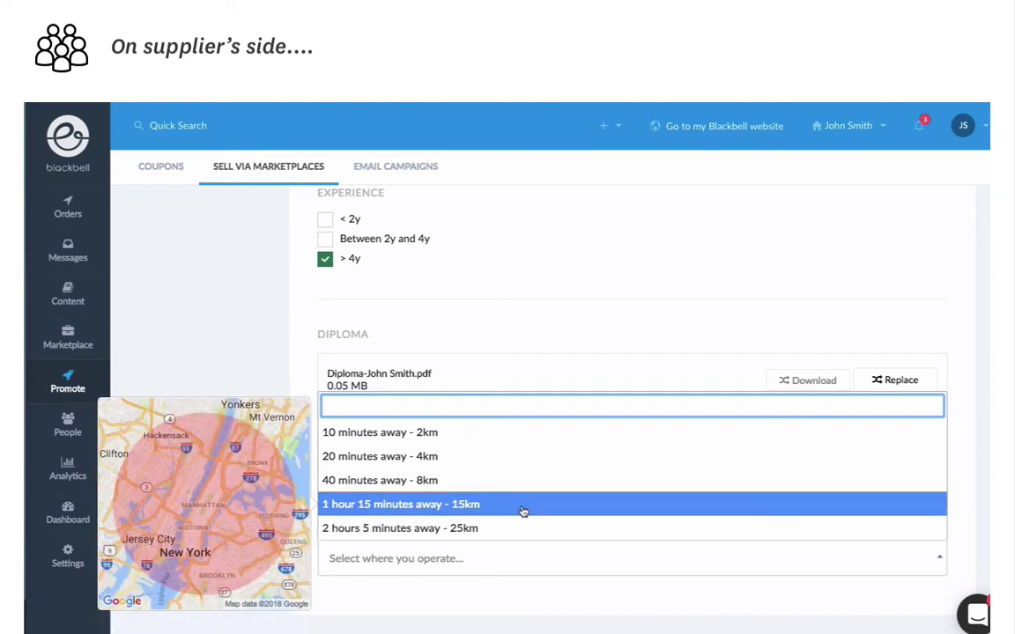
click(523, 505)
scroll(523, 504, up, 5)
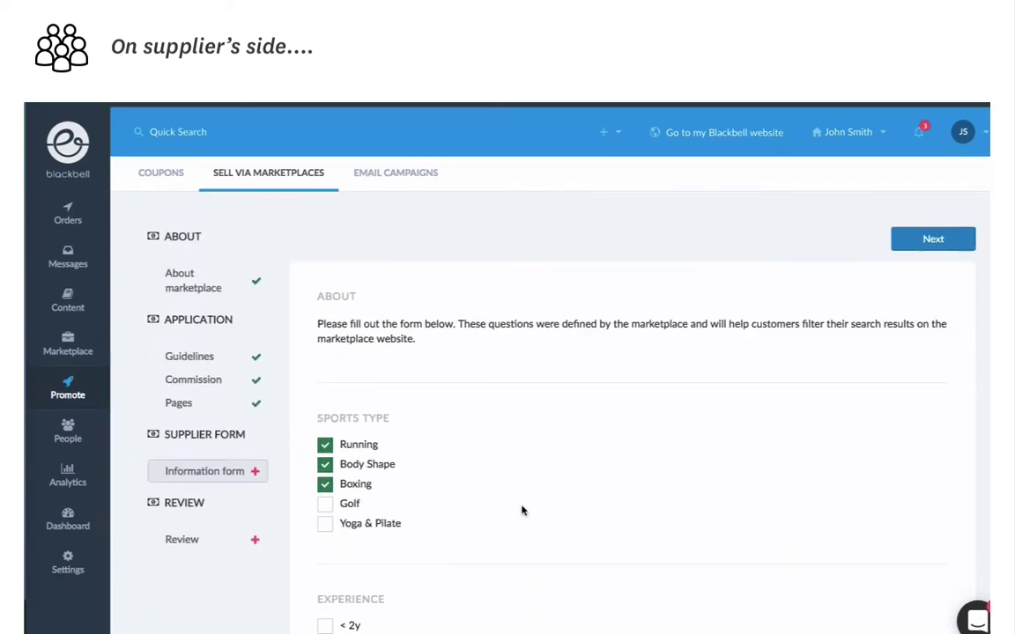
click(924, 233)
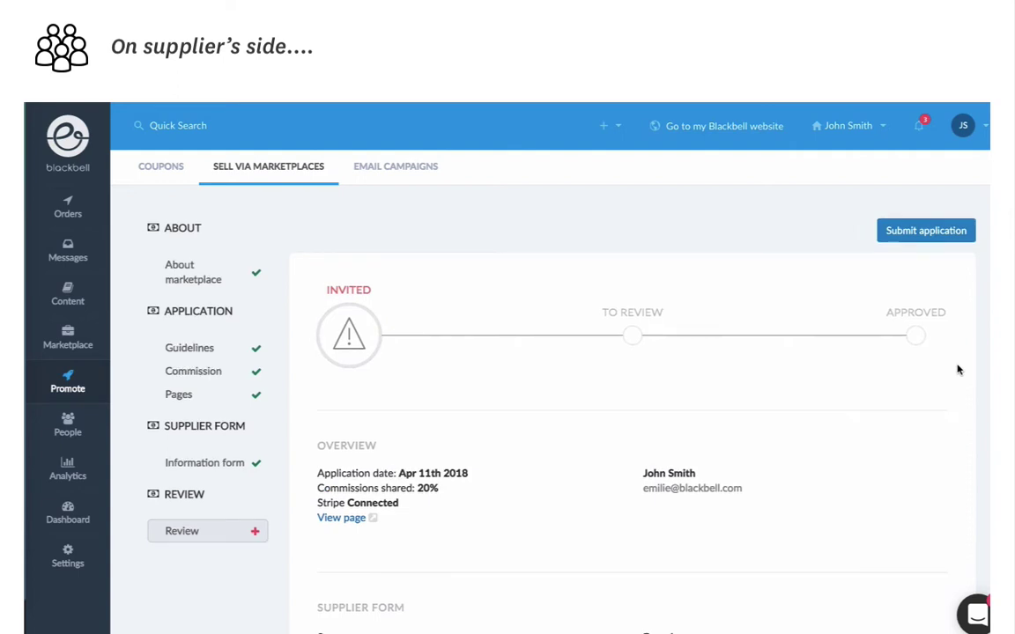
Step: Review the application summary and submit the supplier's marketplace application for approval
scroll(959, 368, down, 3)
scroll(958, 369, down, 8)
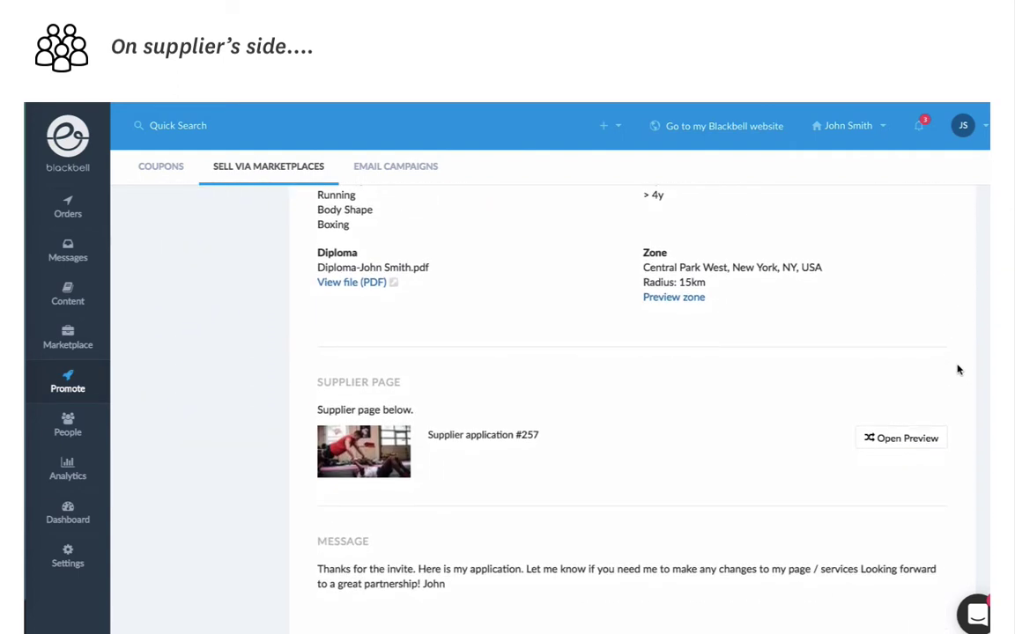
scroll(958, 370, up, 5)
scroll(958, 370, up, 4)
scroll(958, 370, up, 3)
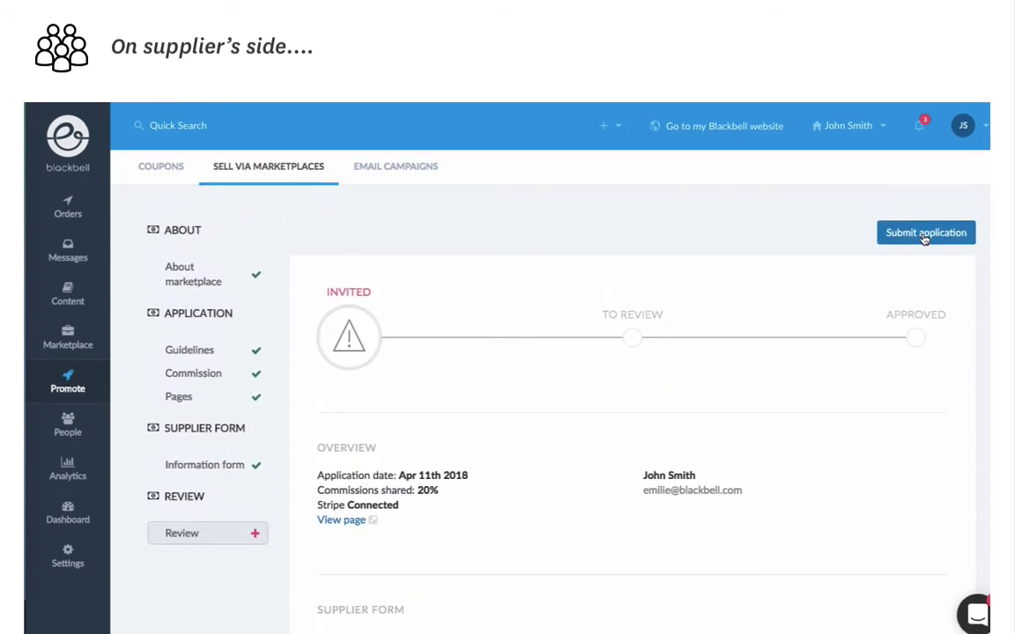
click(924, 236)
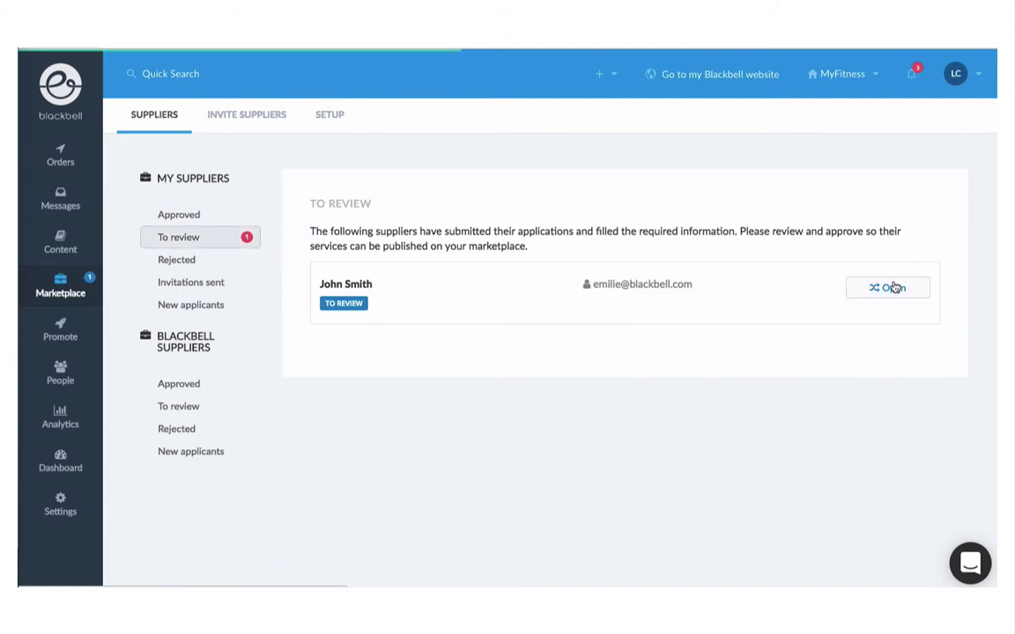
Step: Open supplier application #257 and preview its 15km Central Park West zone on the map
click(890, 287)
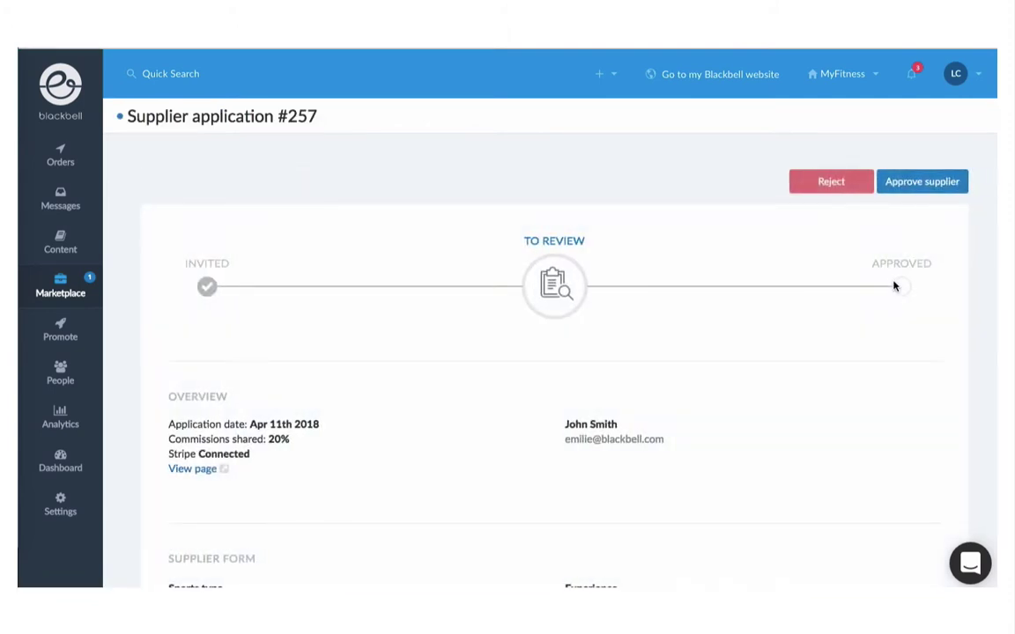
scroll(893, 285, down, 3)
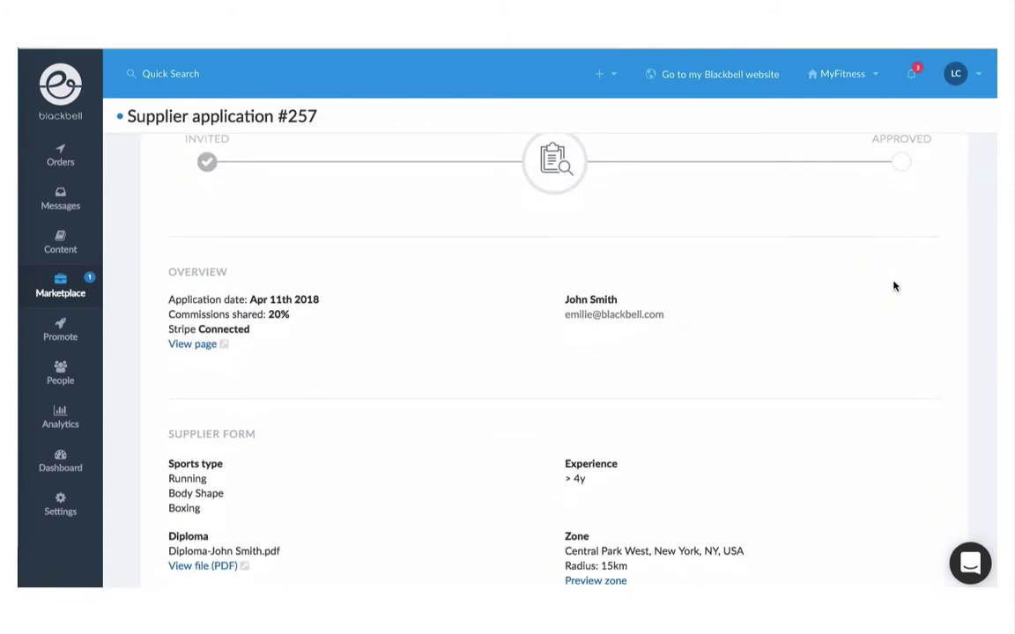
scroll(893, 285, down, 3)
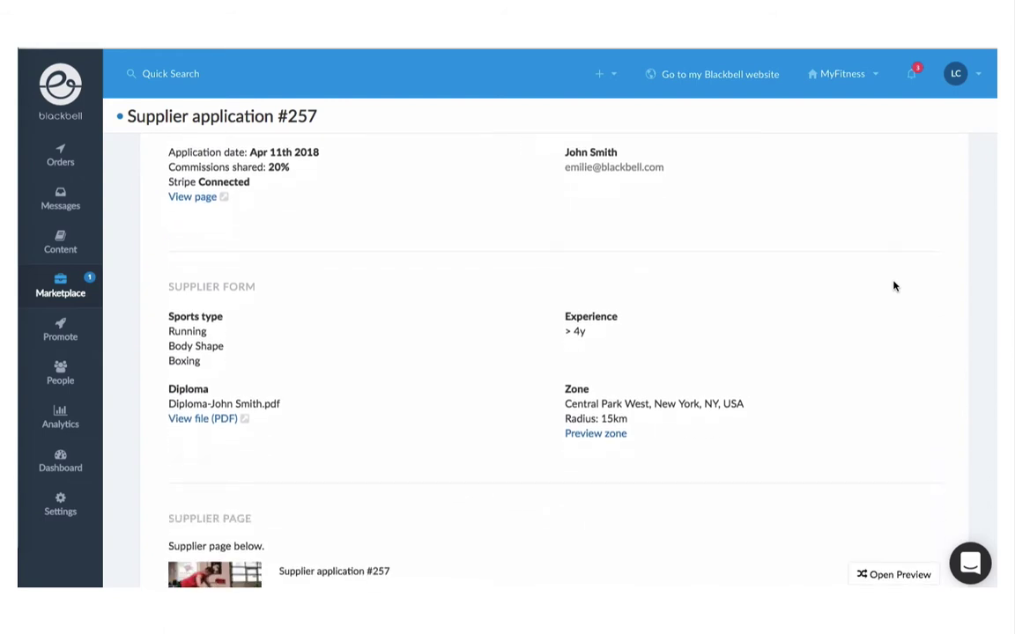
scroll(893, 286, down, 2)
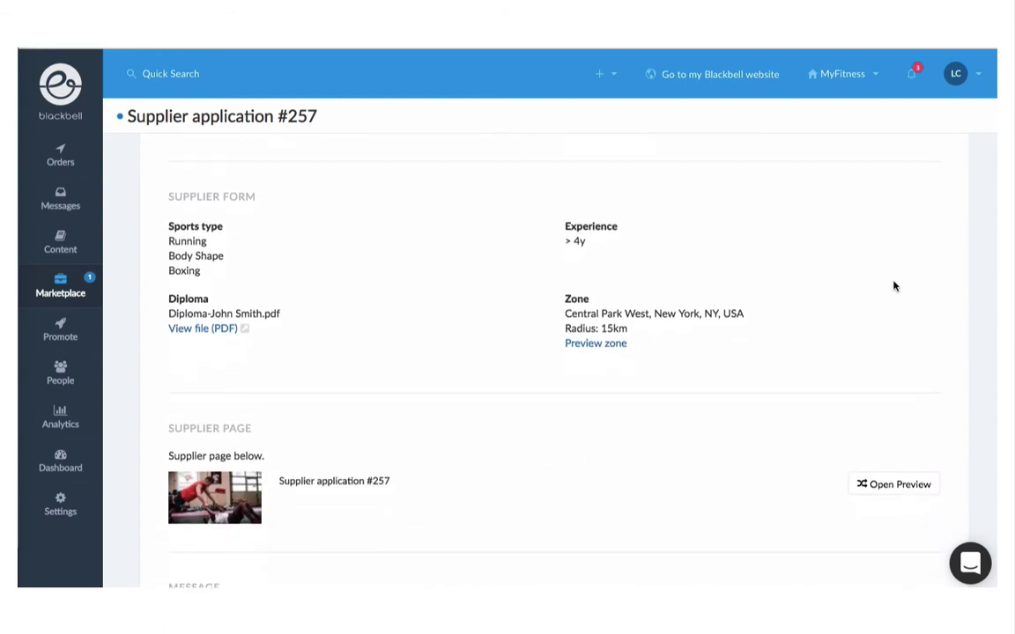
click(613, 343)
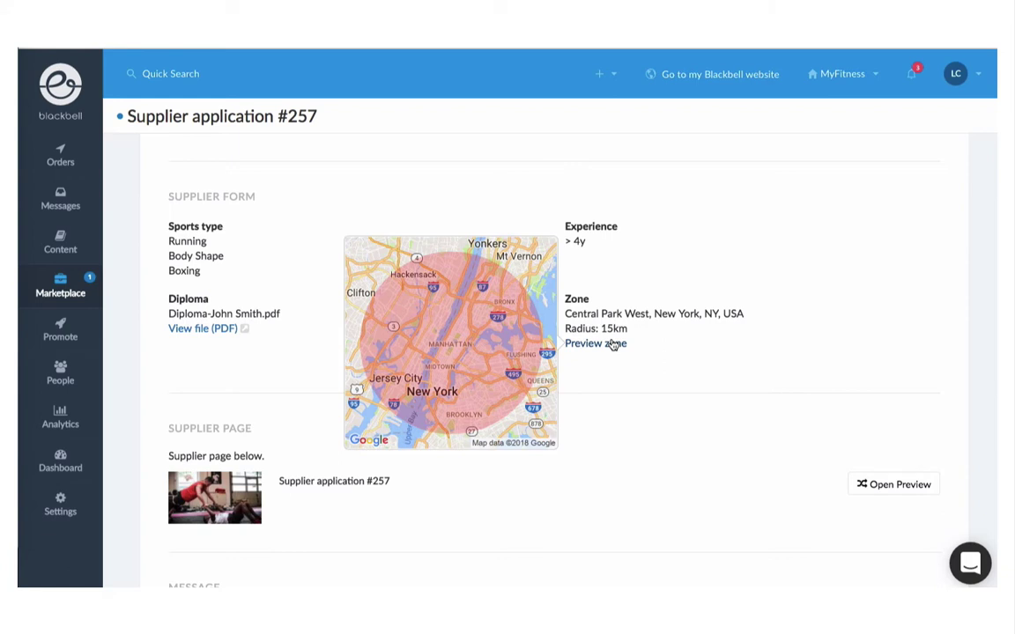
scroll(833, 367, down, 3)
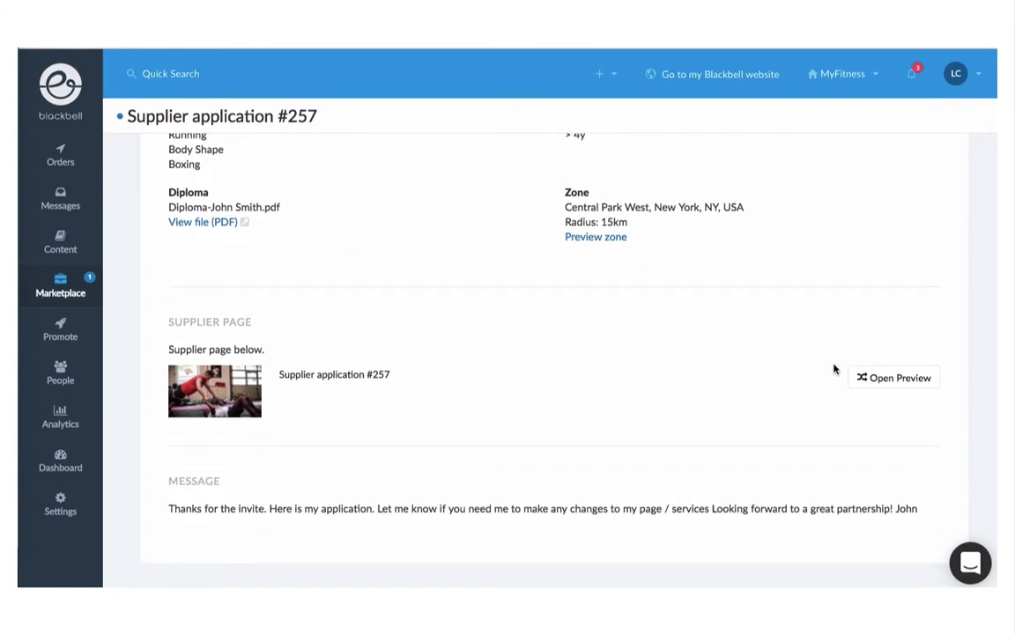
click(907, 385)
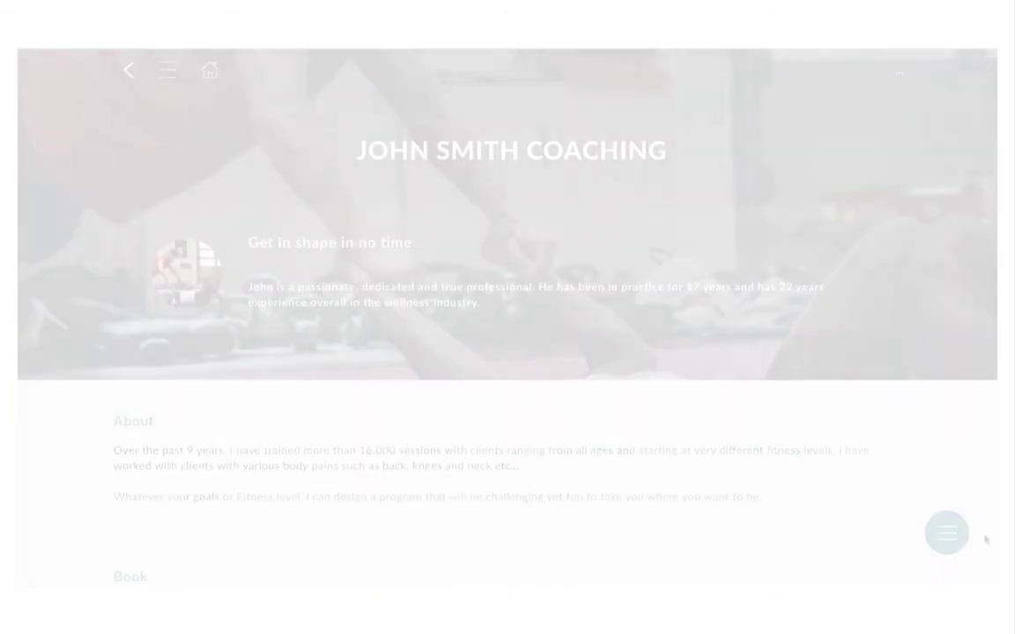
scroll(985, 539, down, 3)
scroll(985, 539, down, 2)
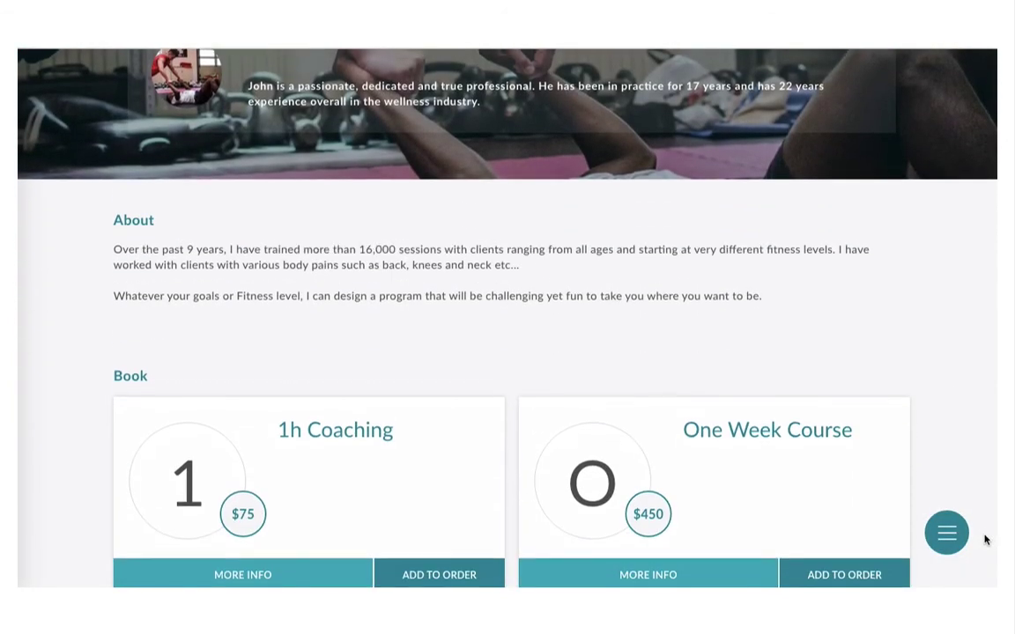
scroll(985, 539, down, 2)
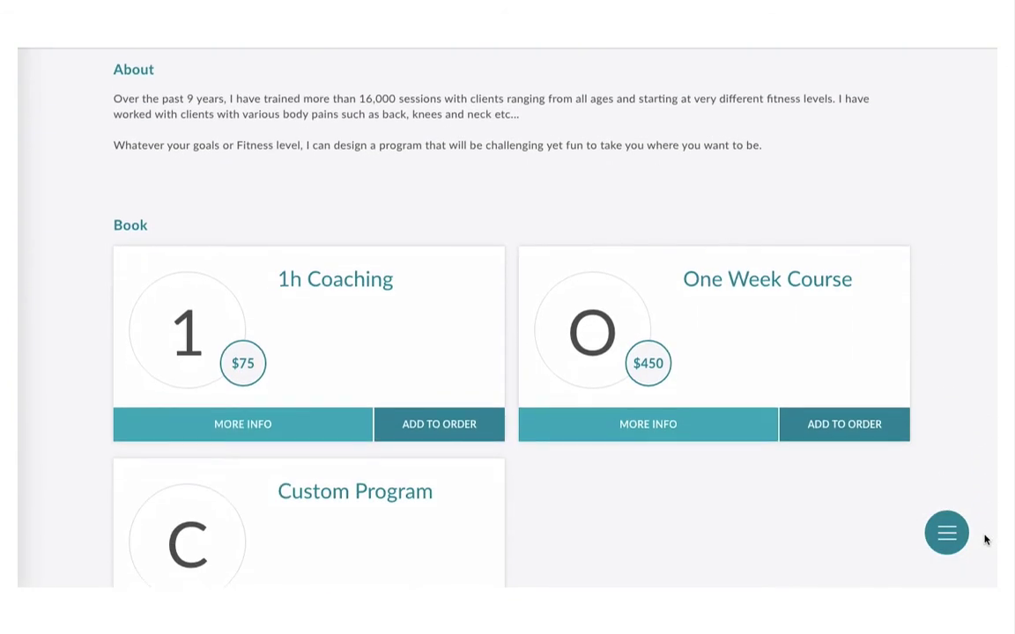
scroll(985, 539, down, 2)
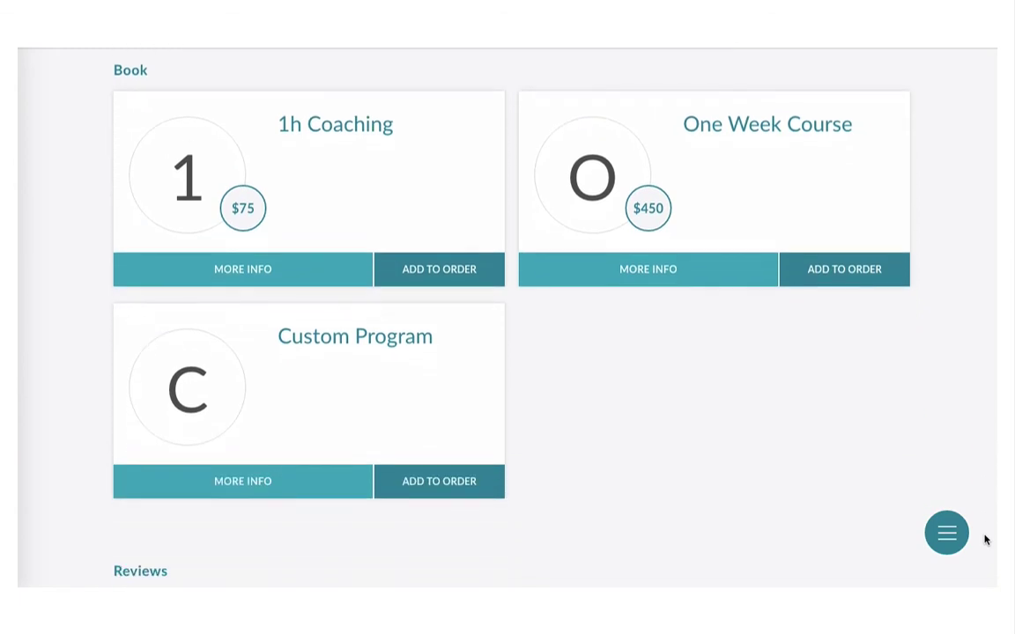
scroll(985, 539, down, 2)
scroll(984, 539, down, 2)
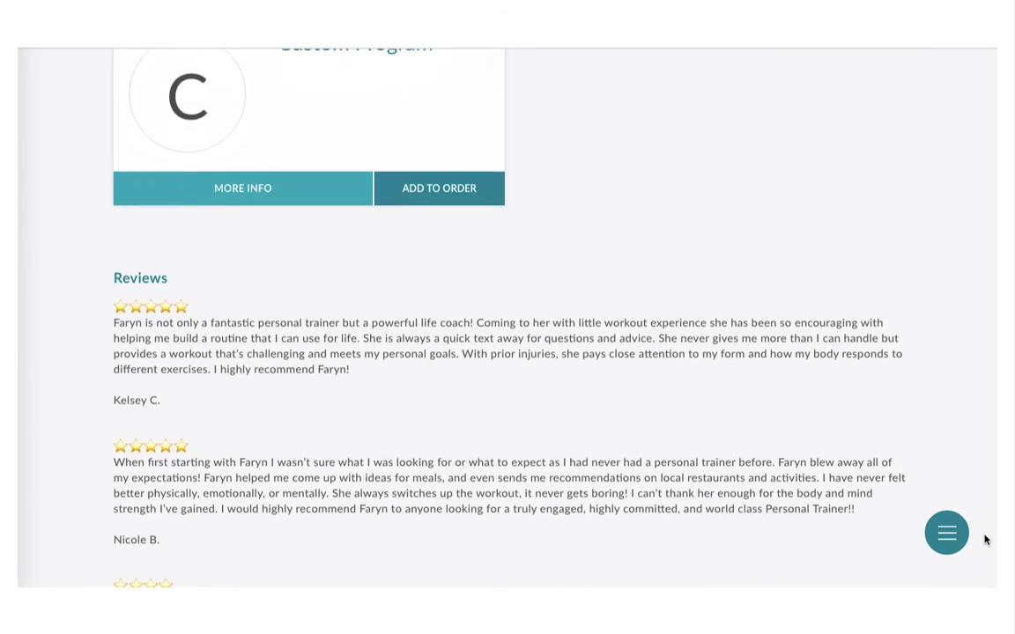
scroll(984, 539, down, 3)
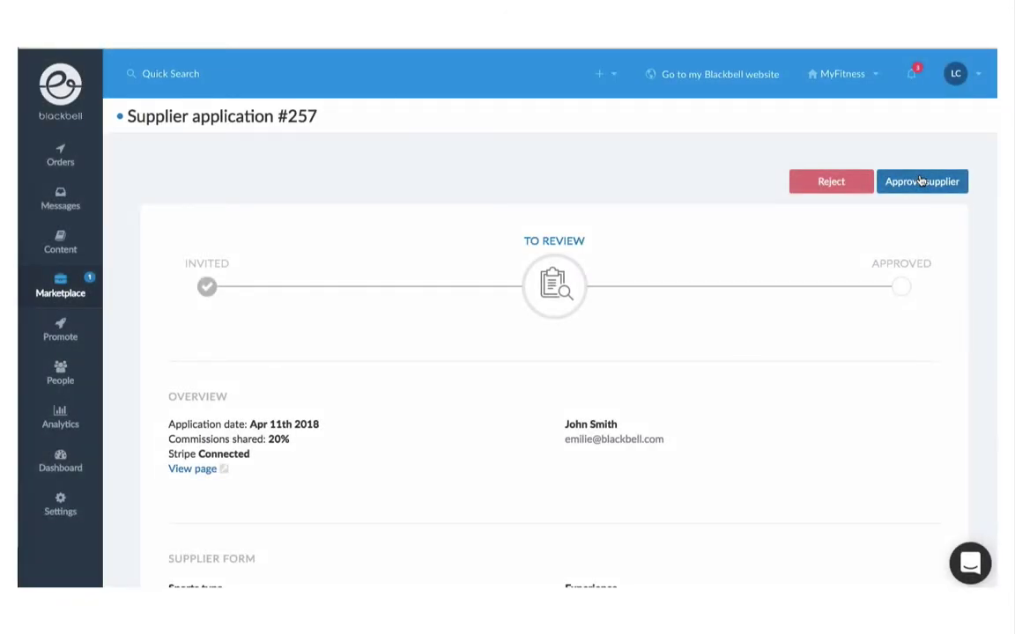
Step: Approve the supplier, then list Content > Pages > Suppliers pages showing their coaching page
click(921, 180)
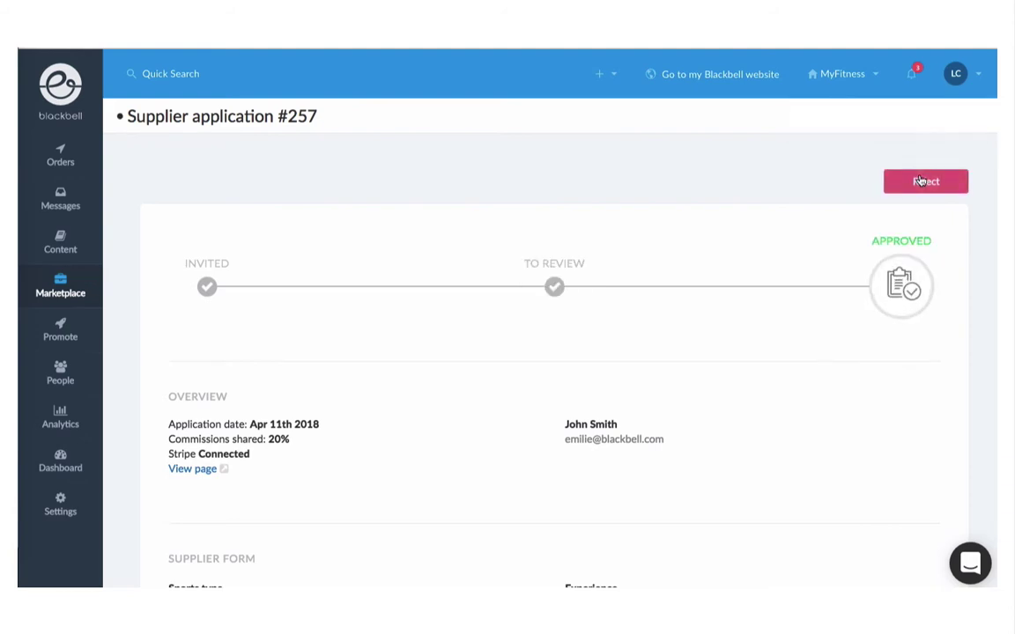
click(74, 293)
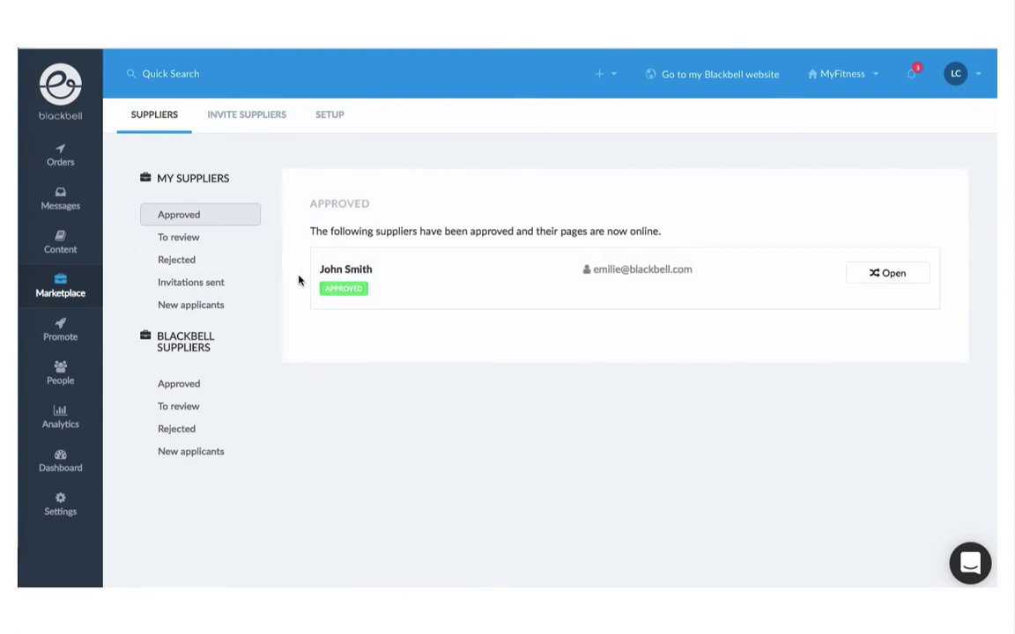
click(63, 249)
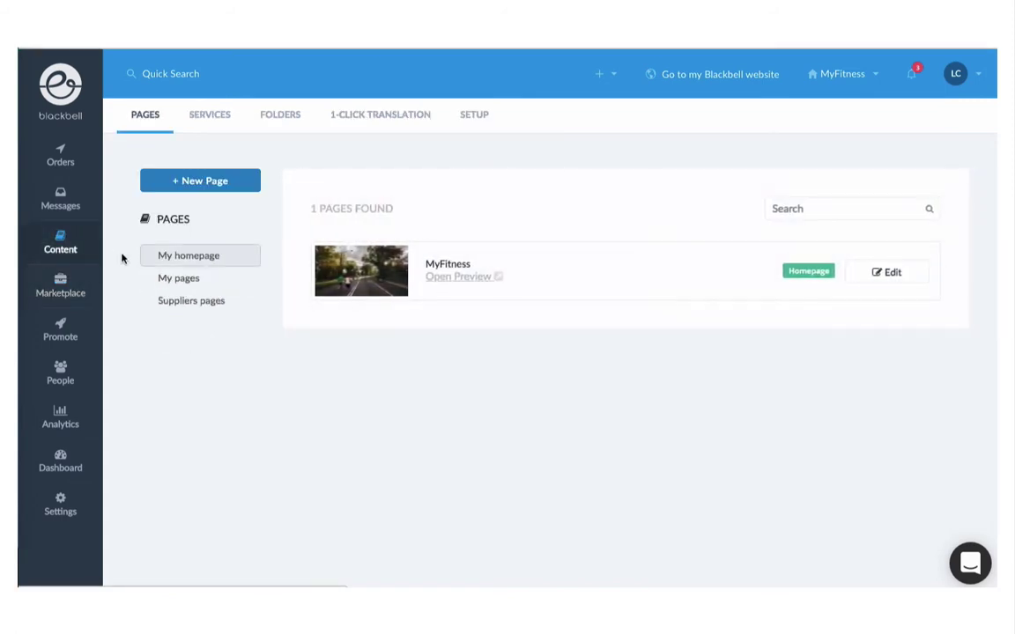
click(212, 301)
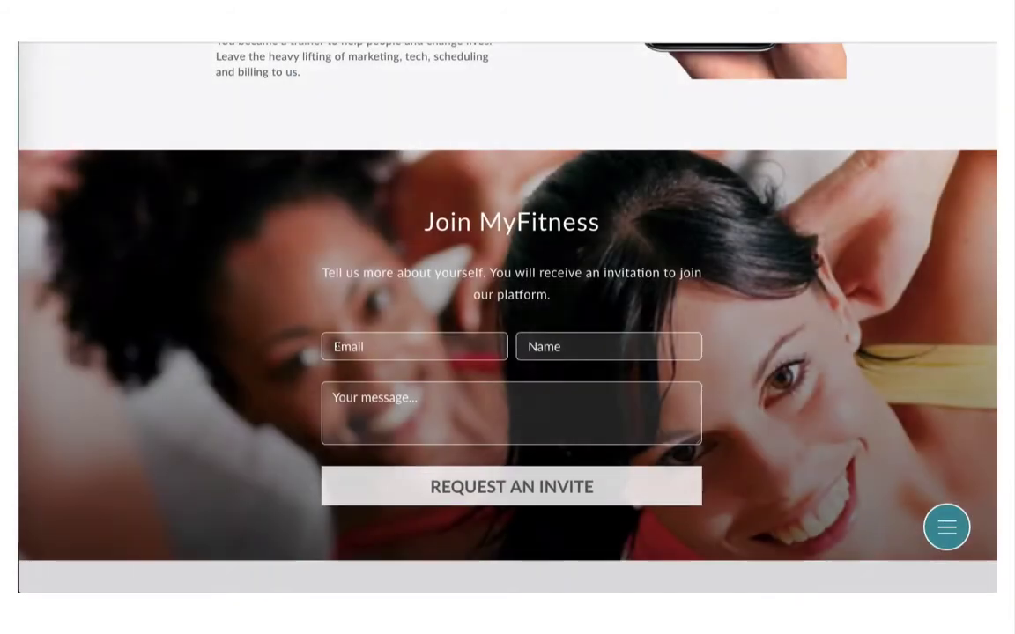
Step: Fill the Join MyFitness form with the applicant's e-mail, name and pasted coaching message, then request an invite
text(john@smith.com)
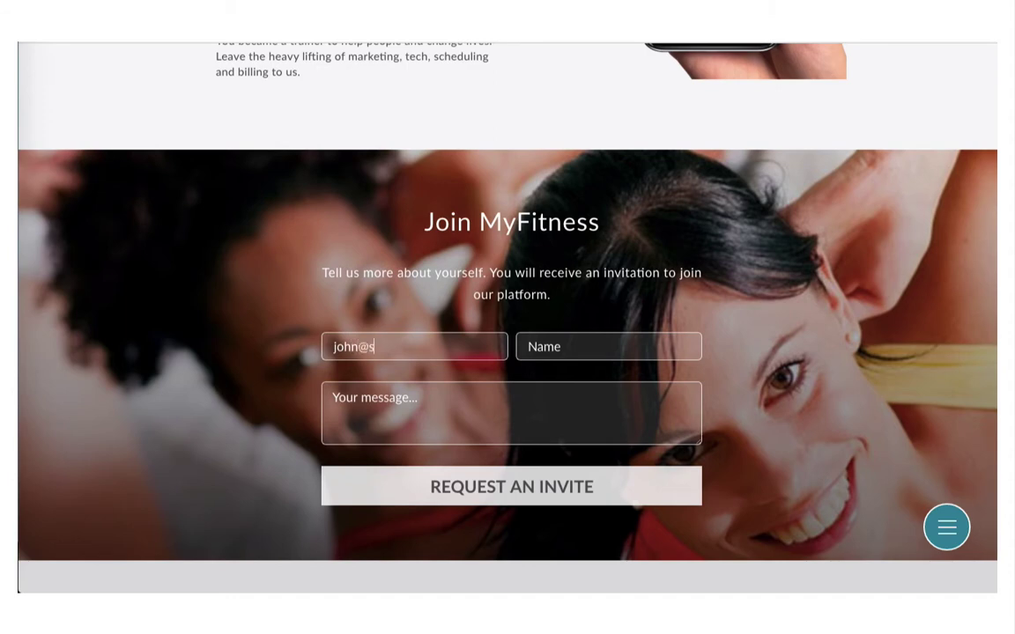
key(Tab)
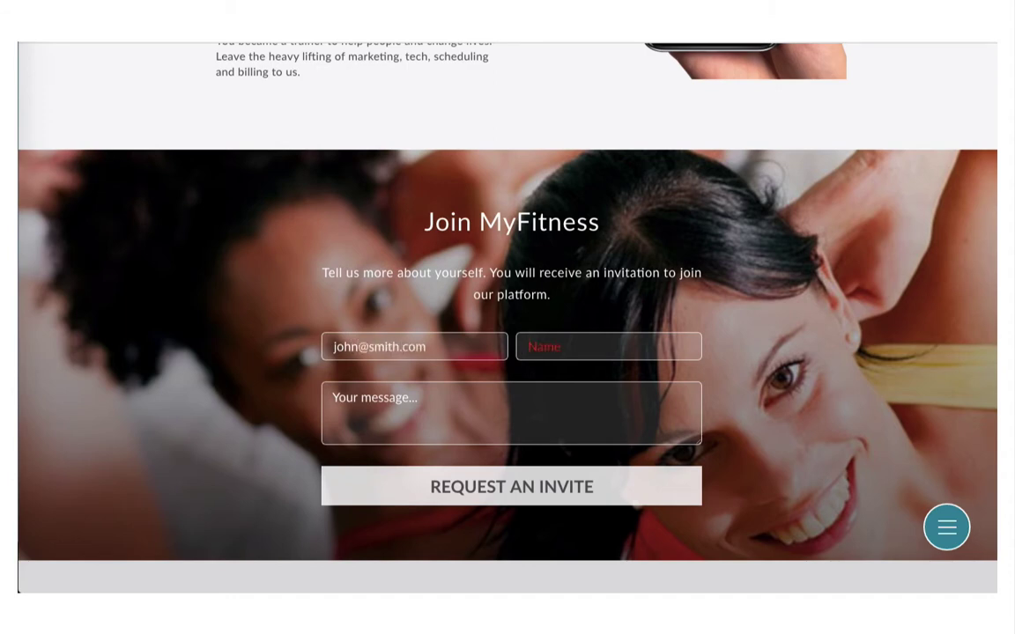
text(john smith)
key(Tab)
text(Hey, I am interested in joining your platform. 4y+ experience in coaching. Check out my profile: XXX John)
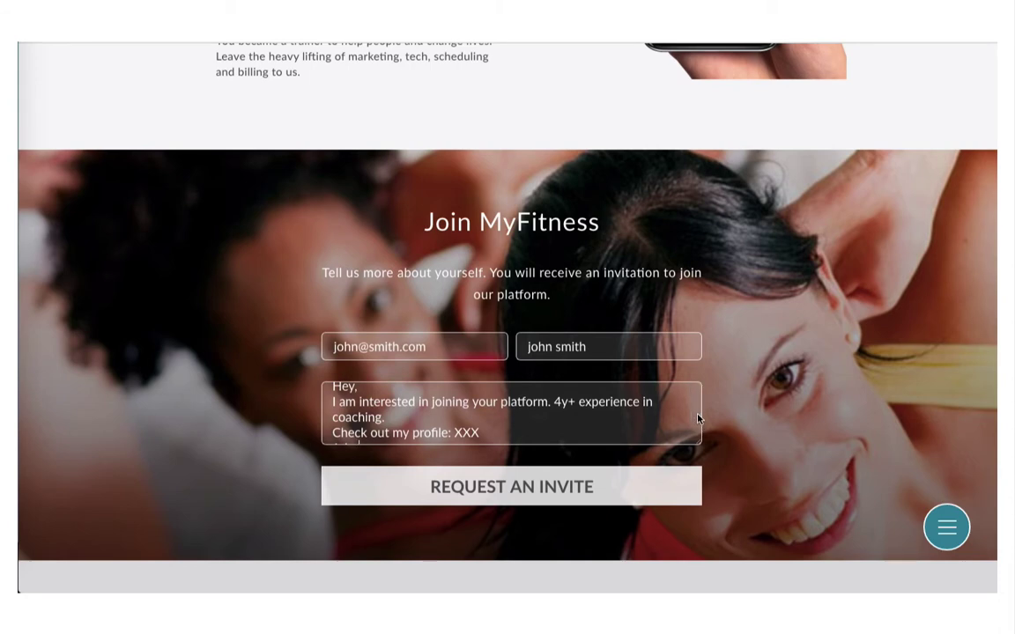
scroll(695, 414, down, 1)
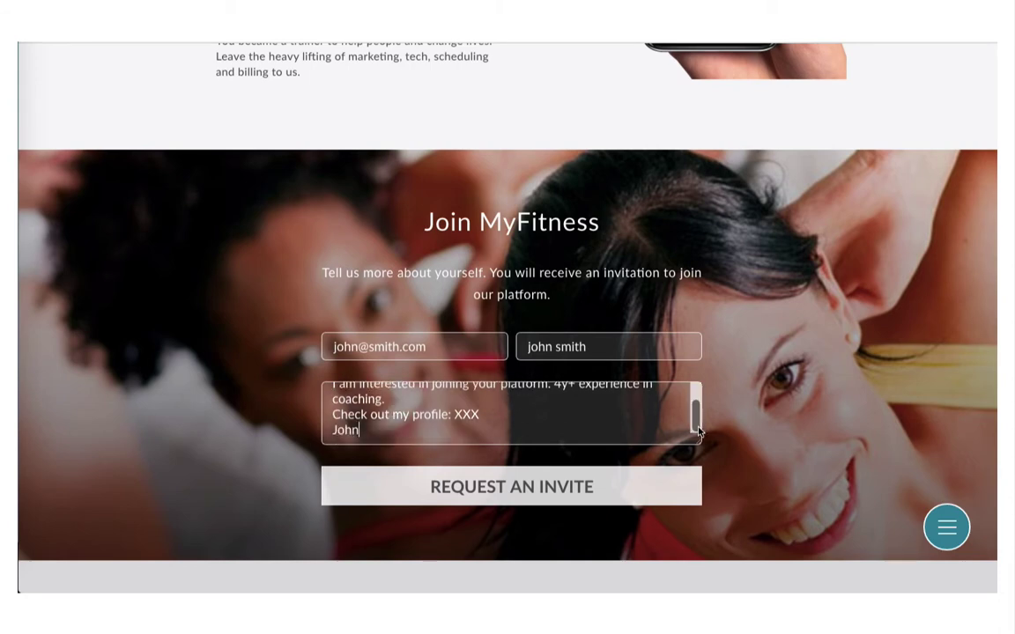
click(519, 486)
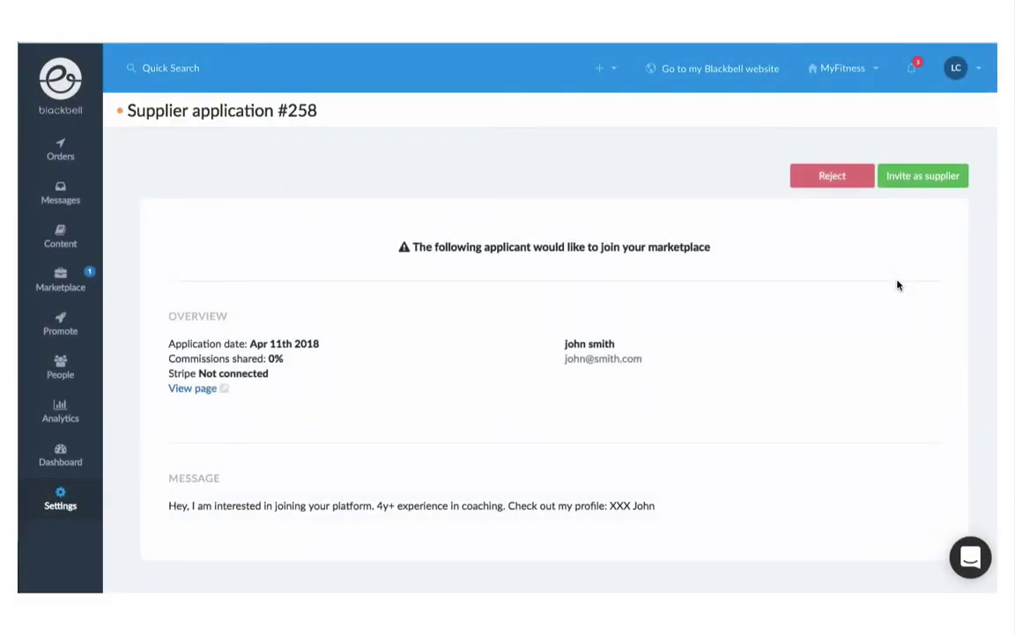
Step: Invite the applicant from application #258 to join as a supplier
click(921, 176)
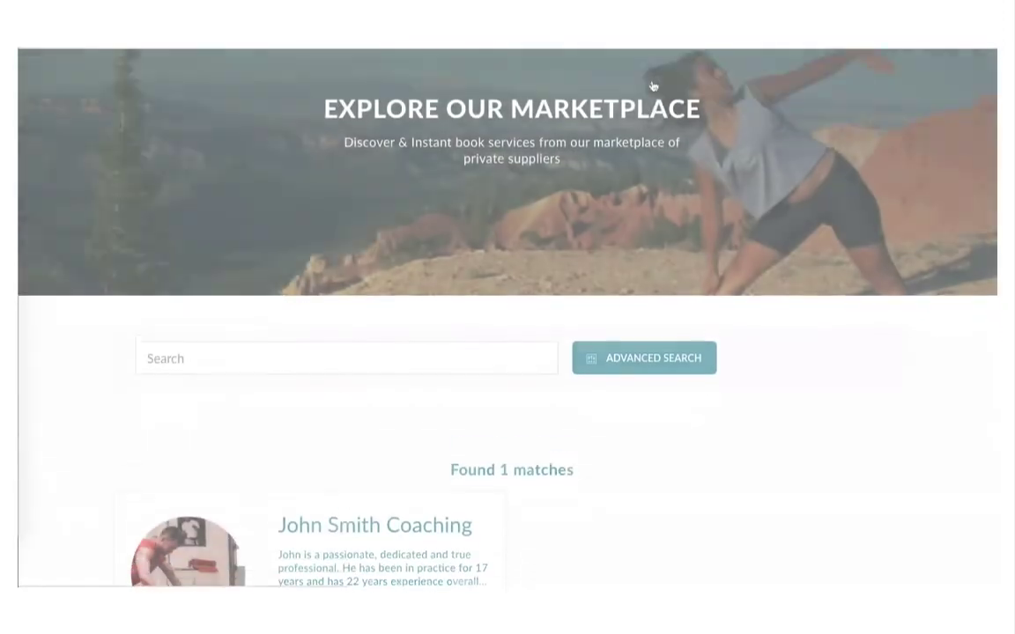
Step: In Advanced Search, filter trainers to Body Shape with over 4 years' experience
scroll(652, 85, down, 3)
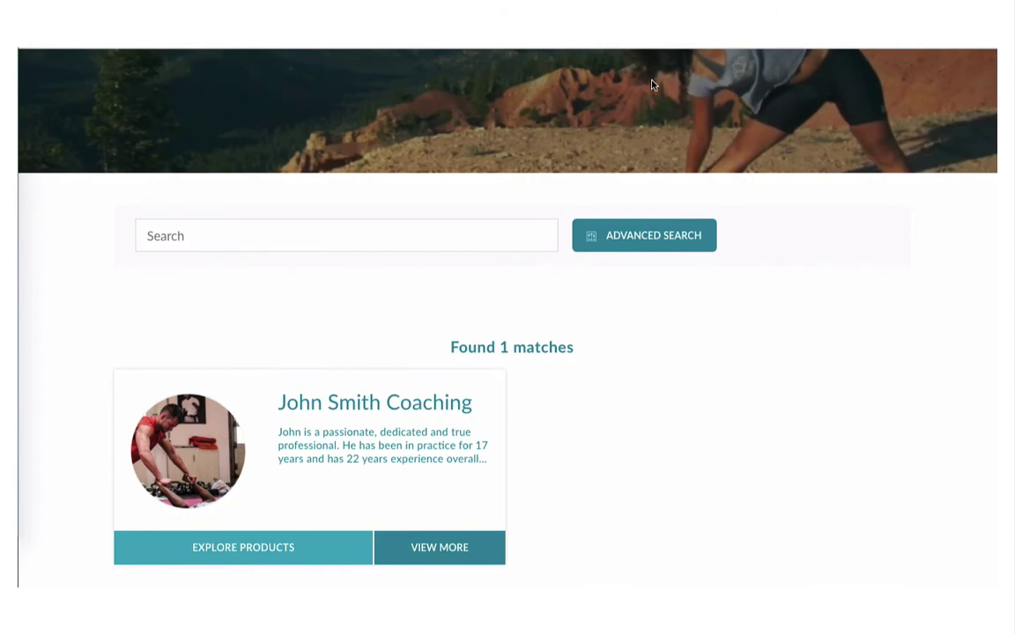
click(630, 236)
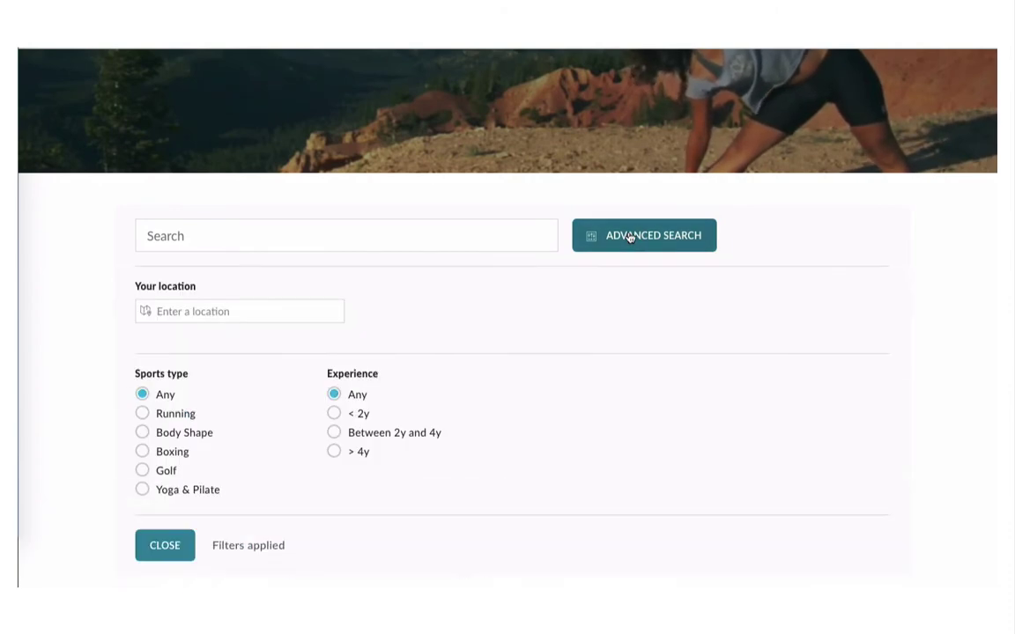
scroll(630, 238, down, 3)
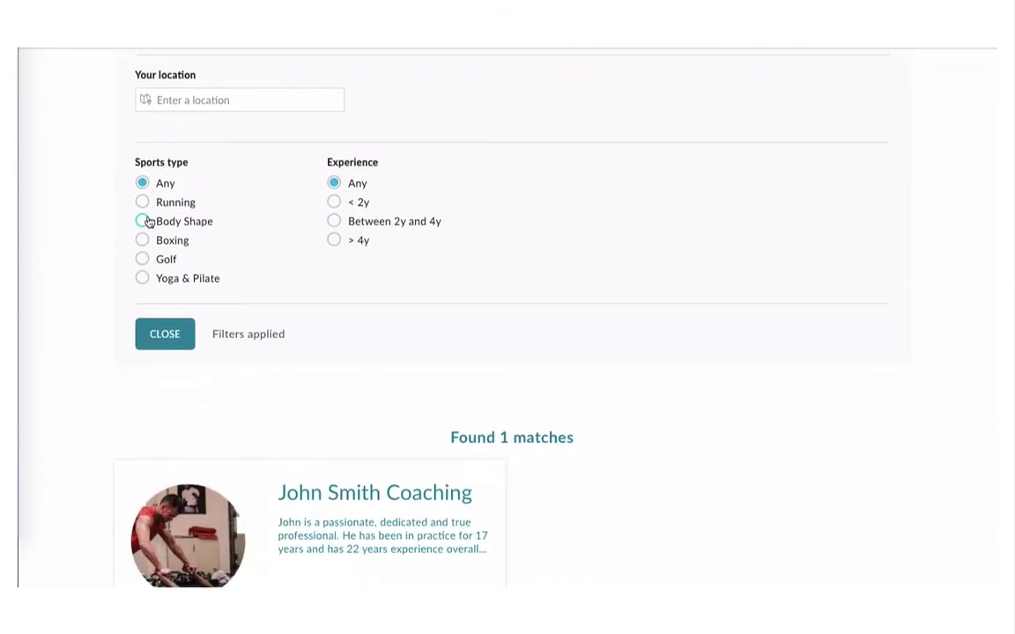
click(143, 220)
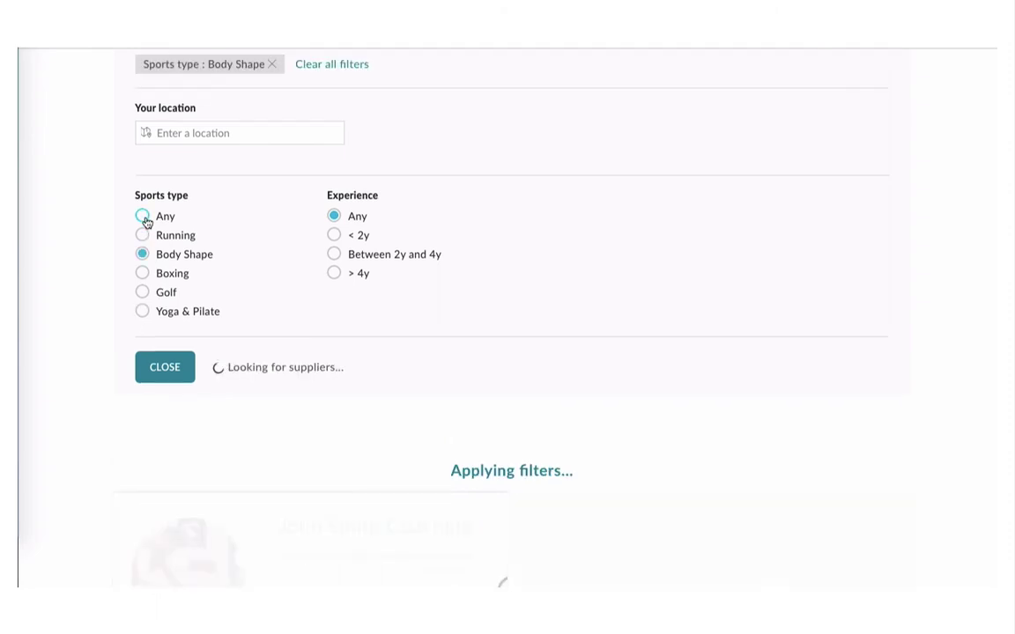
click(333, 274)
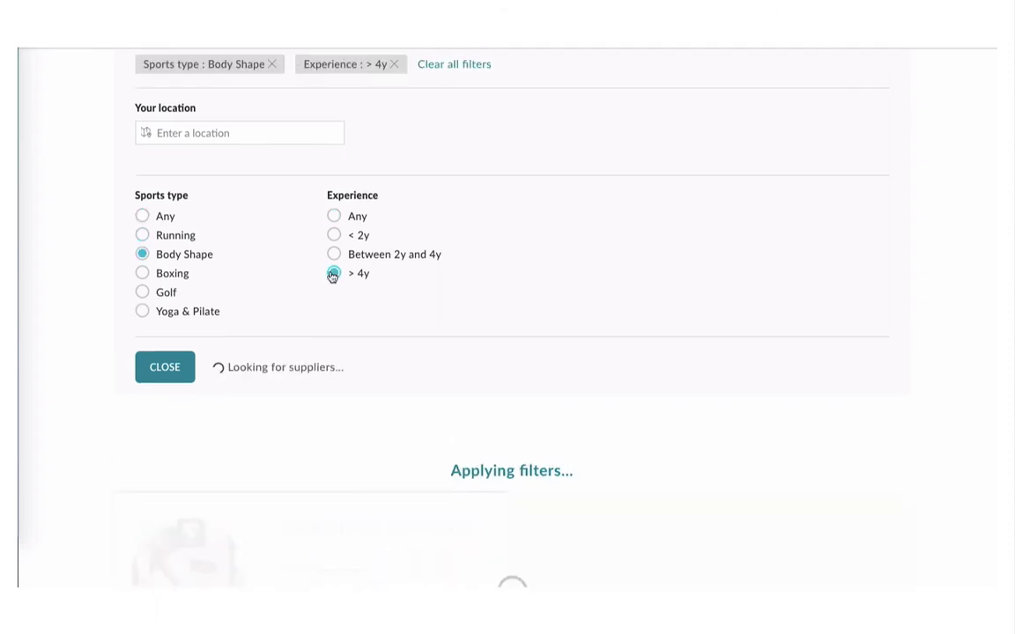
Step: Set the search location to New York, NY, USA
scroll(513, 414, down, 2)
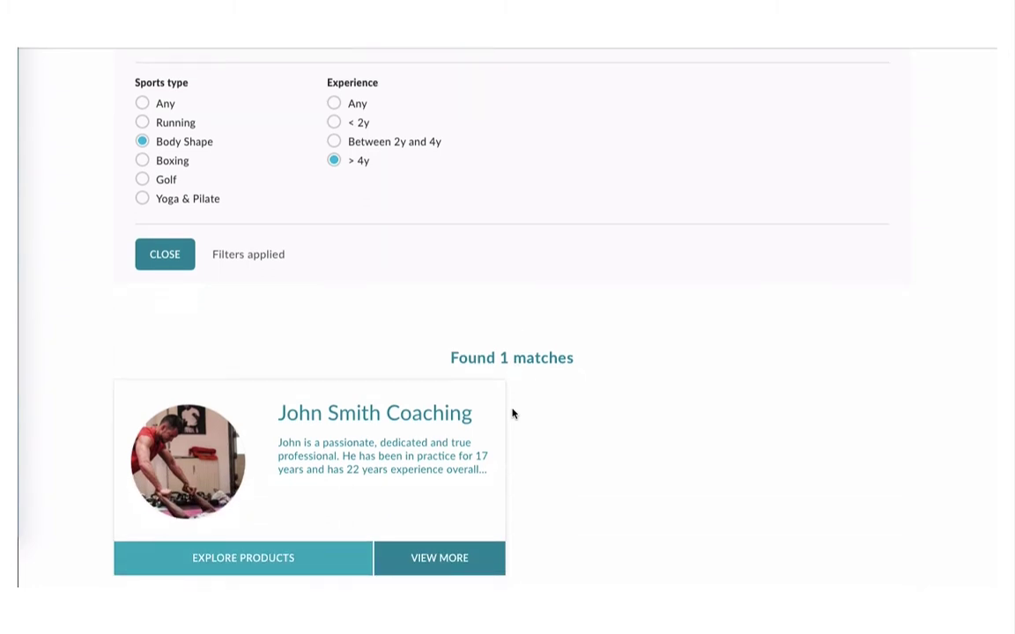
scroll(513, 413, up, 3)
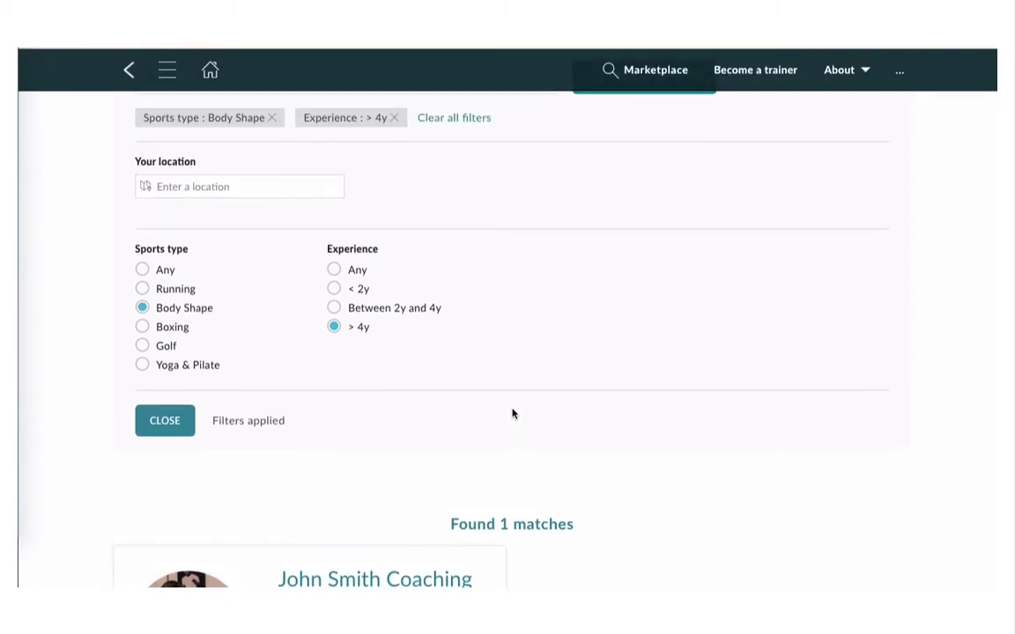
click(242, 185)
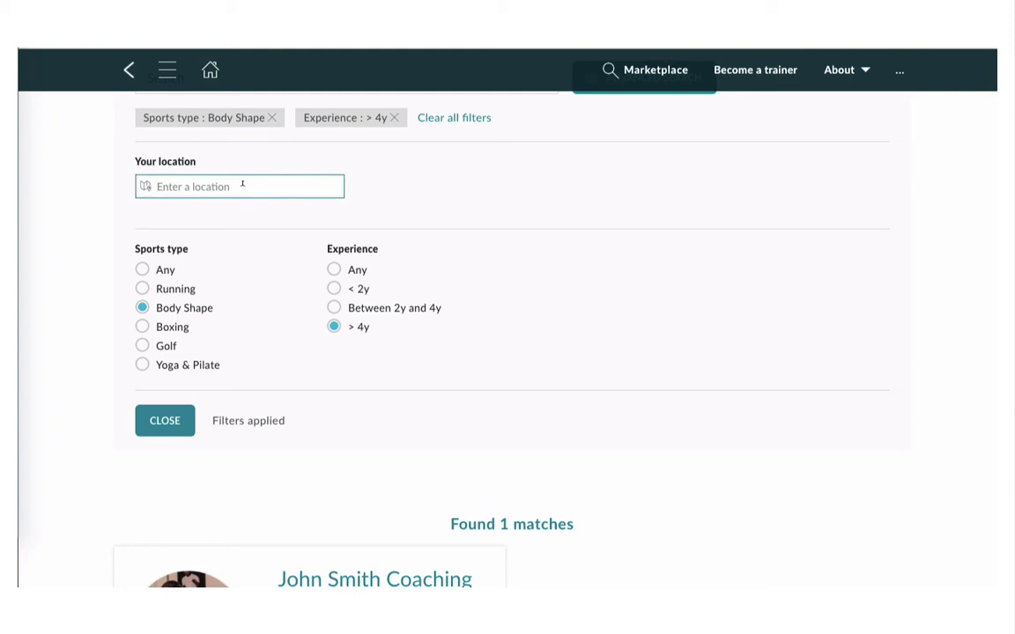
text(new)
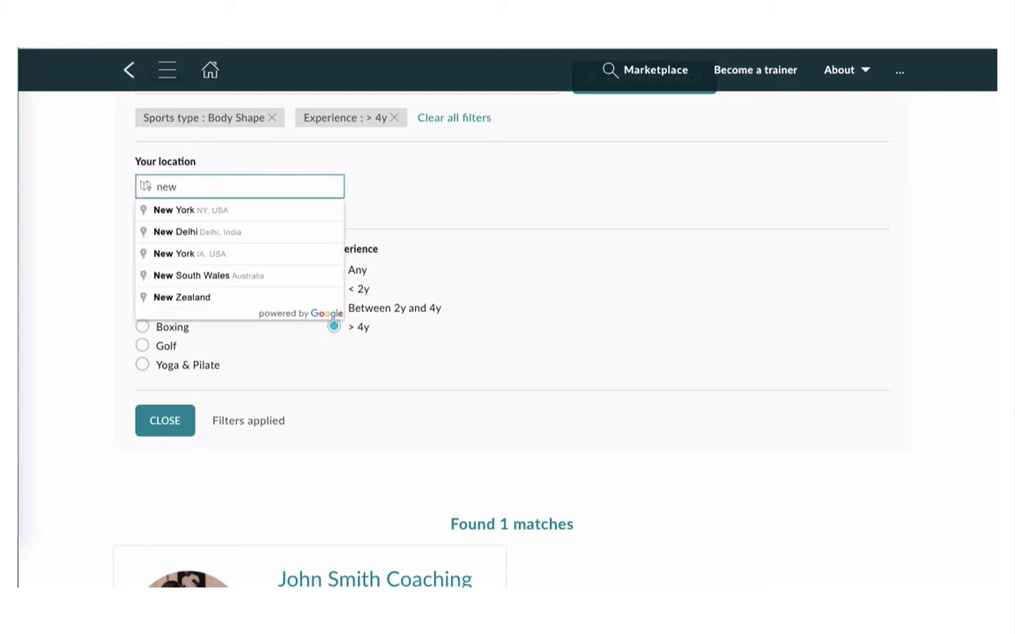
click(242, 209)
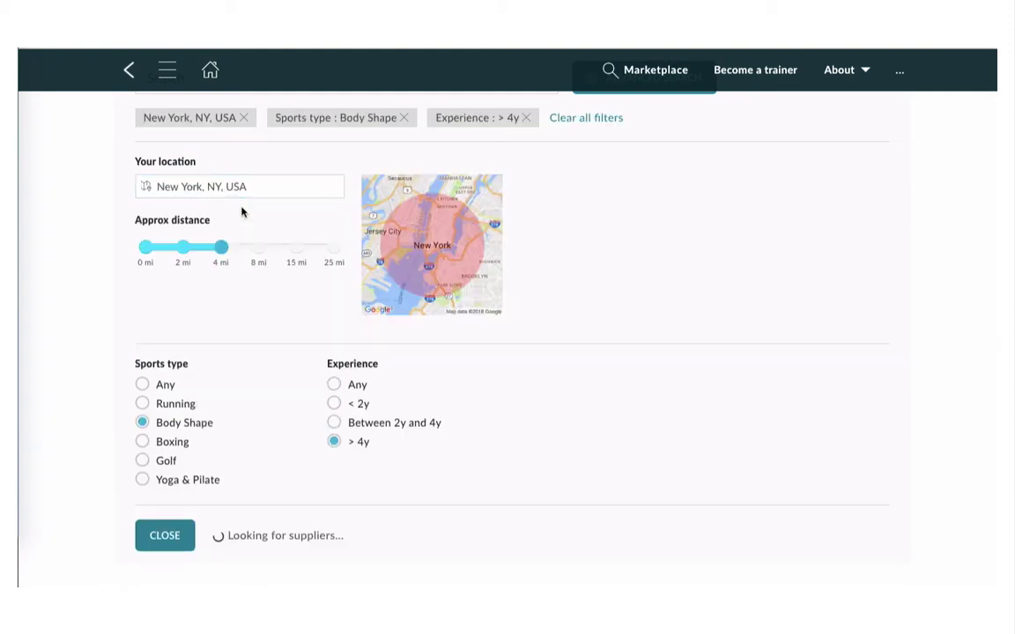
Step: Replace the location with Miami, FL, USA and check the results
scroll(305, 295, down, 2)
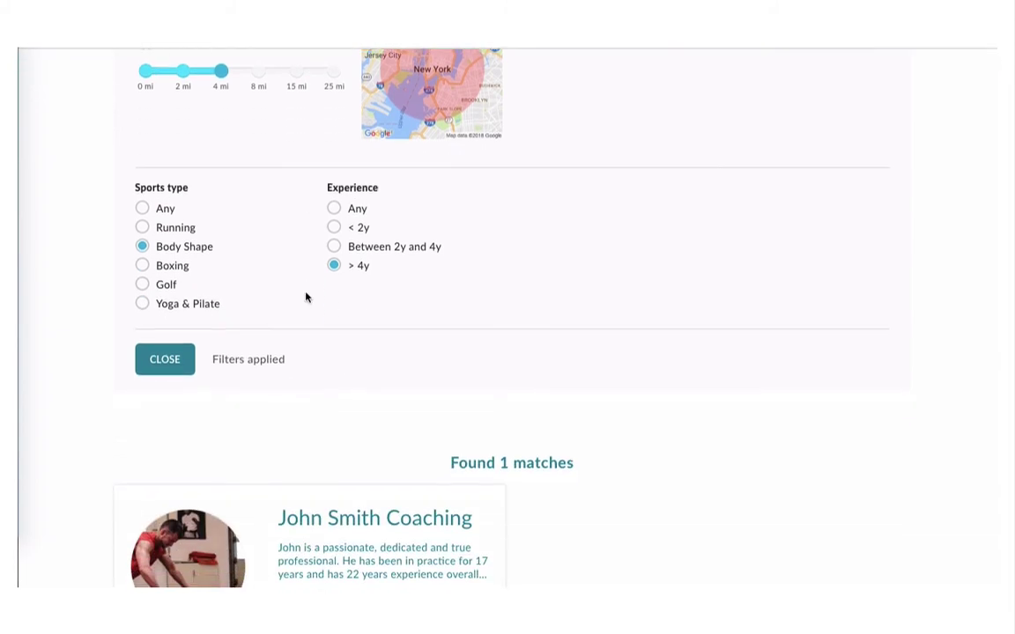
scroll(306, 297, up, 2)
triple_click(257, 176)
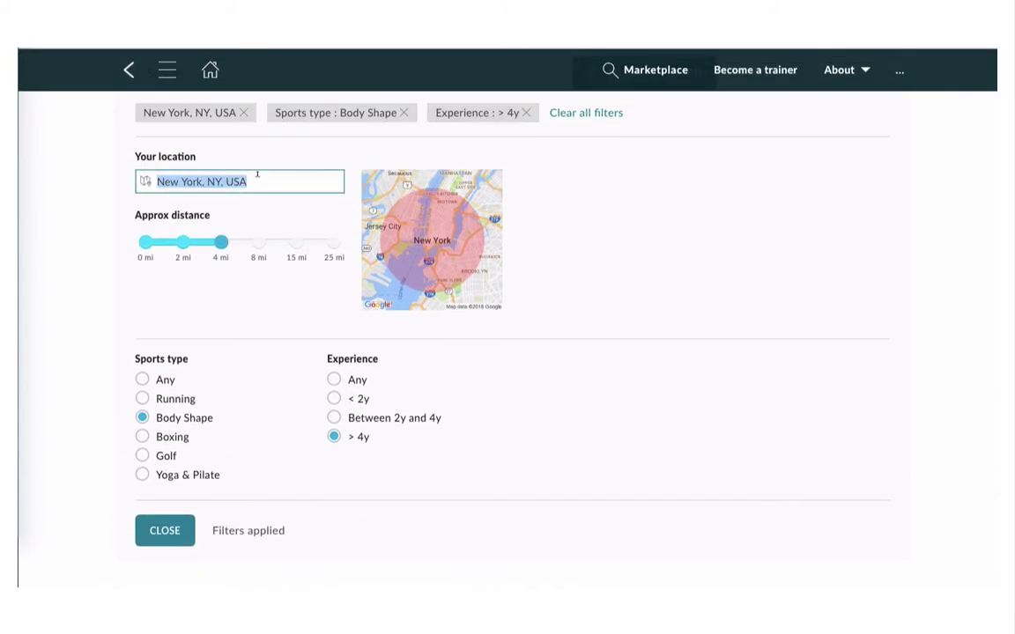
text(miami)
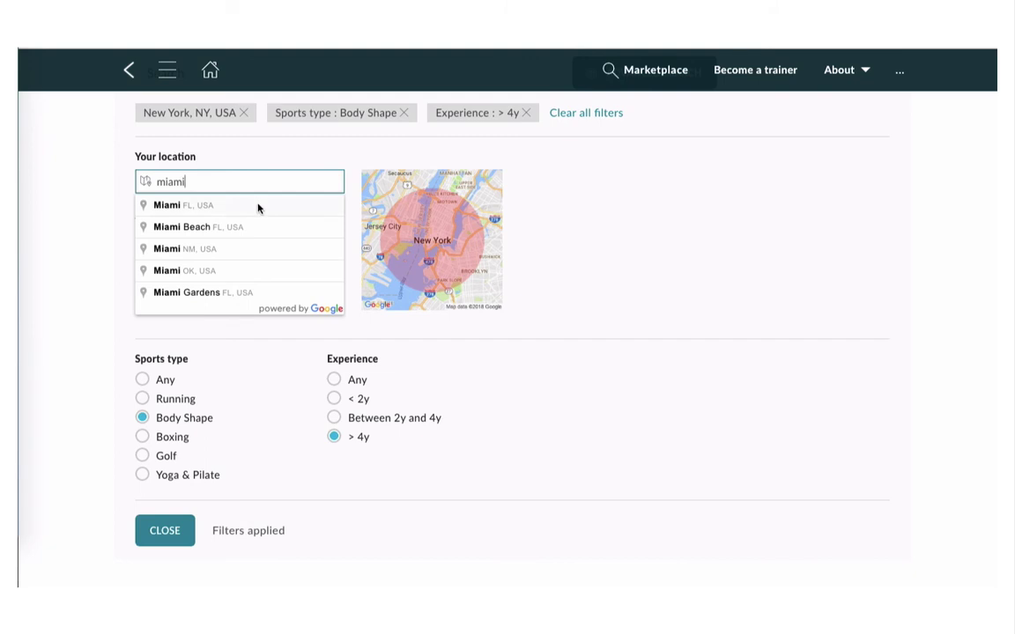
click(258, 208)
scroll(279, 326, down, 2)
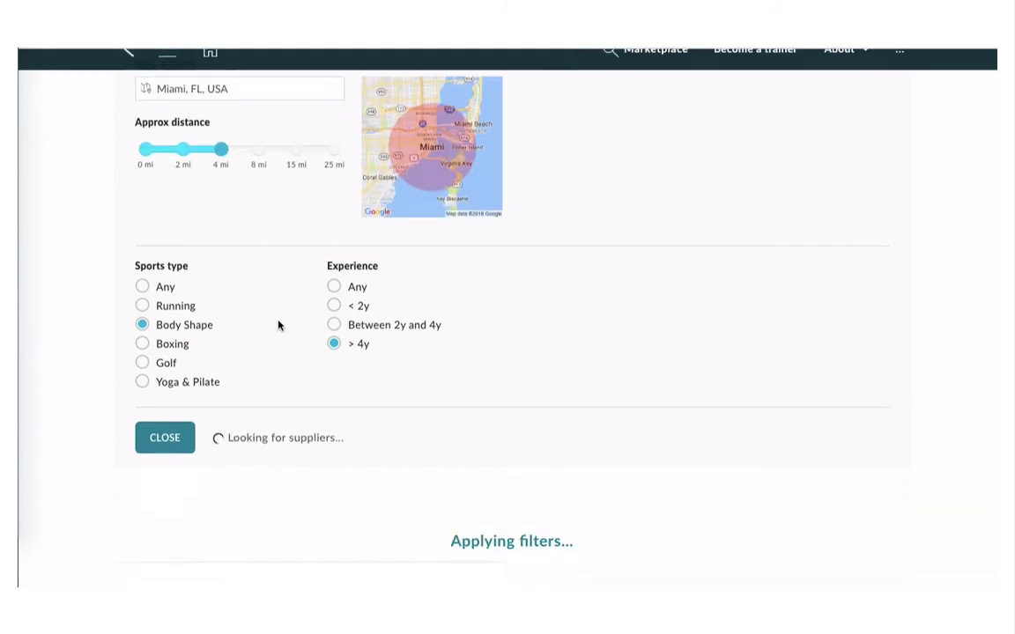
scroll(278, 326, down, 1)
scroll(278, 324, up, 1)
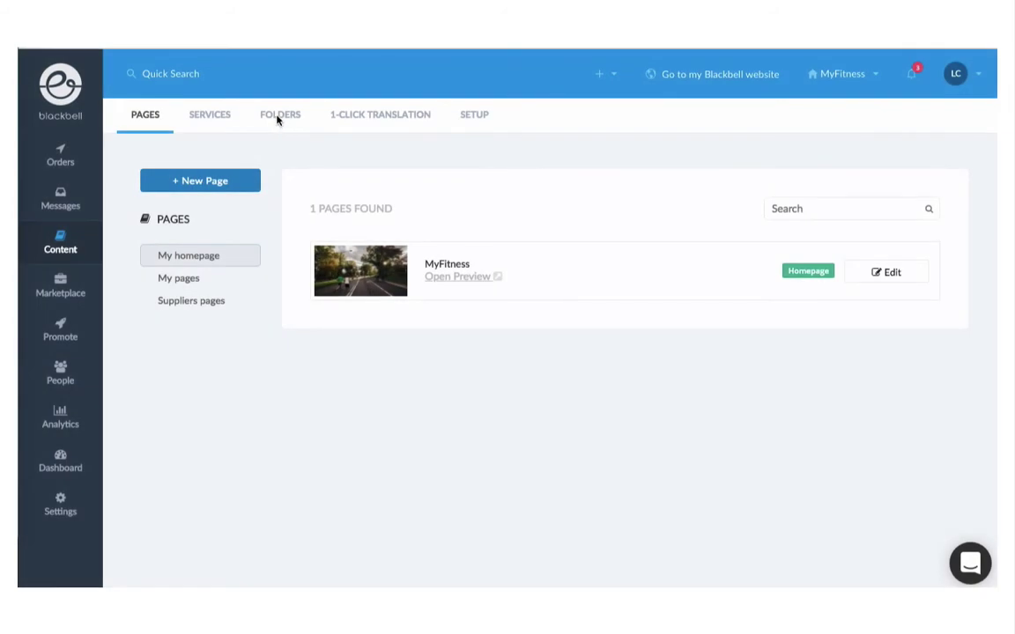
Step: Edit the Body Shape folder and add the trainer's coaching page, found by searching 'jo'
click(278, 115)
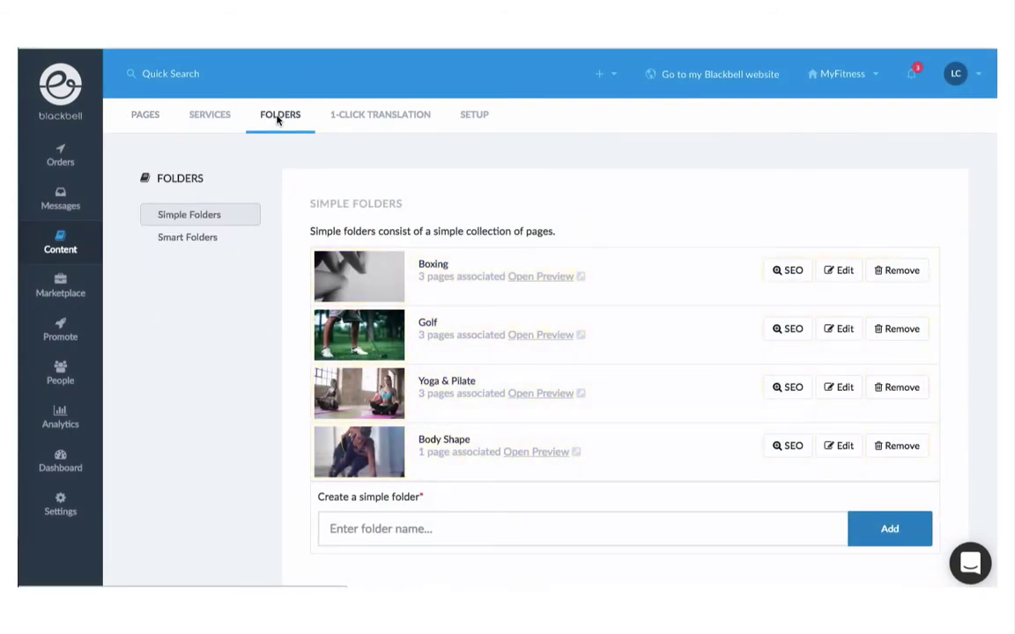
click(839, 447)
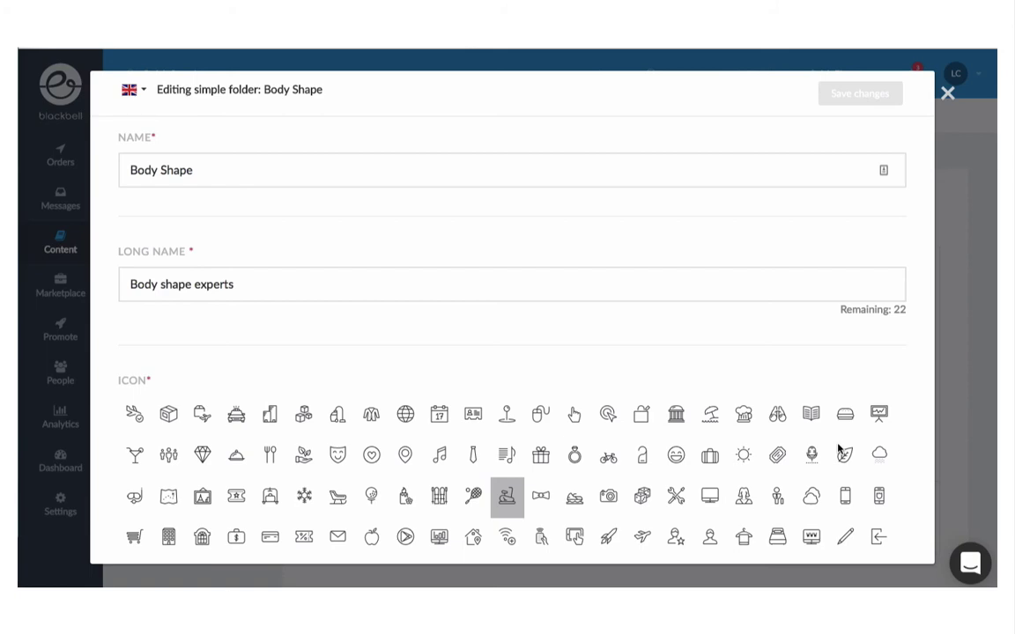
scroll(849, 459, down, 5)
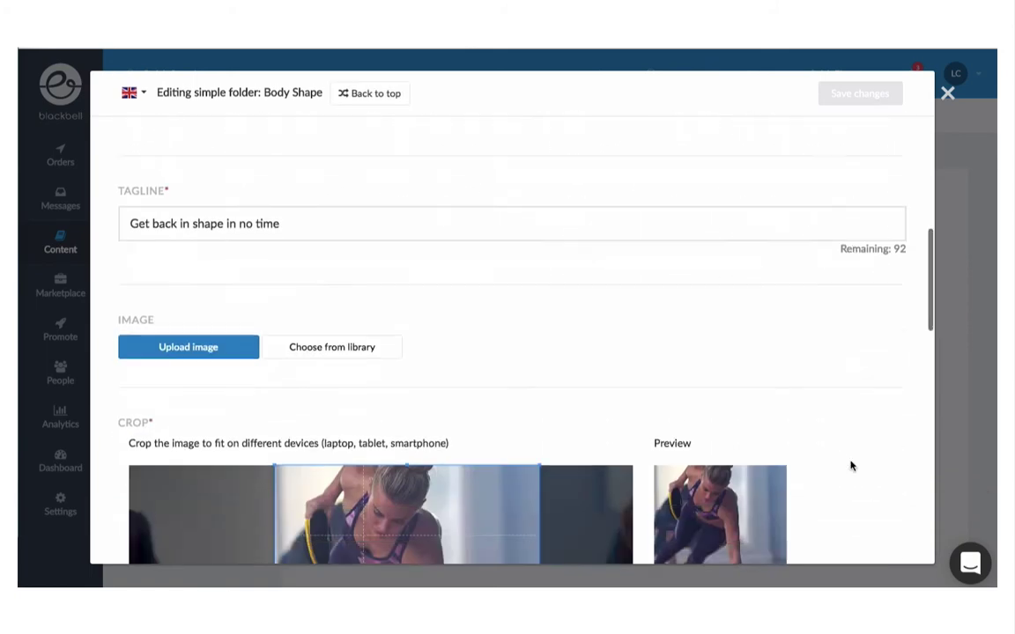
scroll(850, 465, down, 8)
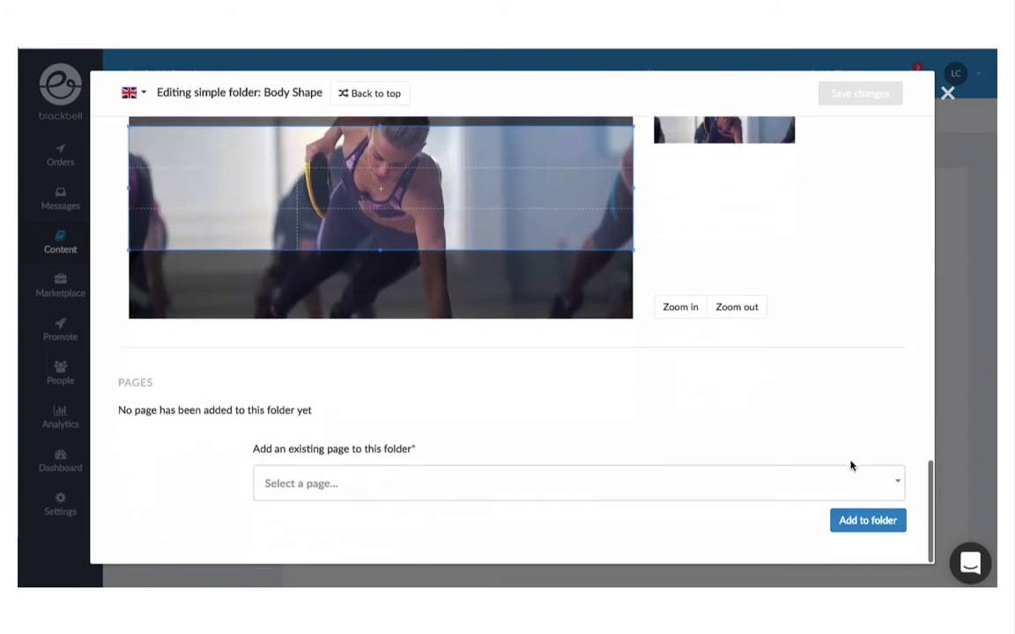
click(717, 483)
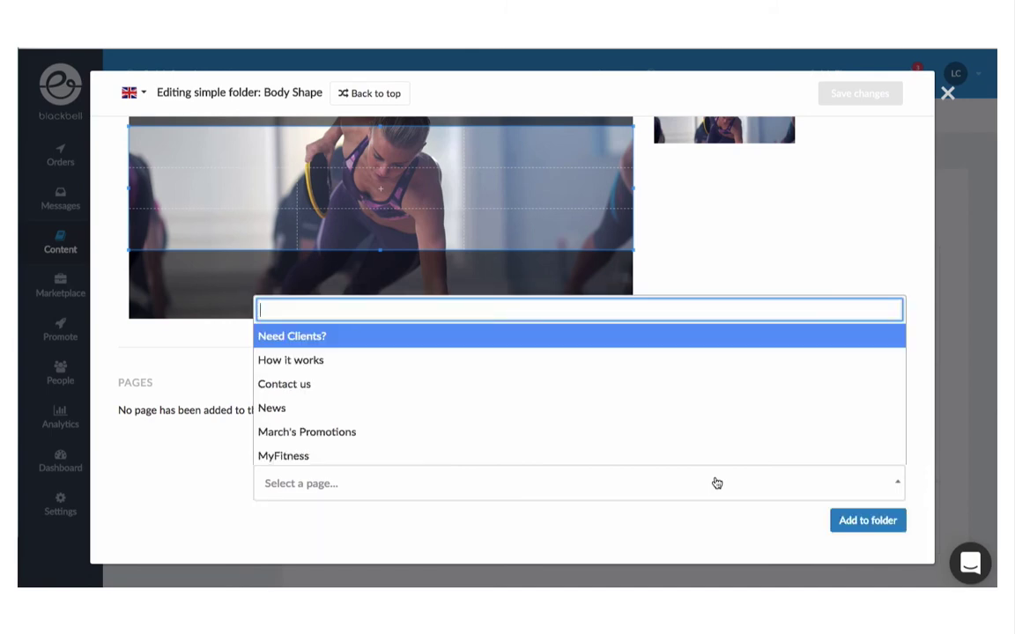
text(jo)
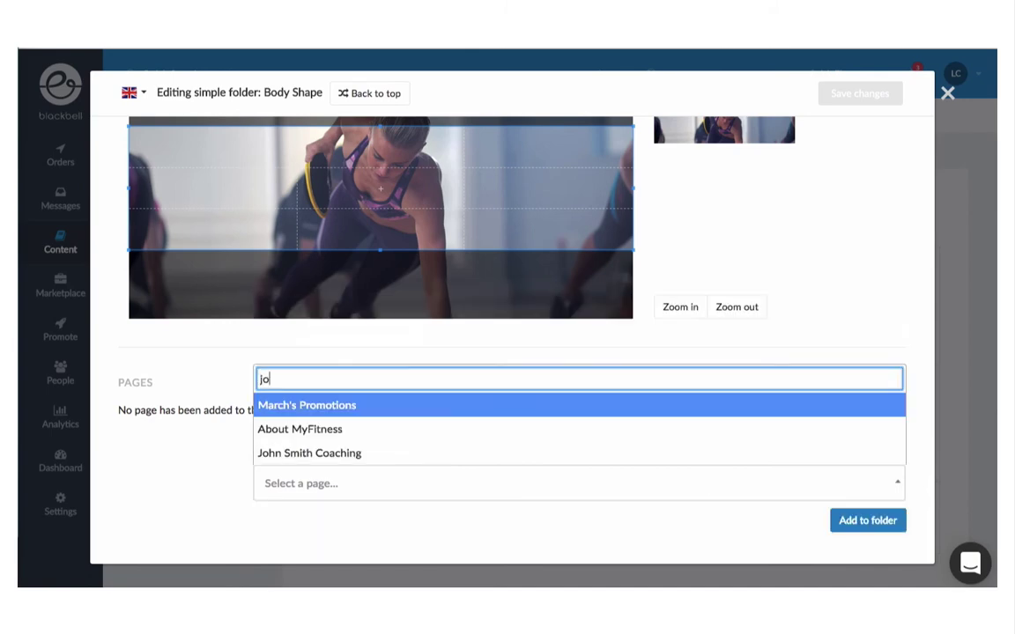
key(Down)
key(Down)
key(Return)
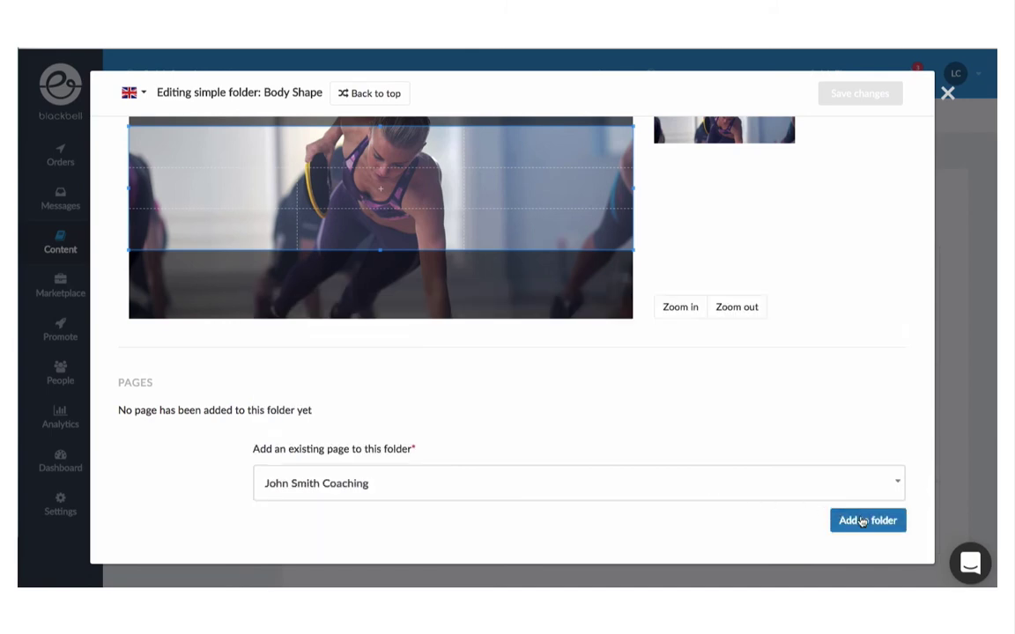
click(862, 520)
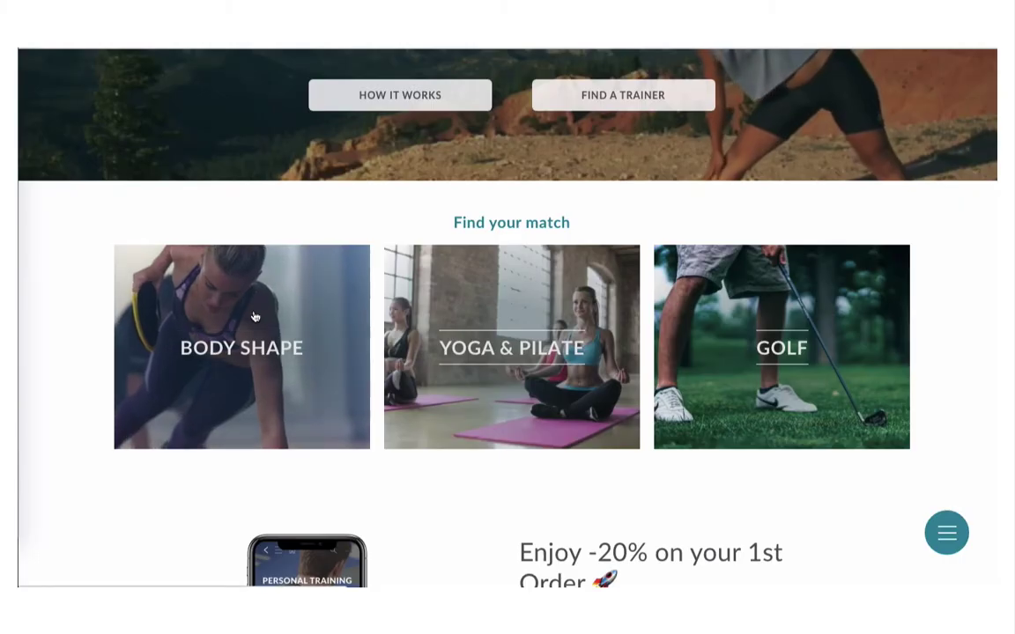
Step: Insert a Top 3 block, found by searching 'TOP', above the Find your match section
click(255, 317)
scroll(255, 316, down, 1)
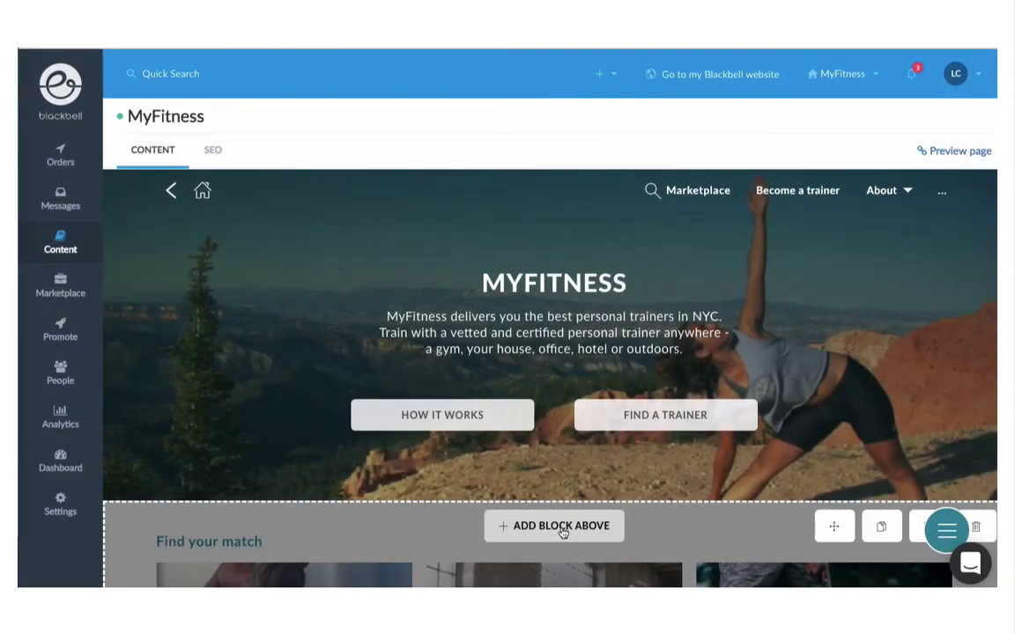
click(562, 526)
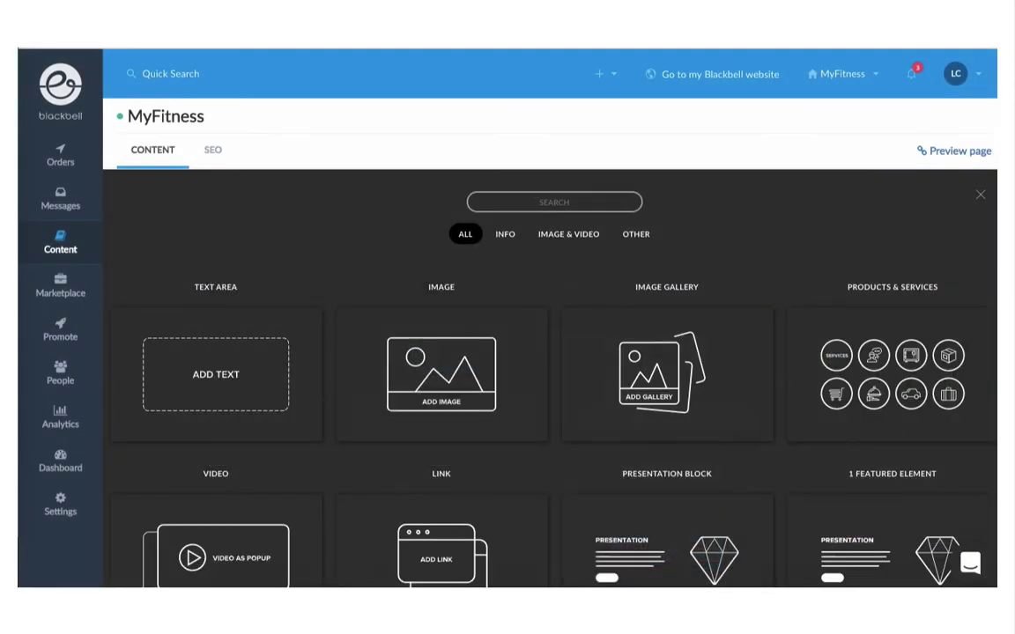
text(TOP)
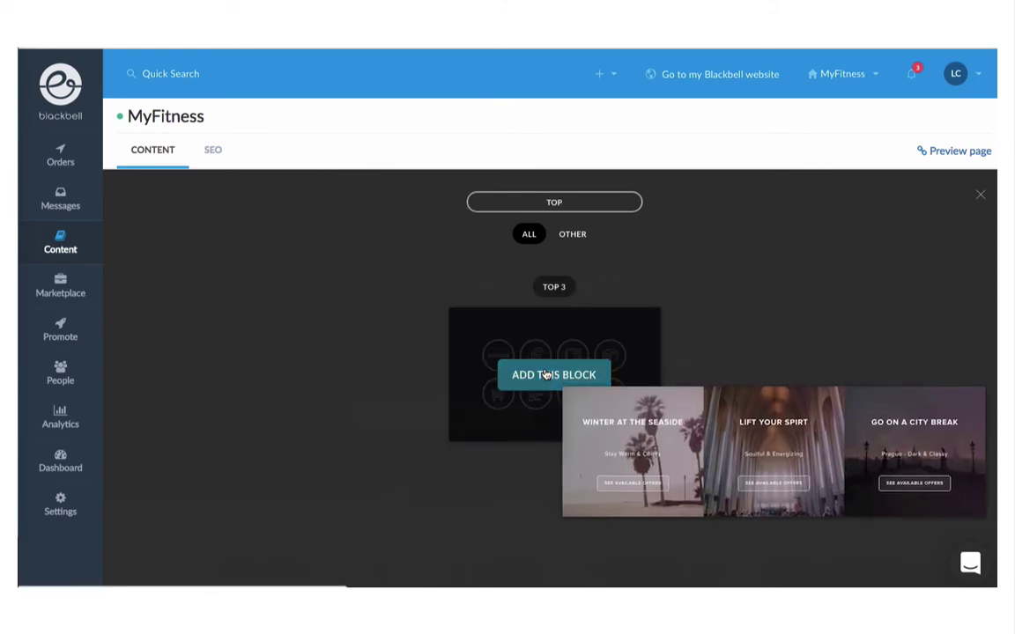
click(546, 375)
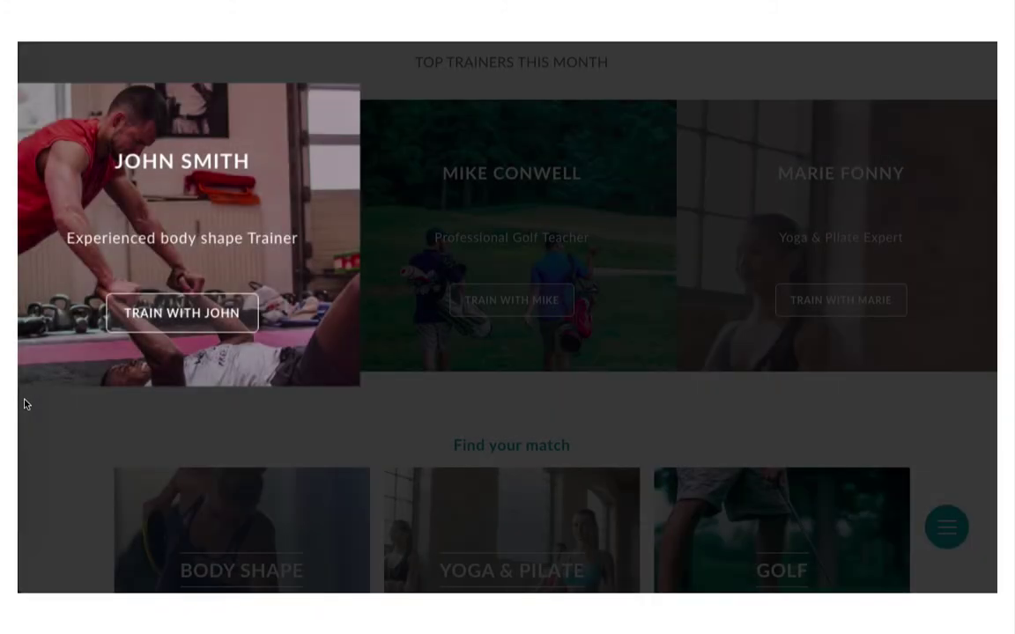